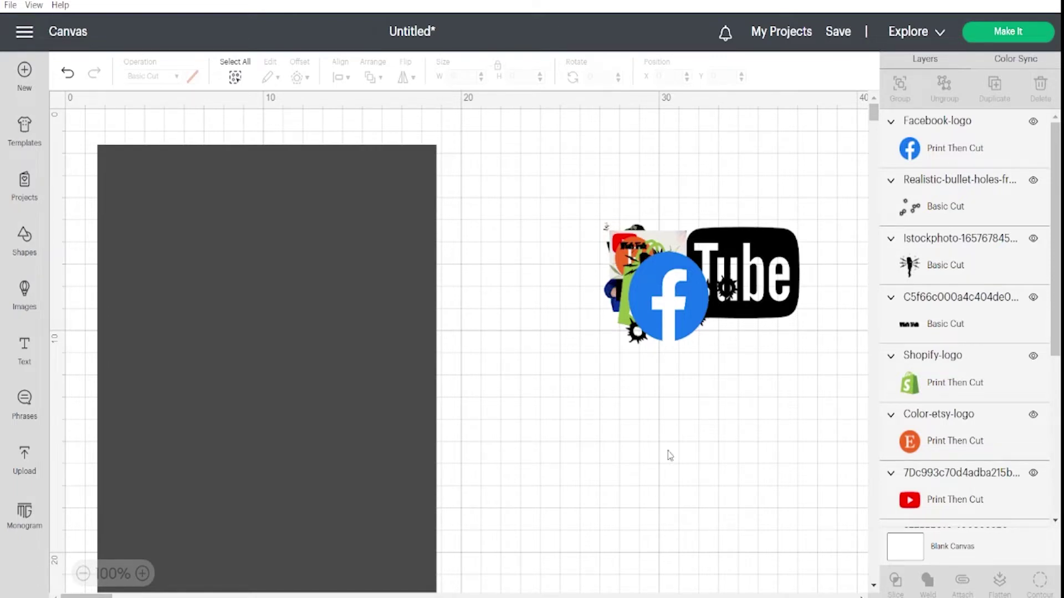
Spread the Facebook logo, bullet holes, Shopify logo and microphone image out of the pile onto empty canvas
left_click_drag(678, 308, 561, 384)
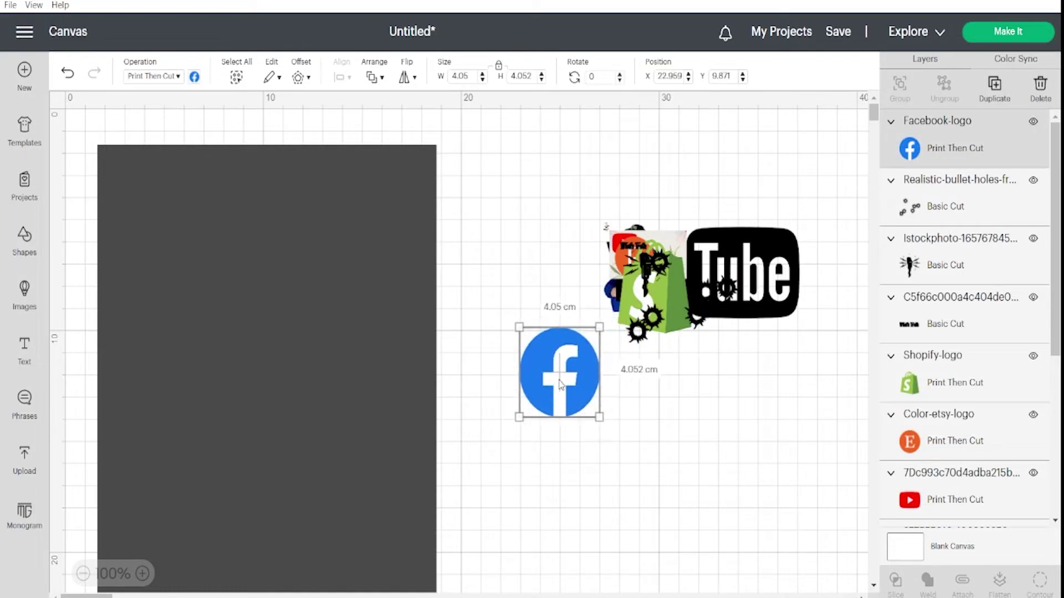
left_click_drag(663, 308, 700, 420)
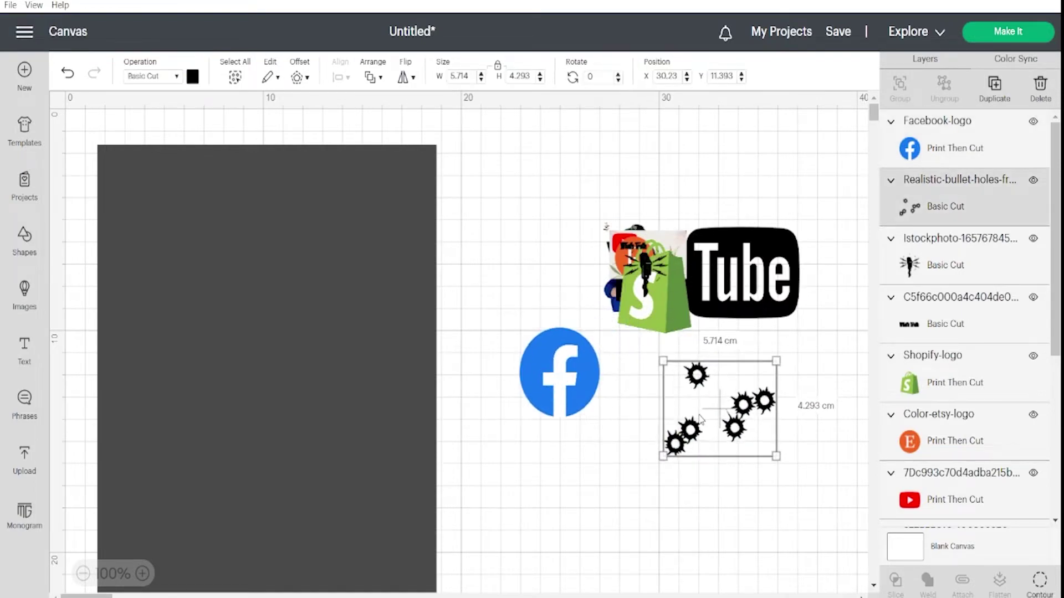
left_click_drag(649, 318, 521, 238)
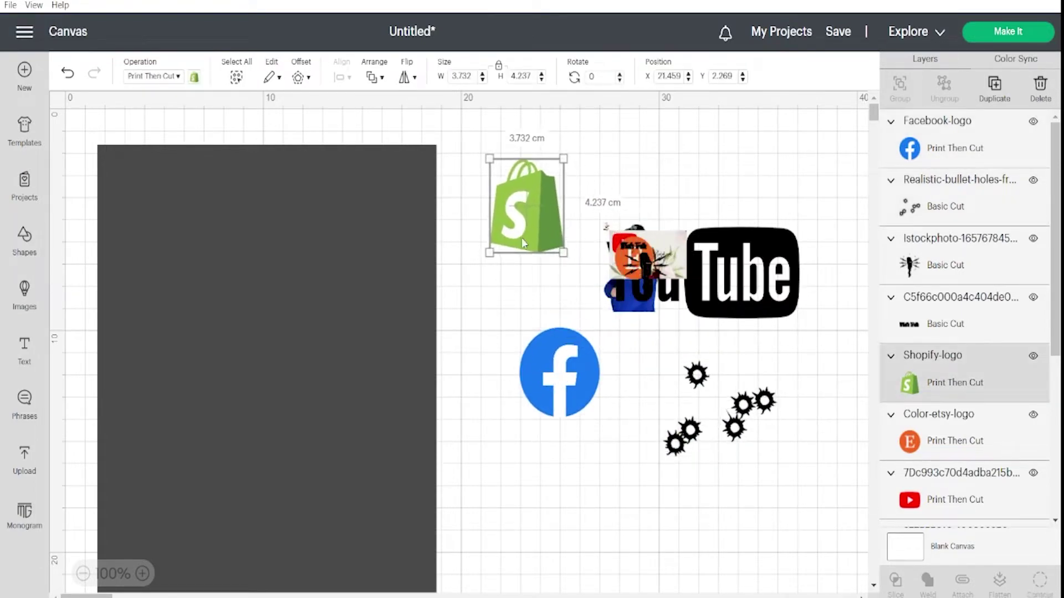
left_click_drag(660, 265, 583, 488)
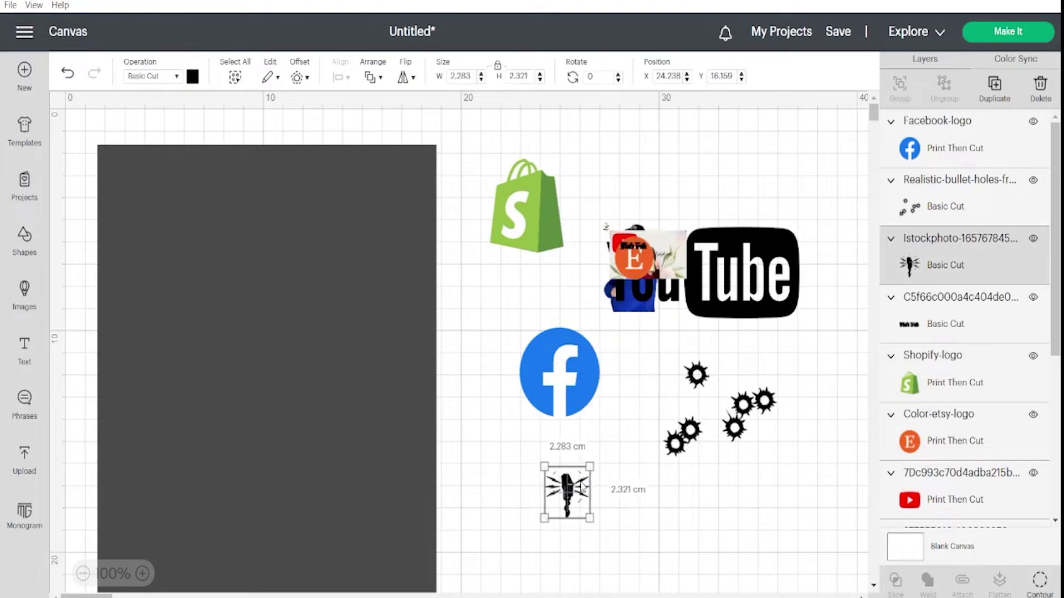
Pull the floral banner out of the pile, set its width to 5 cm and place it in the dark rectangle's upper-left corner
left_click(678, 252)
left_click_drag(678, 252, 672, 162)
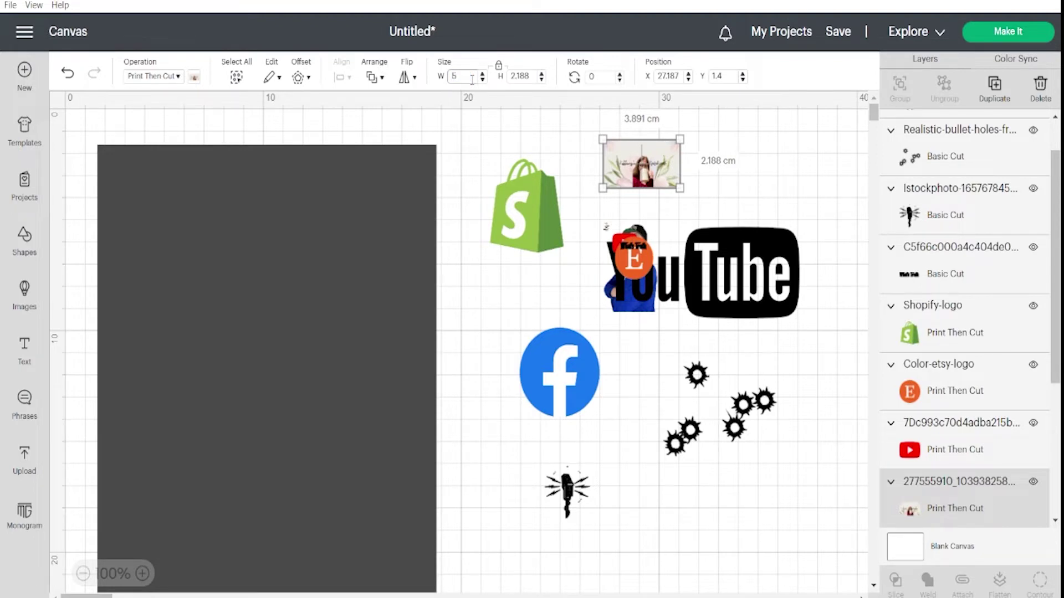
key("Return")
left_click_drag(617, 179, 118, 194)
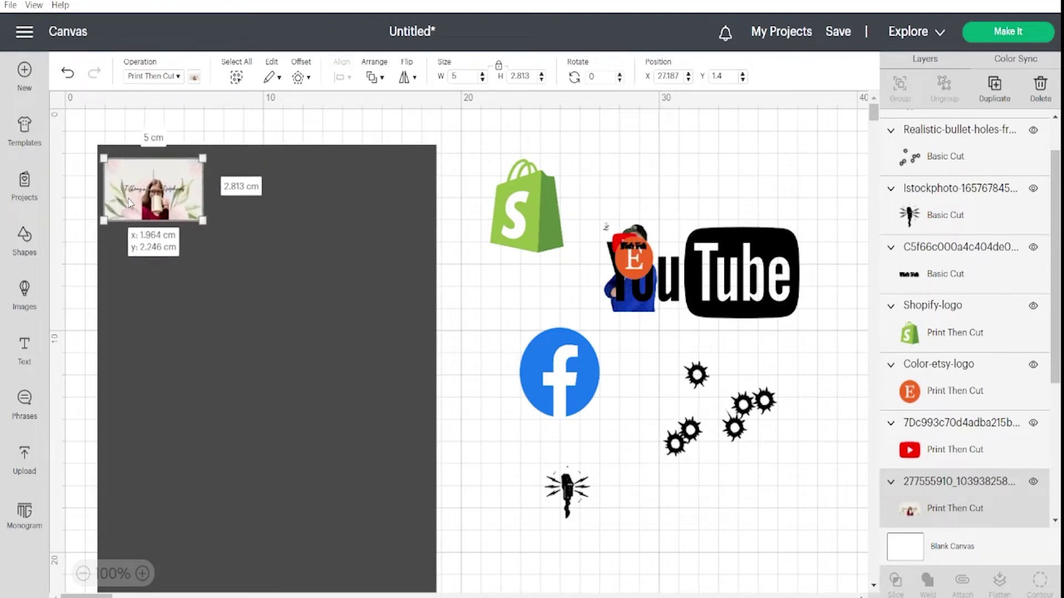
Shrink the black YouTube logo and spread it, the man's photo and the Etsy logo onto empty canvas
left_click_drag(765, 275, 786, 201)
left_click_drag(821, 152, 750, 186)
left_click_drag(729, 209, 790, 198)
left_click_drag(630, 305, 775, 339)
left_click_drag(633, 261, 524, 285)
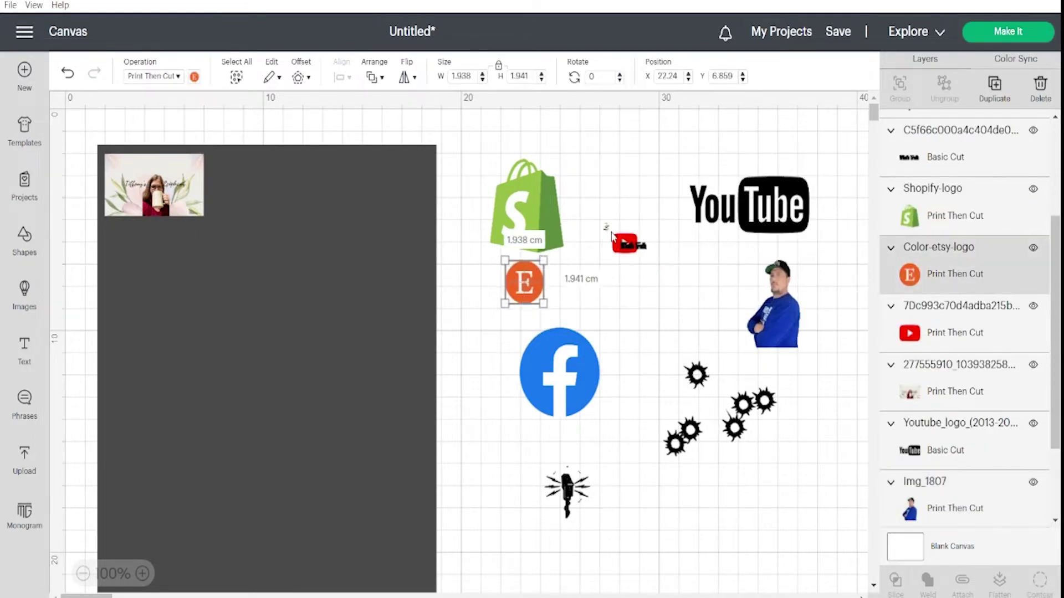
Set the round coffee-cup logo's width to 3 cm and place it beside the banner on the dark rectangle
left_click(606, 227)
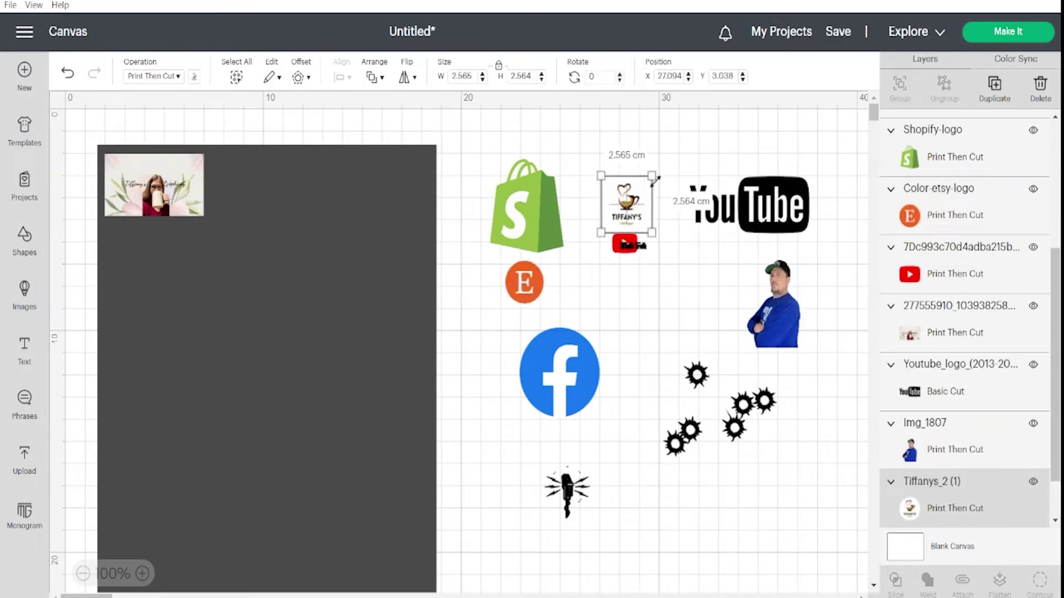
type("3")
key("Return")
left_click_drag(618, 219, 238, 193)
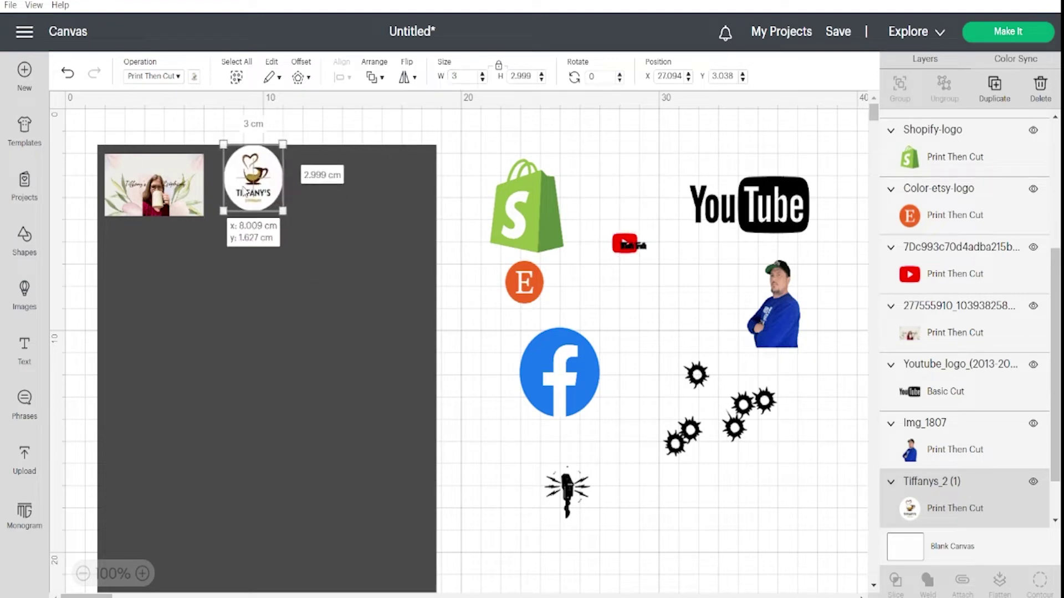
Duplicate the round coffee-cup logo and place the copy next to the original on the dark rectangle
right_click(239, 193)
left_click(269, 323)
left_click_drag(386, 470, 310, 184)
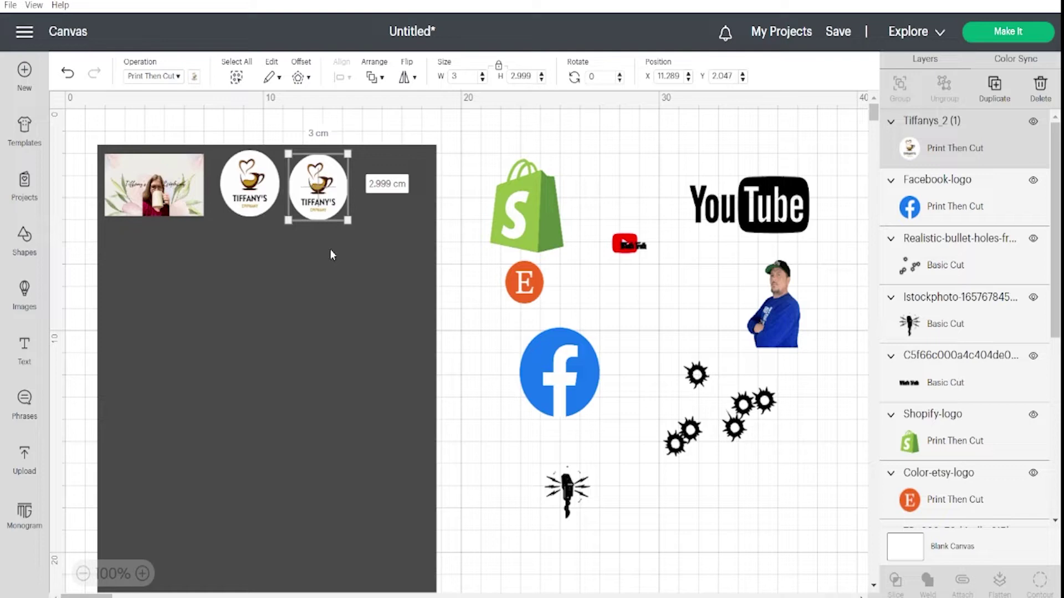
Move the floral banner off the dark rectangle onto the open canvas and set its width to 10 cm
left_click_drag(175, 191, 645, 180)
left_click_drag(674, 143, 796, 82)
right_click(796, 82)
left_click_drag(720, 140, 709, 180)
right_click(710, 178)
left_click(463, 76)
type("10")
key("Return")
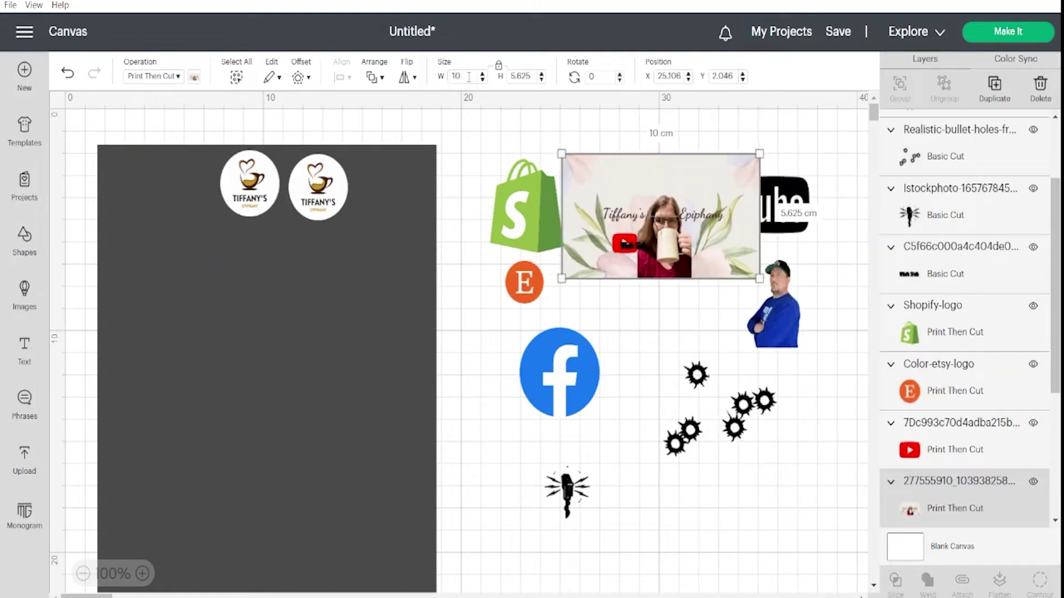
Set the Shopify and Etsy logos to 1 cm wide and place them side by side at the banner's upper-left corner
left_click_drag(550, 230, 596, 209)
right_click(596, 208)
double_click(468, 76)
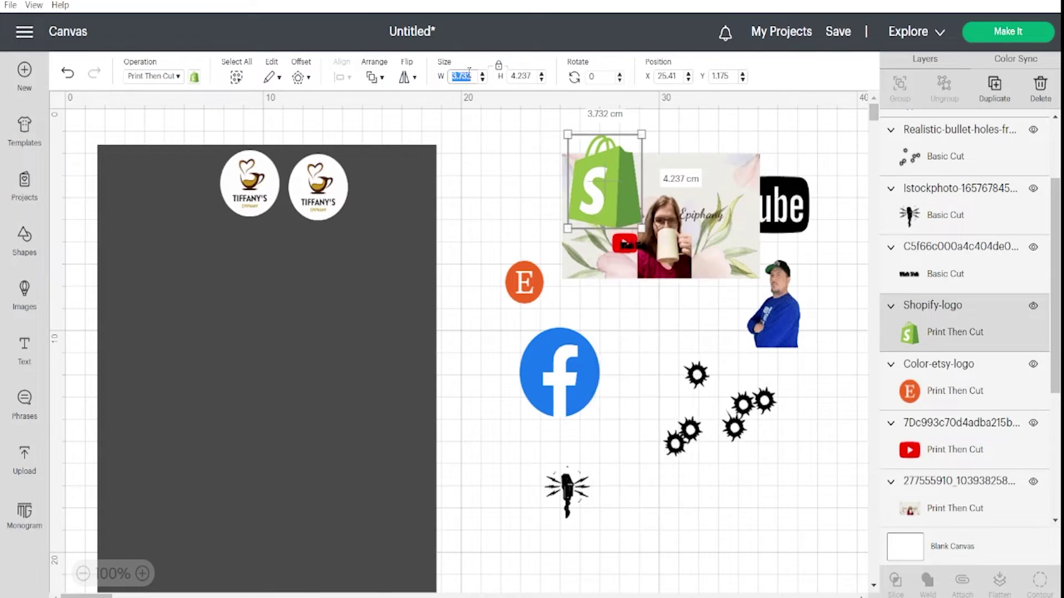
type("1")
key("Return")
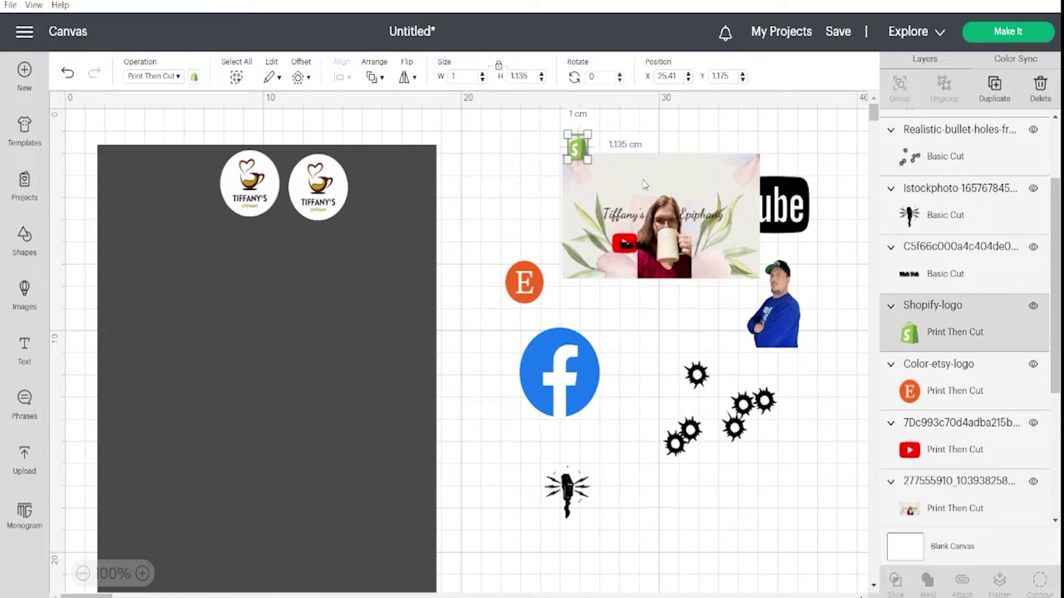
left_click_drag(578, 151, 581, 175)
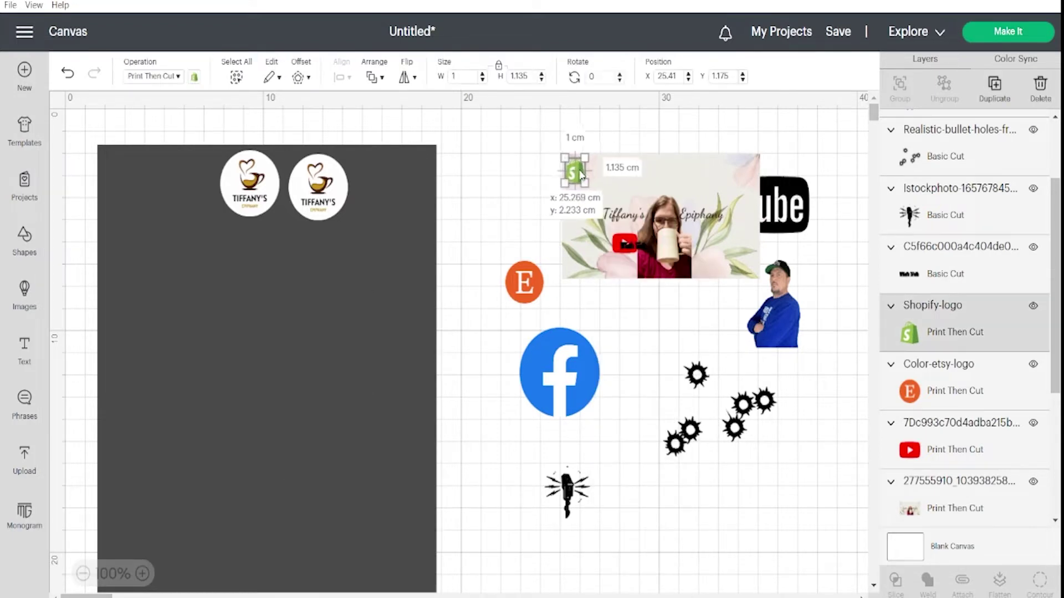
left_click(524, 282)
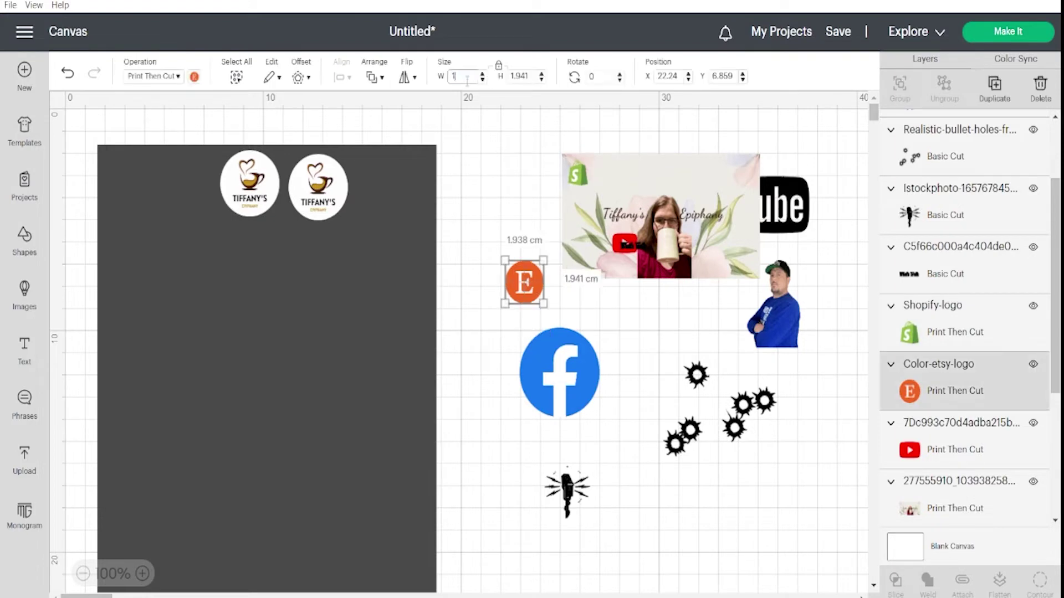
left_click_drag(515, 271, 608, 176)
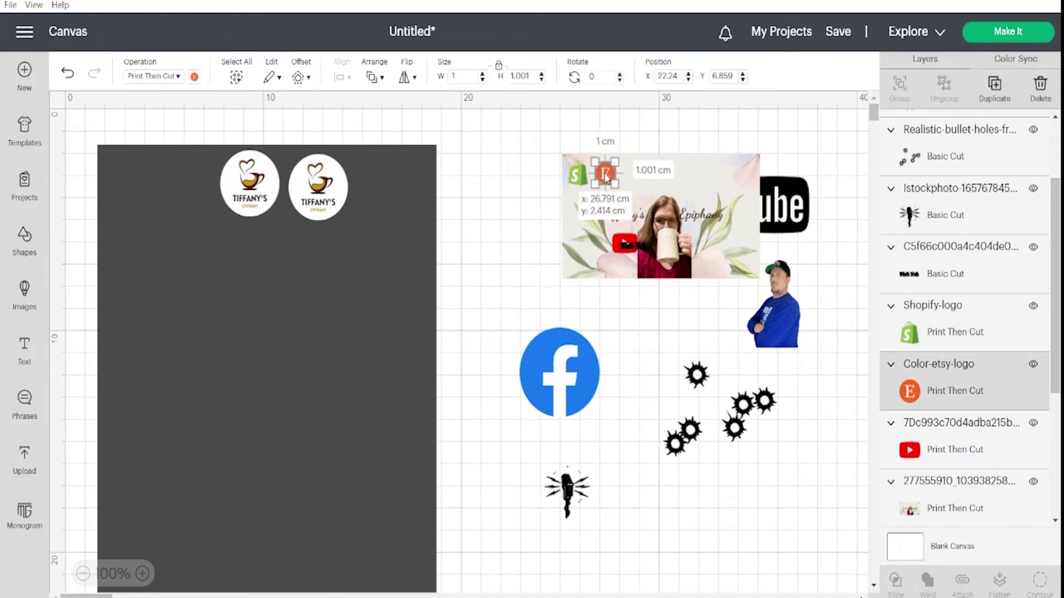
Enlarge the "What's Truth" lettering and move it off the banner to below the bullet holes
left_click(625, 245)
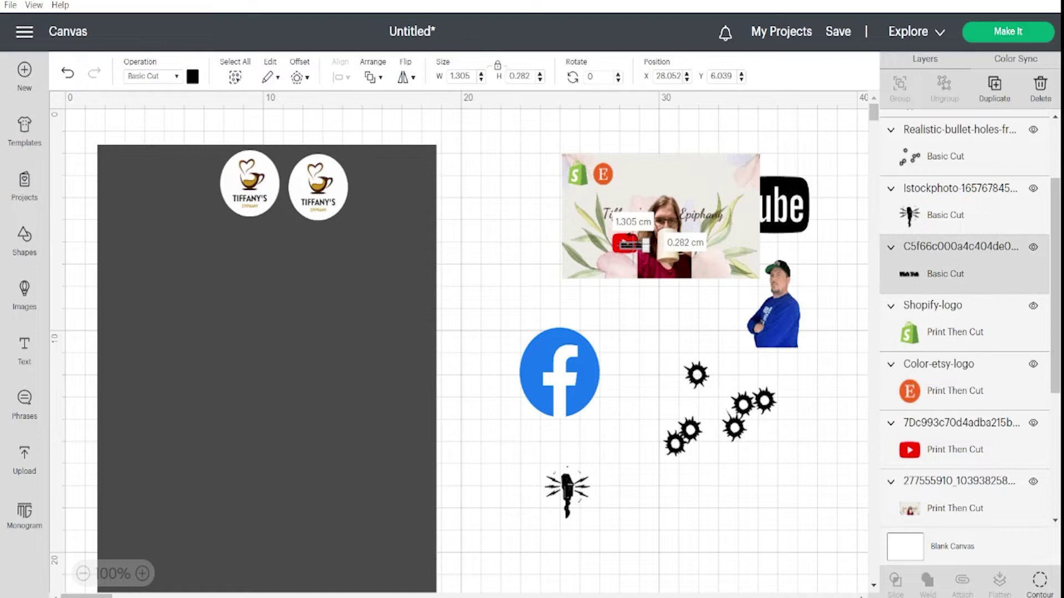
left_click_drag(646, 242, 737, 216)
left_click_drag(679, 255, 733, 500)
left_click(711, 231)
Place the red YouTube icon in the banner's lower-left corner and the Etsy and Shopify logos side by side in its lower-right corner
left_click_drag(627, 248, 580, 253)
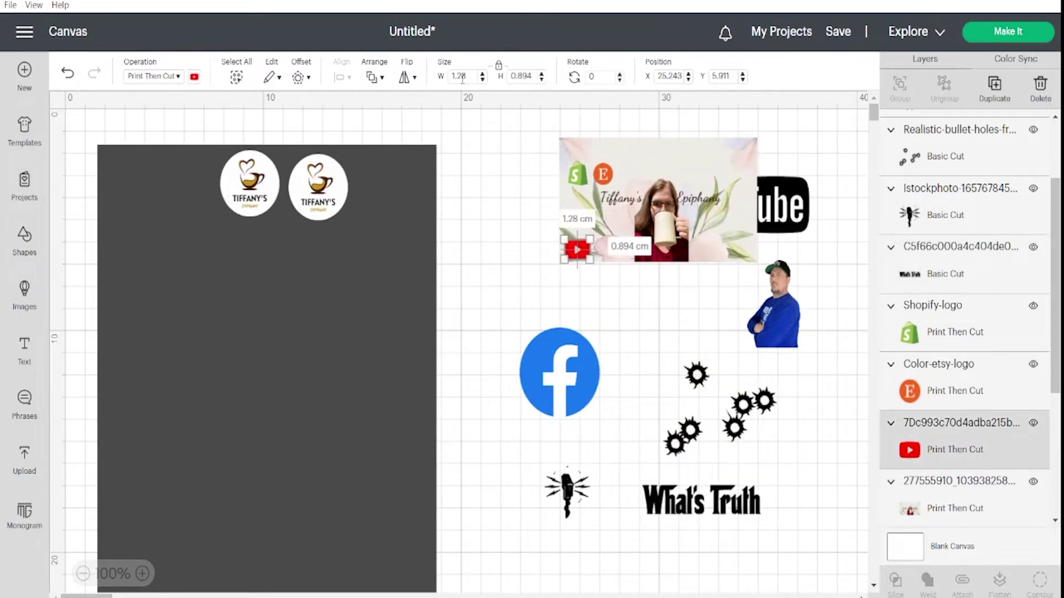
left_click(522, 282)
left_click(578, 174)
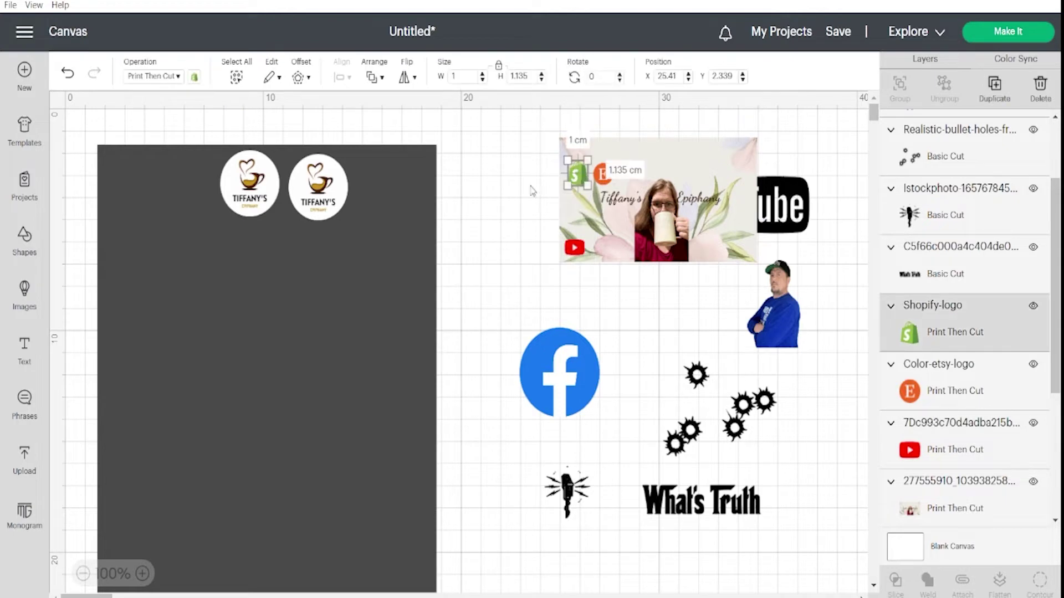
left_click(531, 186)
left_click_drag(582, 175, 602, 250)
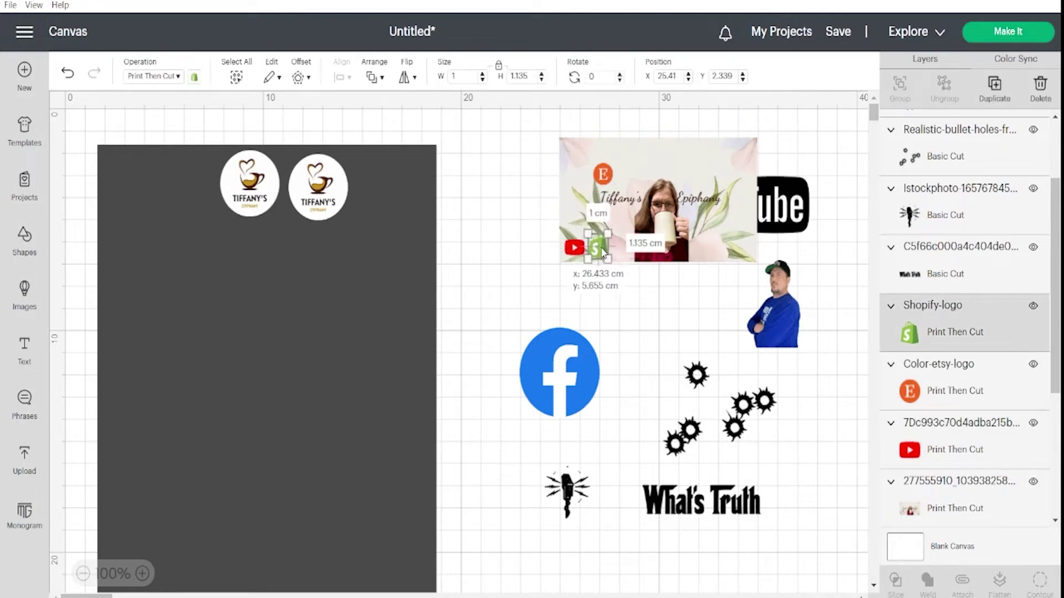
left_click(603, 173)
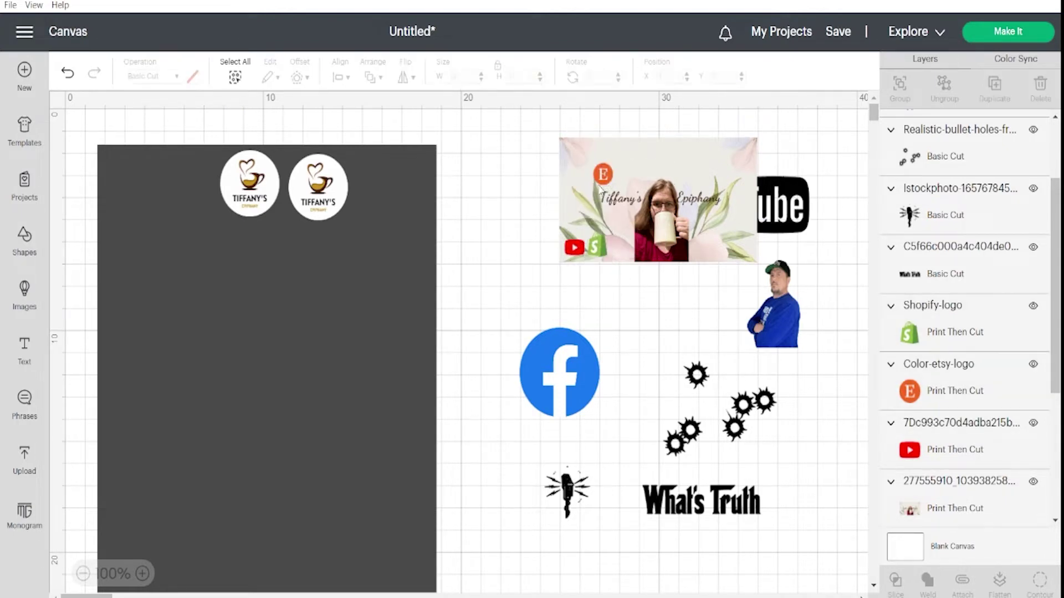
left_click_drag(603, 173, 749, 259)
left_click(522, 277)
left_click_drag(626, 252, 719, 252)
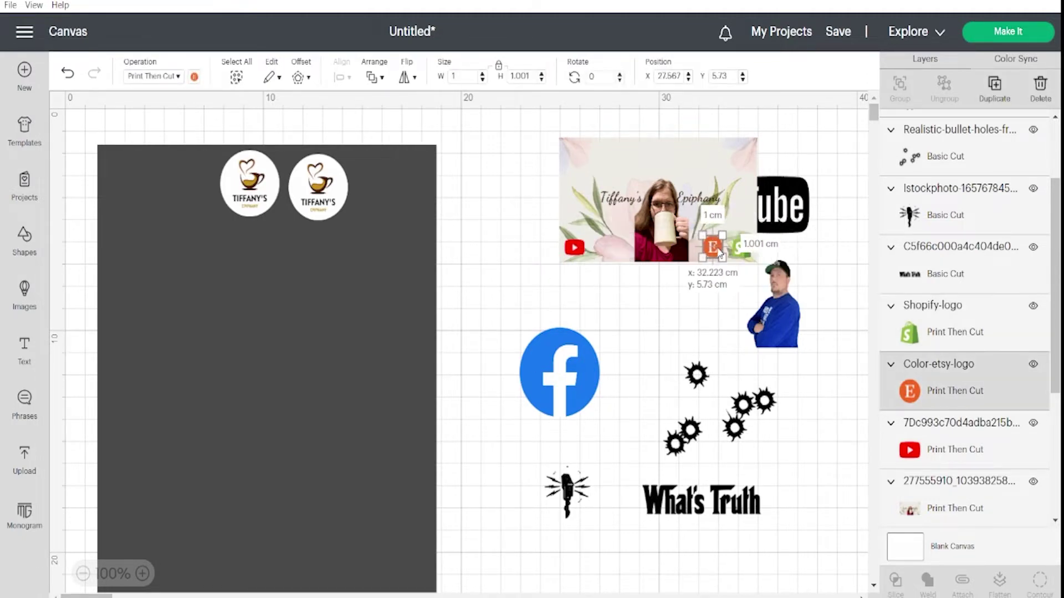
Set the Facebook logo's width to 1 cm and place it beside the red YouTube icon on the banner
left_click(546, 380)
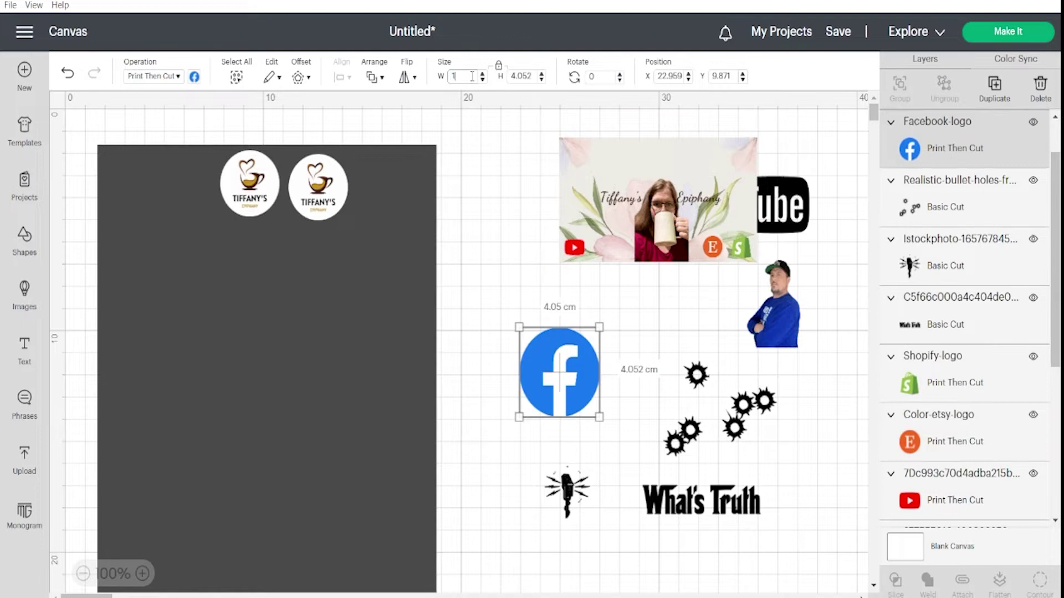
left_click(472, 77)
type("1")
key("Return")
left_click_drag(527, 338, 592, 266)
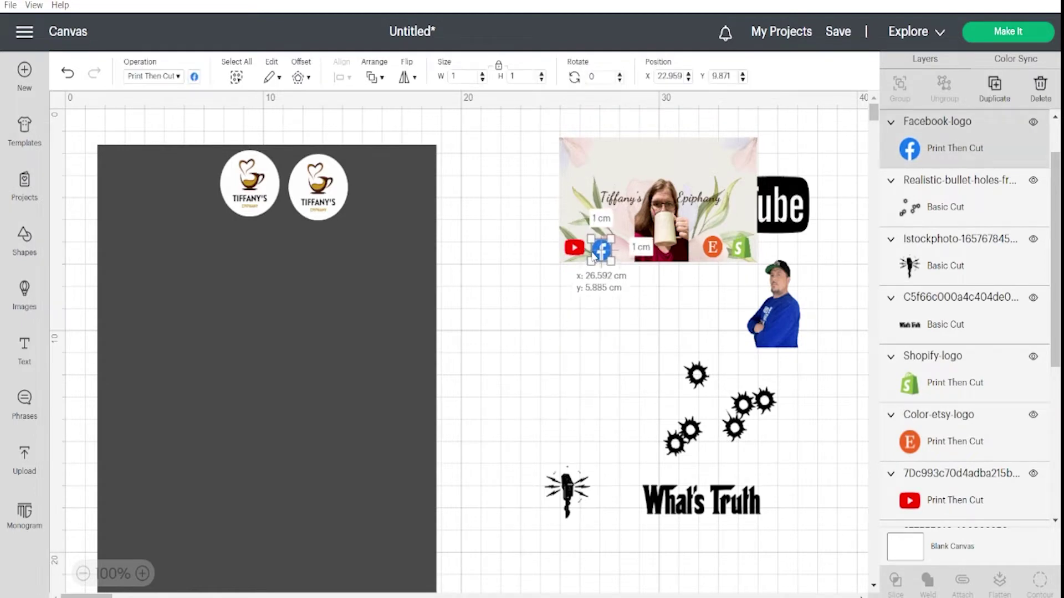
left_click(607, 318)
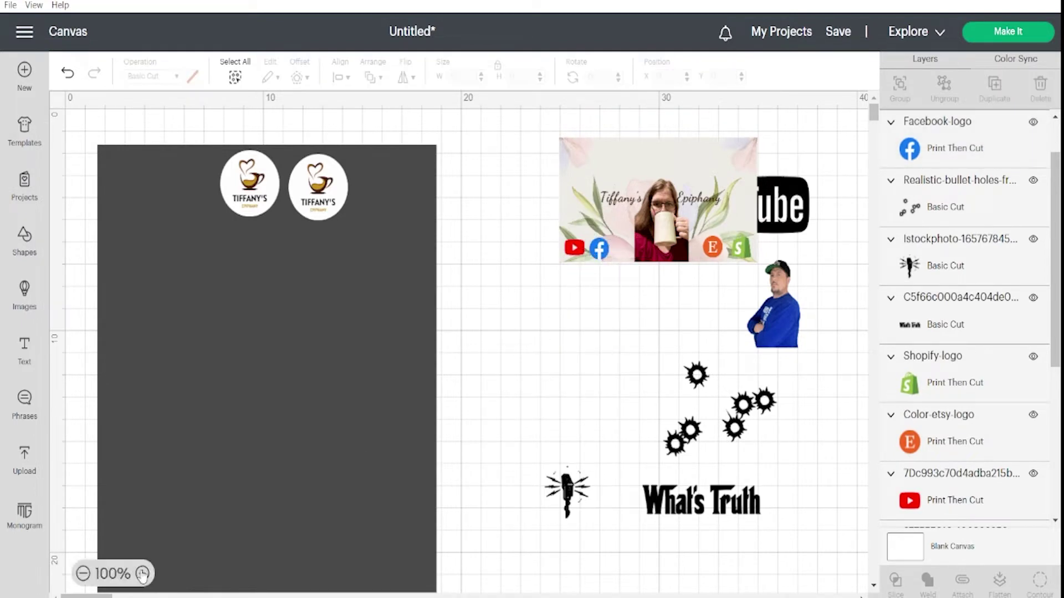
Nudge the red YouTube icon on the banner so that it lines up with the Facebook logo
left_click(83, 574)
left_click(142, 573)
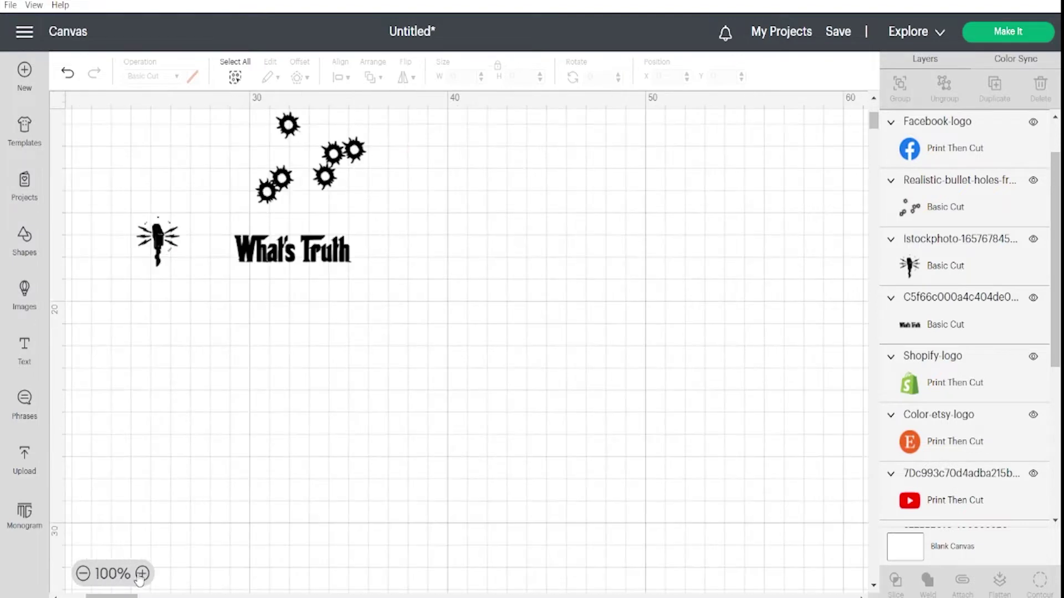
left_click(142, 573)
left_click(142, 574)
left_click_drag(119, 596, 101, 596)
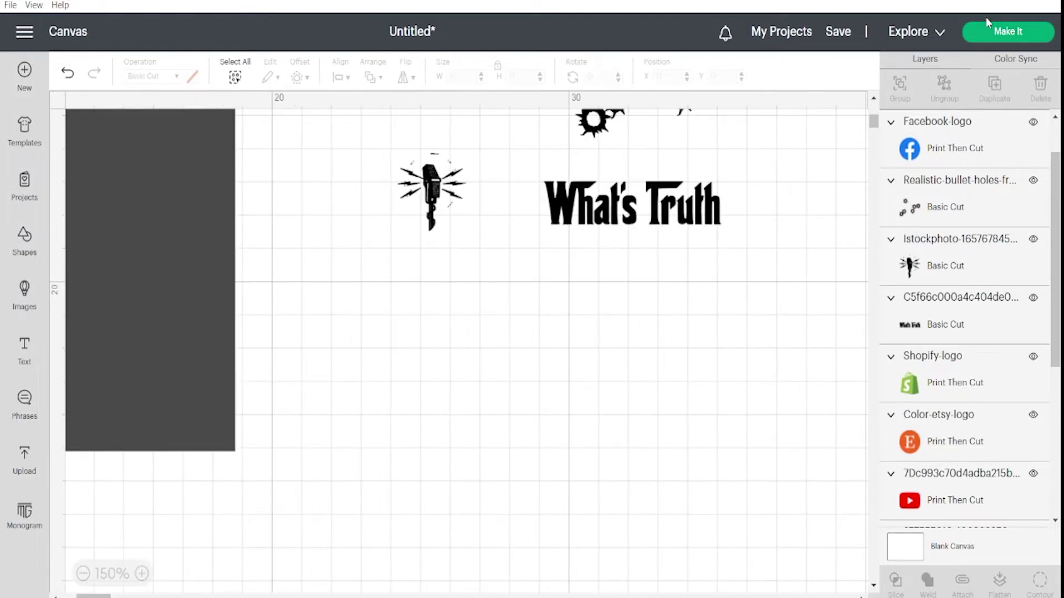
scroll(882, 120, "up", 1)
left_click_drag(873, 121, 873, 109)
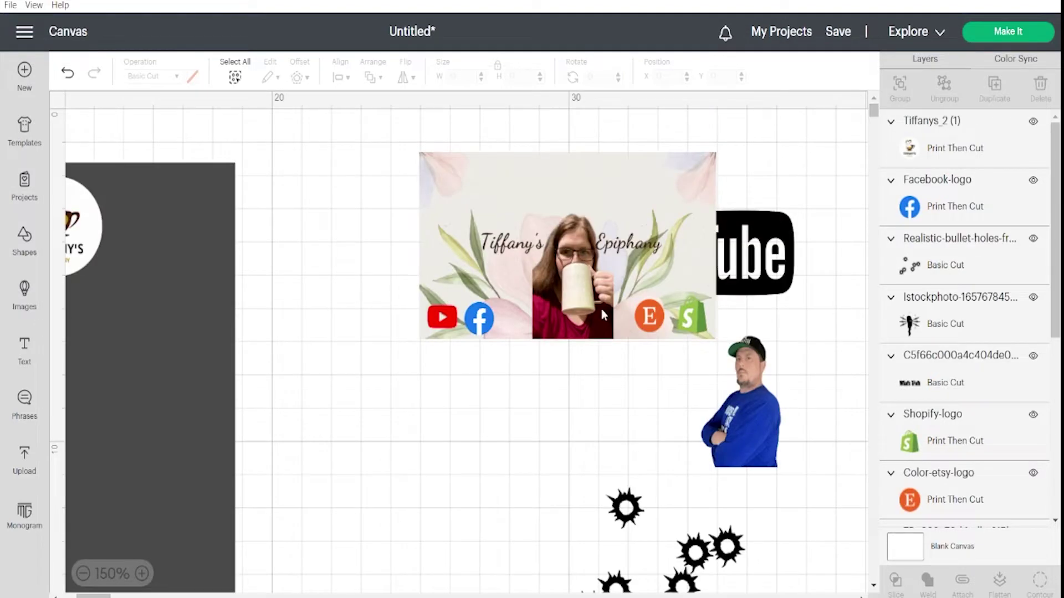
left_click(450, 324)
left_click(442, 380)
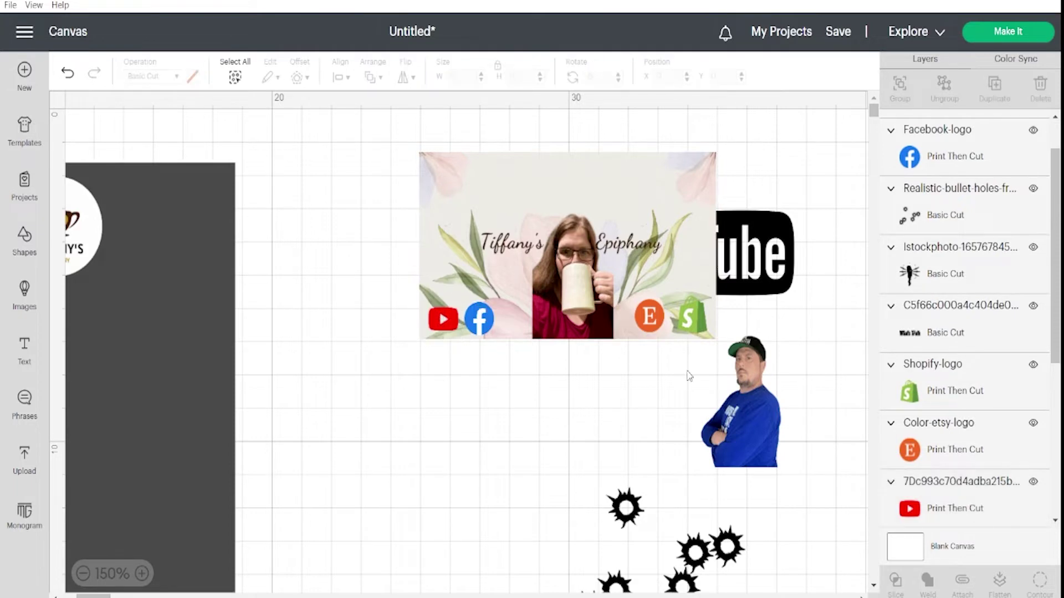
Move the black YouTube logo and the man's photo clear of the banner, and flatten the banner with its four icons
left_click_drag(698, 366, 437, 204)
left_click(433, 374)
left_click_drag(770, 247, 500, 536)
left_click_drag(741, 396, 716, 515)
left_click_drag(746, 354, 412, 145)
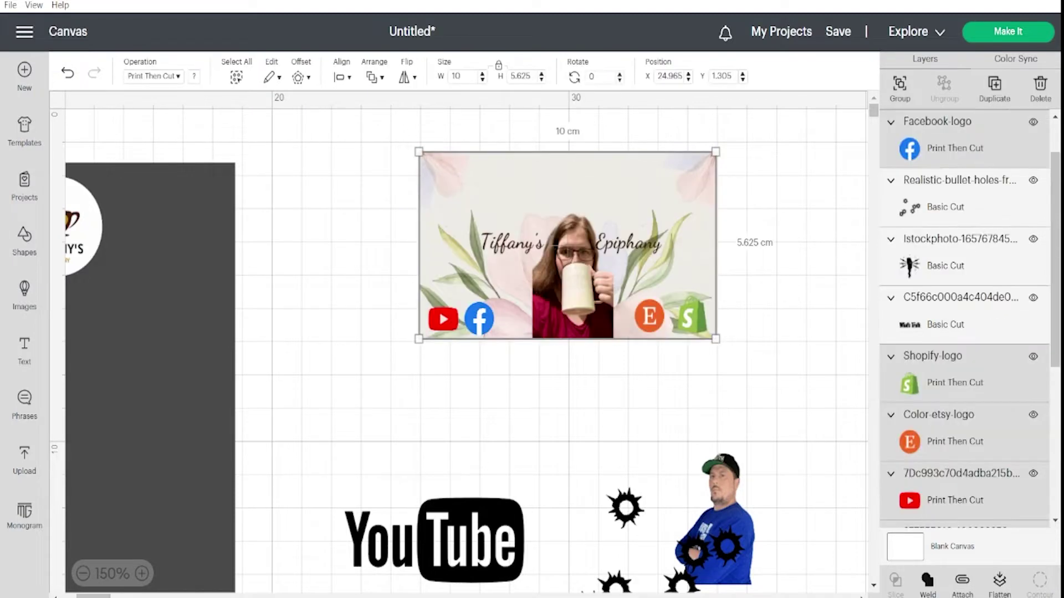
left_click(998, 582)
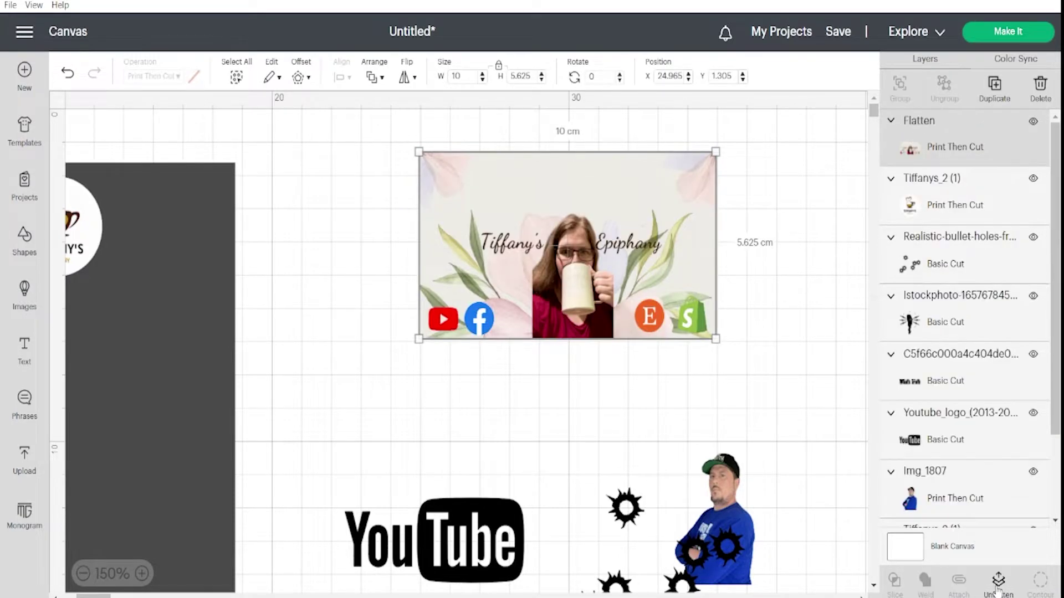
Set the flattened banner's width to 8 cm
left_click(467, 76)
type("8")
key("Return")
Place the flattened banner in the dark rectangle's upper-left corner and rearrange the two round logos to its right
left_click(83, 573)
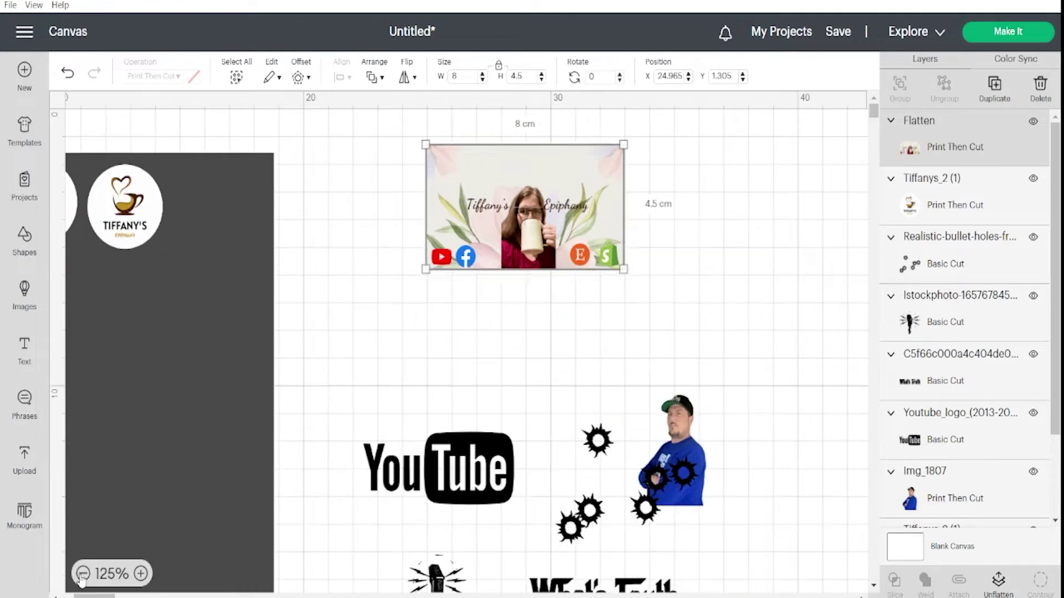
left_click(83, 573)
left_click_drag(652, 180, 197, 196)
left_click_drag(273, 191, 413, 197)
left_click(559, 215)
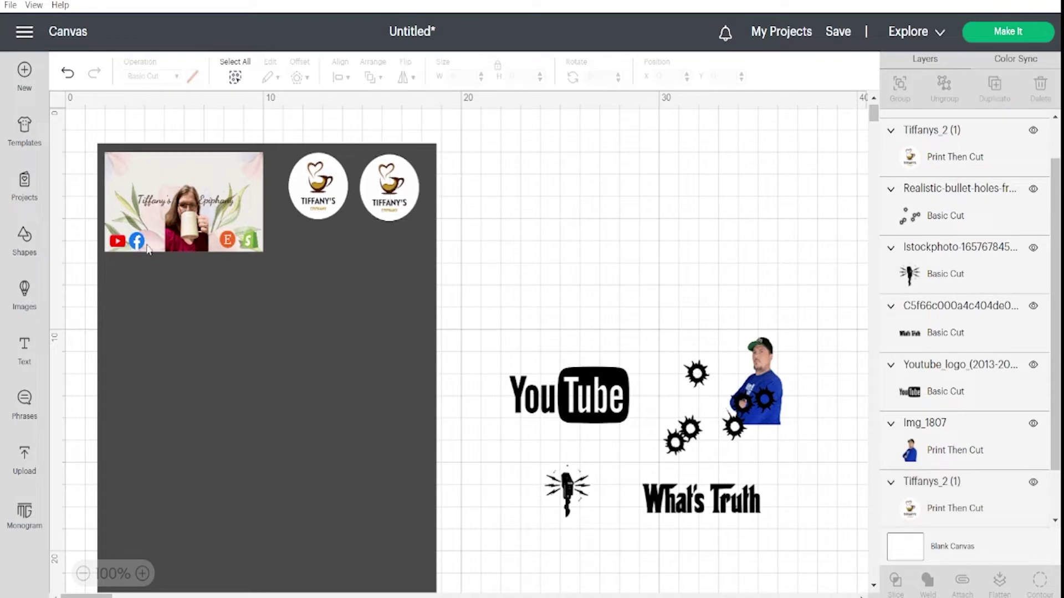
Insert a rectangle shape, move it onto the empty canvas above the other images and colour it white
left_click(25, 241)
left_click(100, 399)
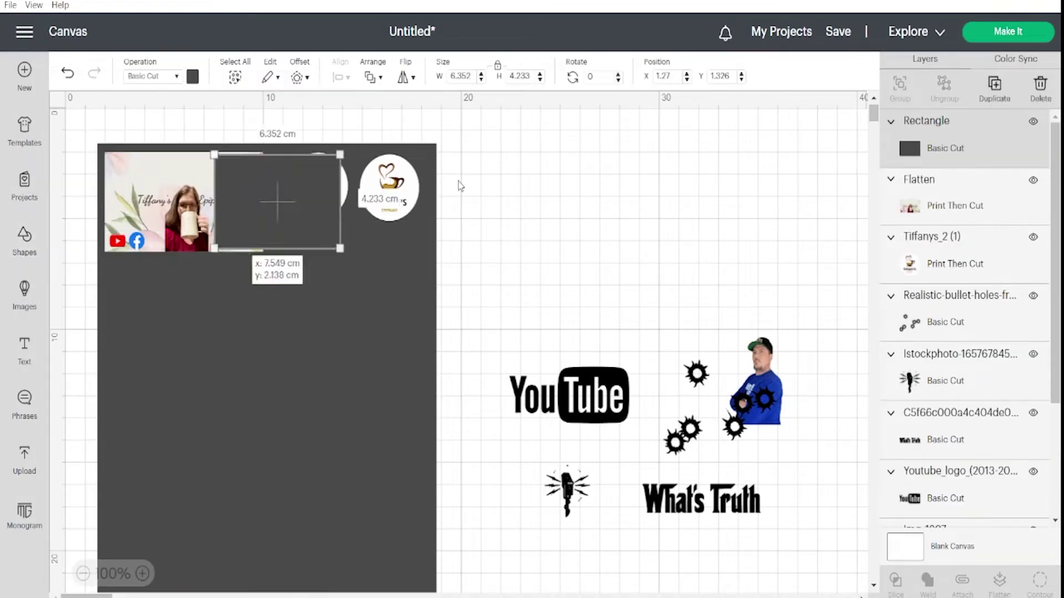
left_click_drag(278, 209, 675, 208)
left_click(193, 76)
left_click(206, 222)
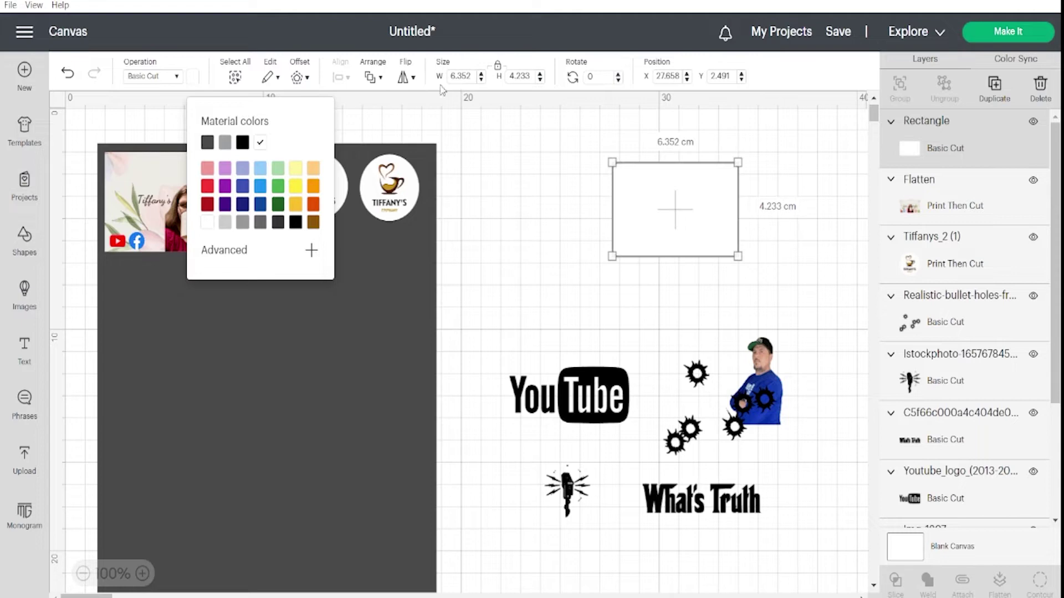
Set the white rectangle's width to 8 cm and move it down and left on the empty canvas
left_click(460, 77)
key("Return")
left_click_drag(609, 244, 561, 268)
Send the white rectangle to the back and place the What's Truth text inside its upper part
left_click(674, 488)
left_click_drag(673, 488, 757, 252)
right_click(757, 252)
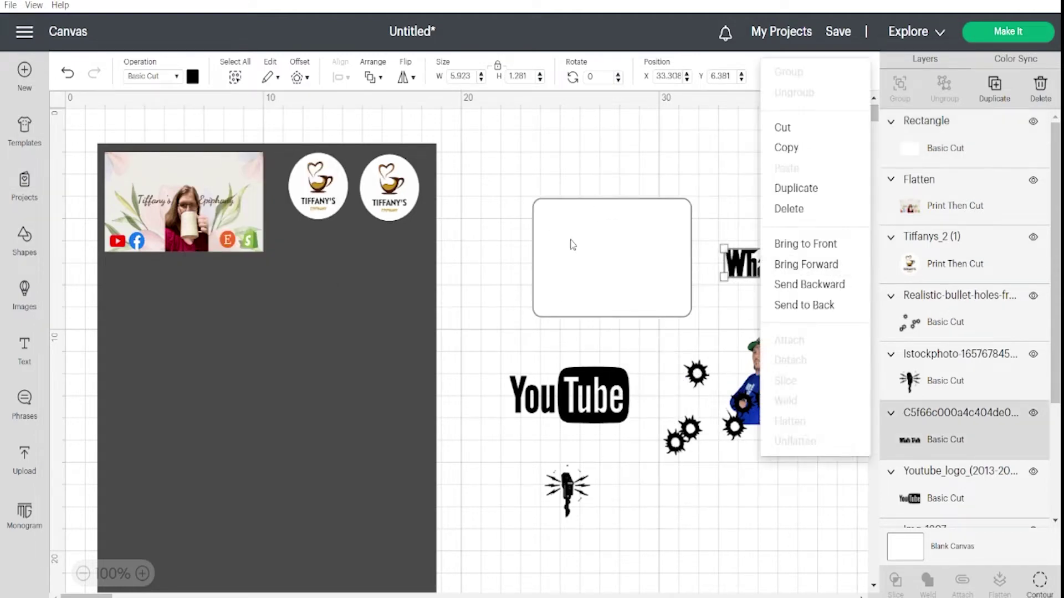
left_click(609, 261)
left_click(372, 77)
left_click(442, 165)
right_click(775, 266)
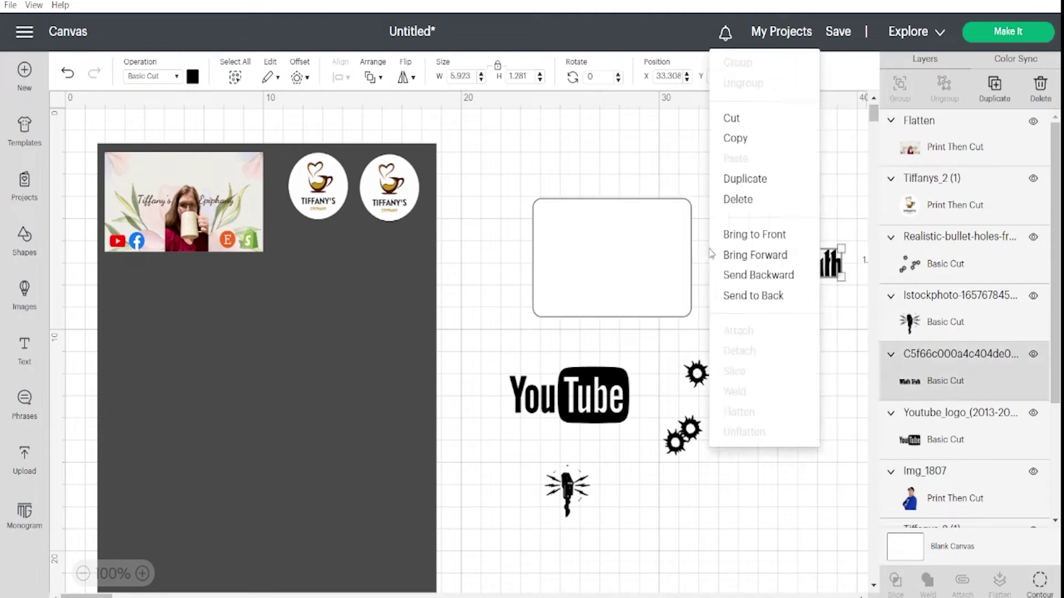
left_click(707, 266)
left_click_drag(810, 267, 640, 231)
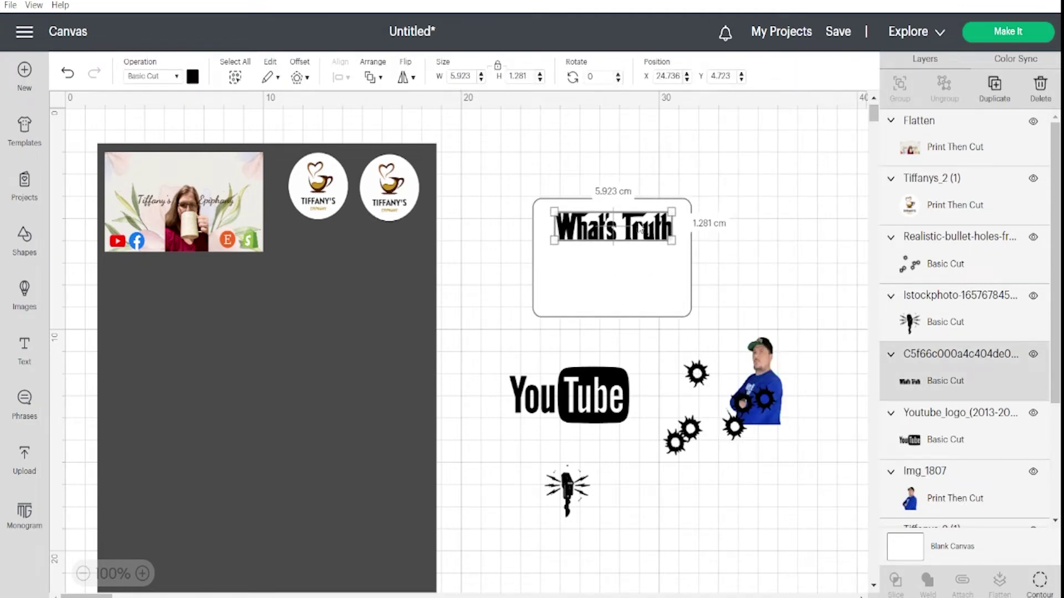
Move the man's photo into the lower-right corner of the white rectangle
left_click(760, 383)
left_click_drag(761, 382, 663, 272)
left_click(644, 350)
left_click(142, 573)
left_click(143, 574)
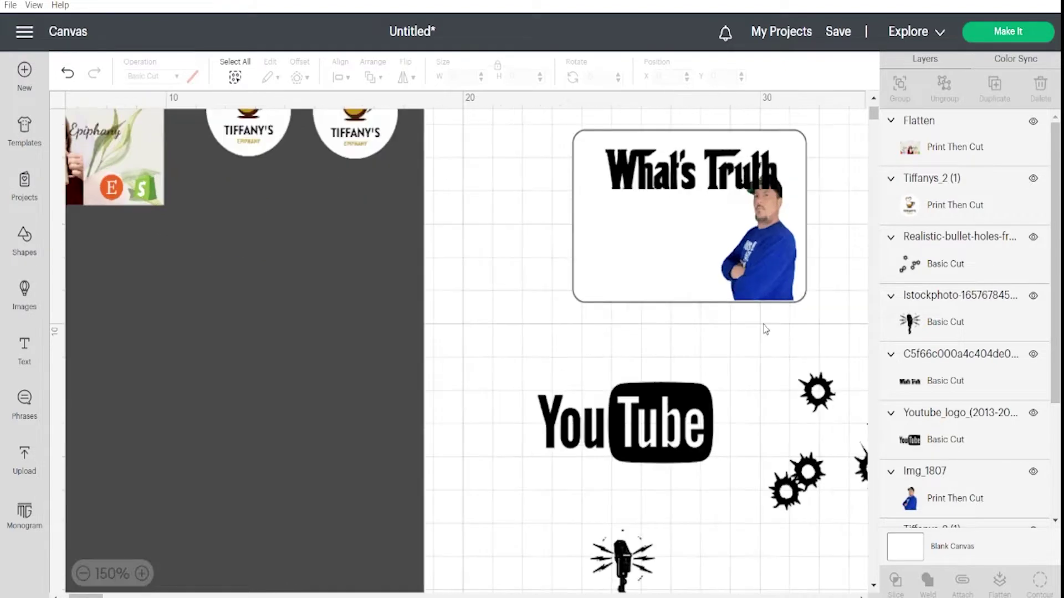
left_click(765, 282)
left_click(756, 368)
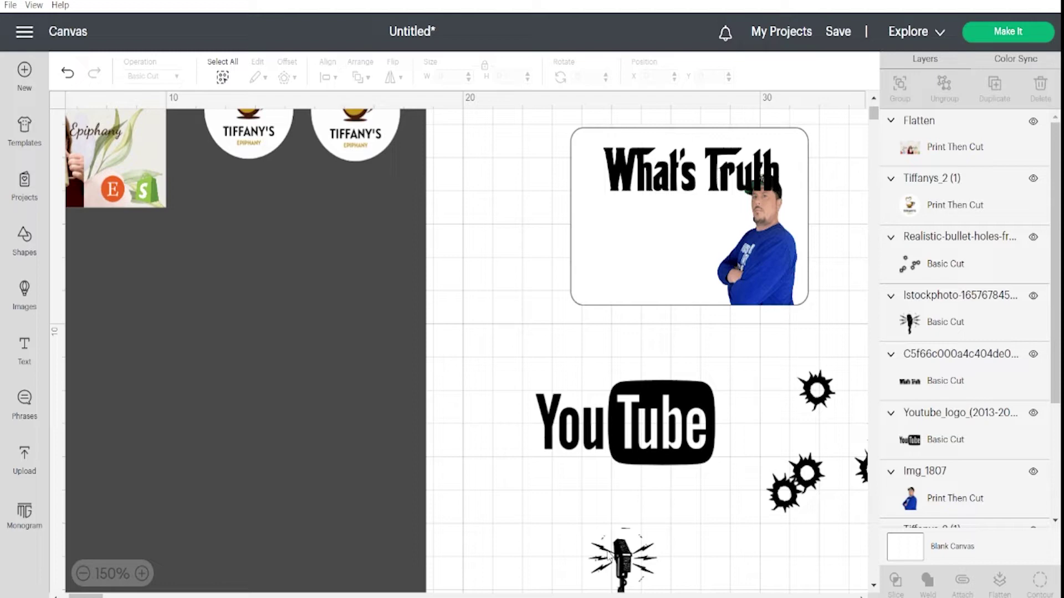
Enlarge the microphone image to about 7.5 cm wide and position it below and left of the white rectangle
left_click_drag(608, 556, 493, 316)
left_click_drag(544, 366, 697, 541)
left_click_drag(578, 405, 547, 360)
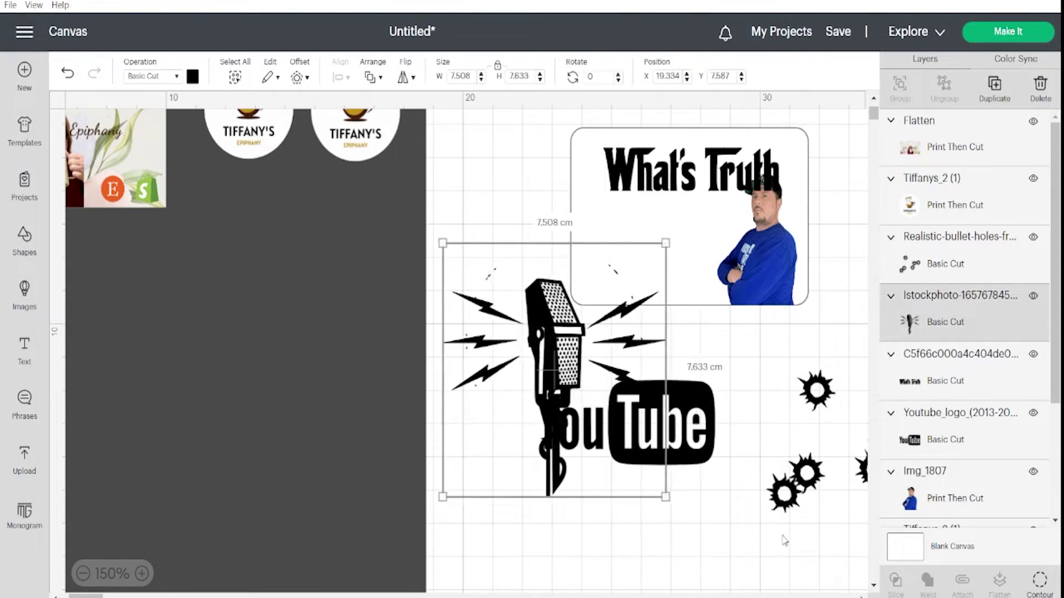
Hide the small stray marks around the microphone and its lightning bolts with Contour
left_click(1038, 592)
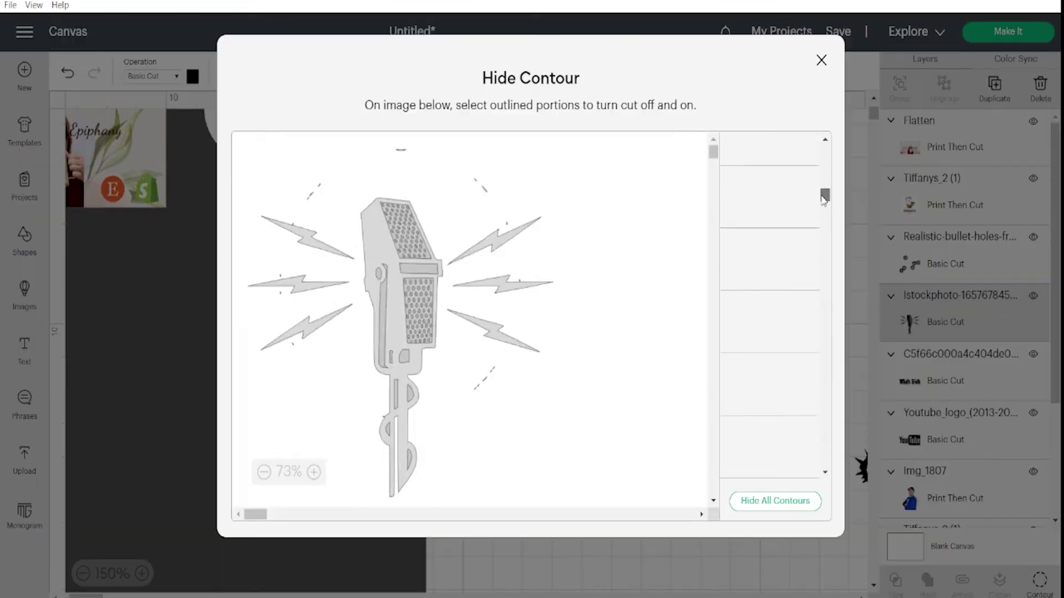
left_click(798, 467)
left_click(788, 382)
left_click(789, 314)
left_click(783, 273)
left_click(784, 196)
left_click(779, 143)
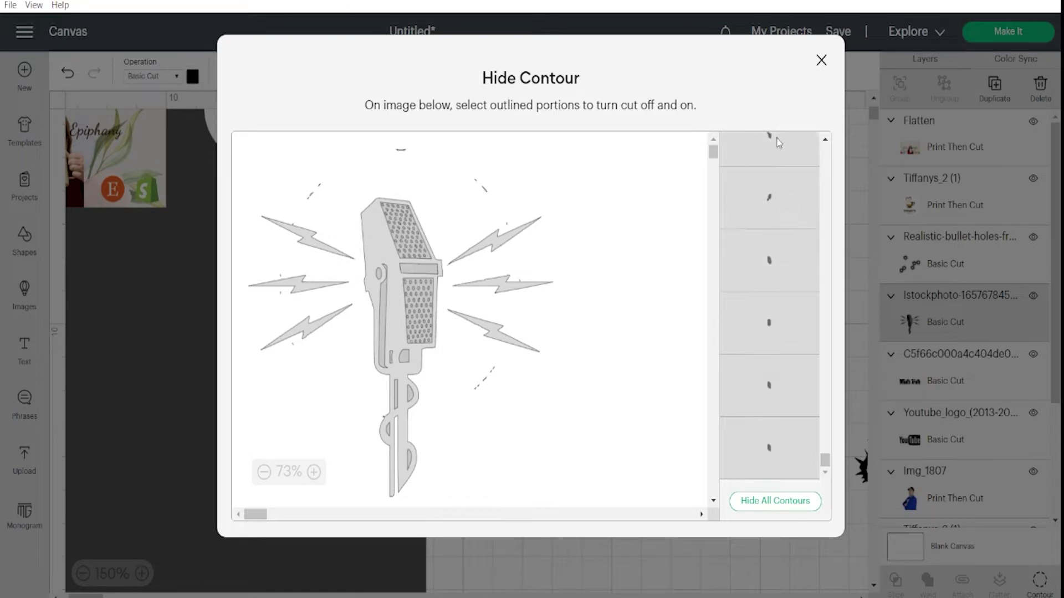
left_click(825, 140)
scroll(776, 277, "up", 5)
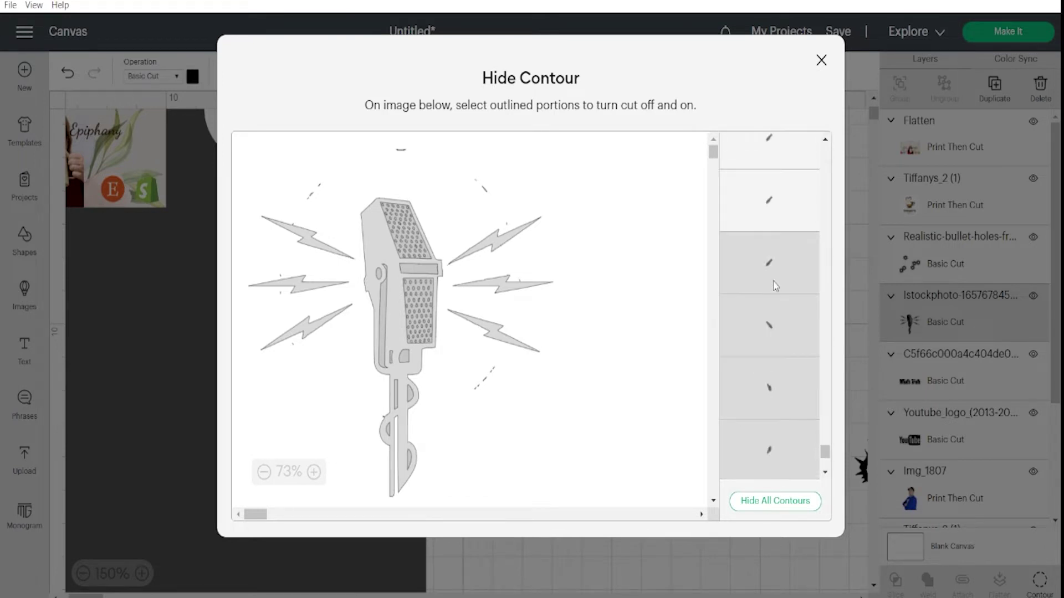
left_click(825, 139)
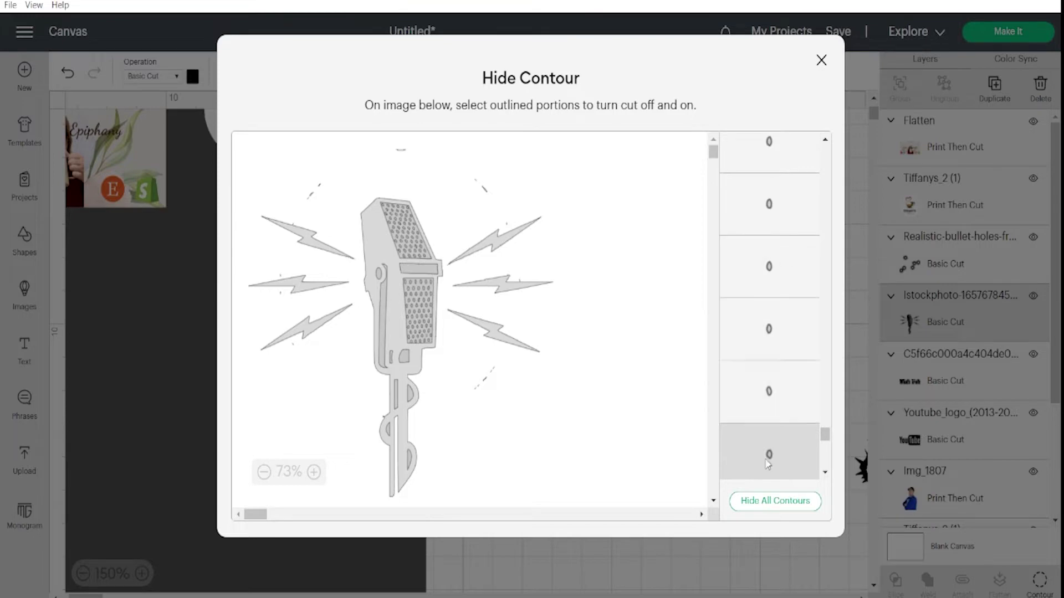
left_click(825, 472)
left_click(825, 472)
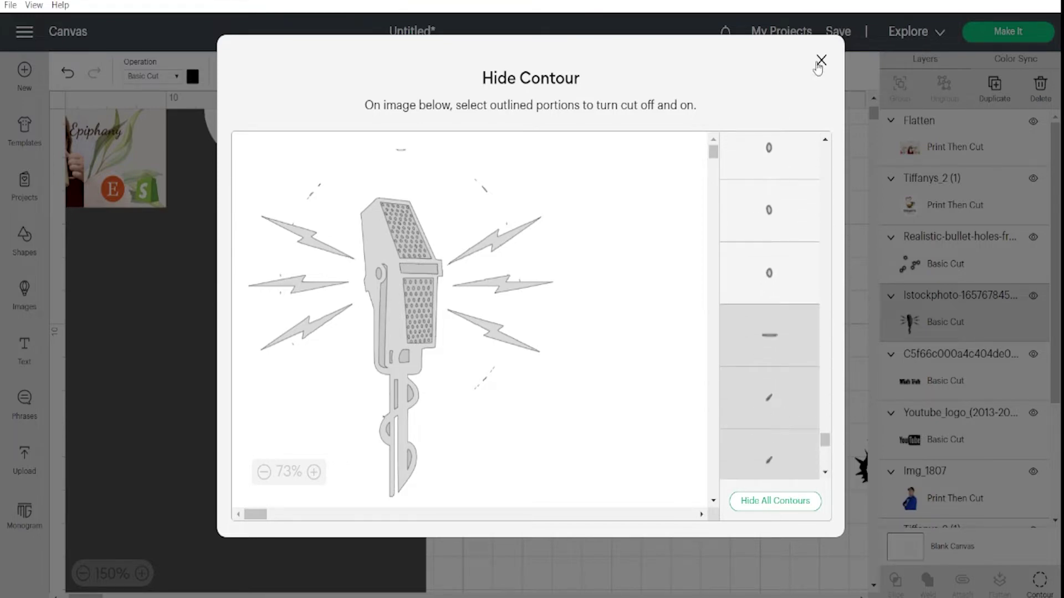
left_click(821, 60)
left_click(1035, 583)
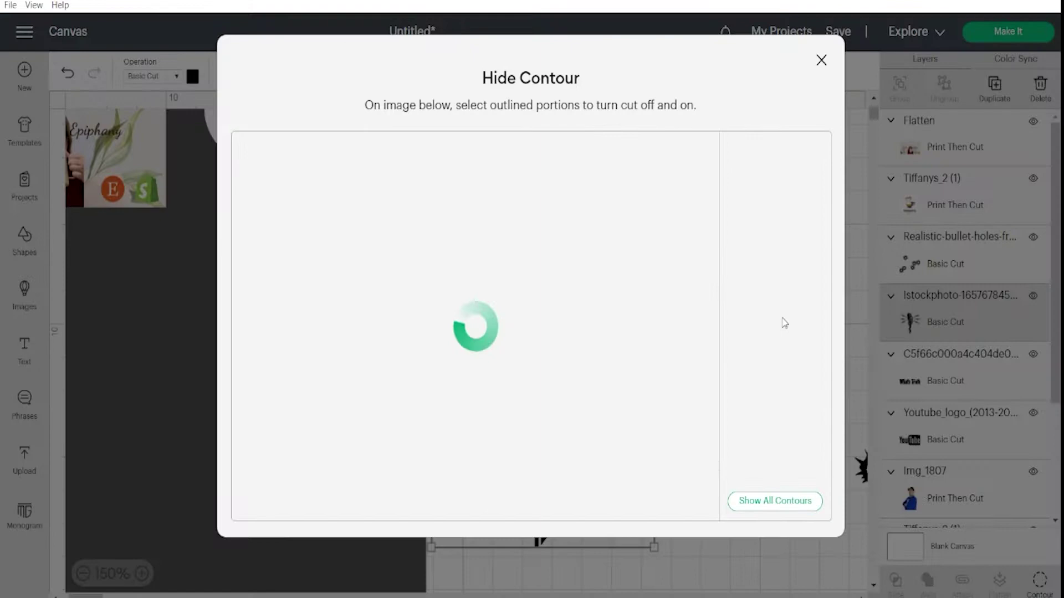
left_click(821, 60)
left_click(1035, 582)
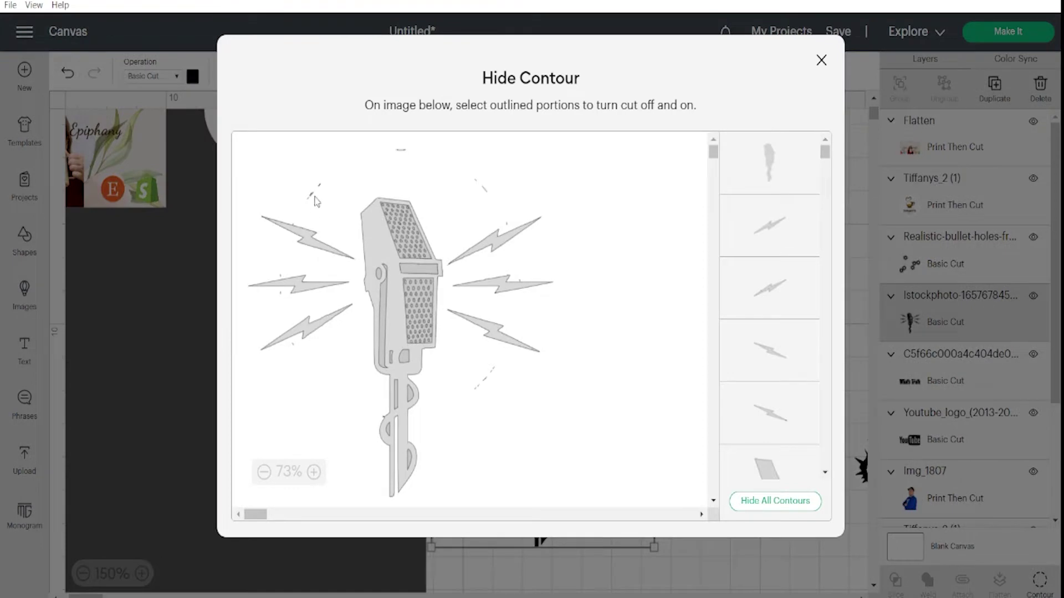
left_click(821, 60)
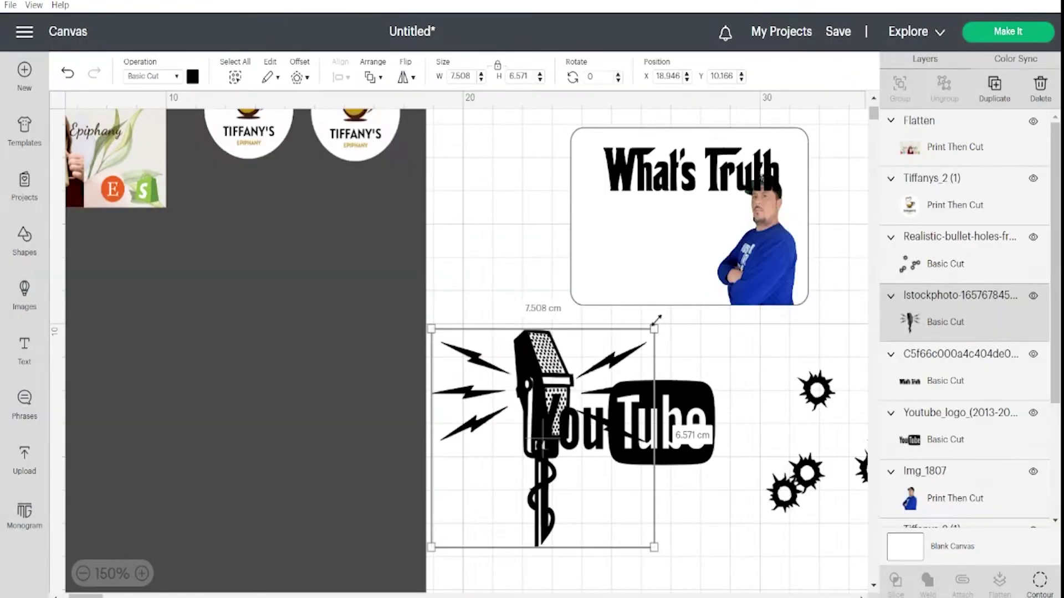
Shrink the microphone image to about 6.8 cm wide, duplicate it and move the copy to its right
left_click_drag(655, 321, 634, 349)
right_click(475, 500)
left_click(563, 229)
left_click_drag(535, 472, 660, 507)
Hide all contours of the microphone copy except the six lightning bolts, and colour the bolts golden yellow
left_click(1038, 582)
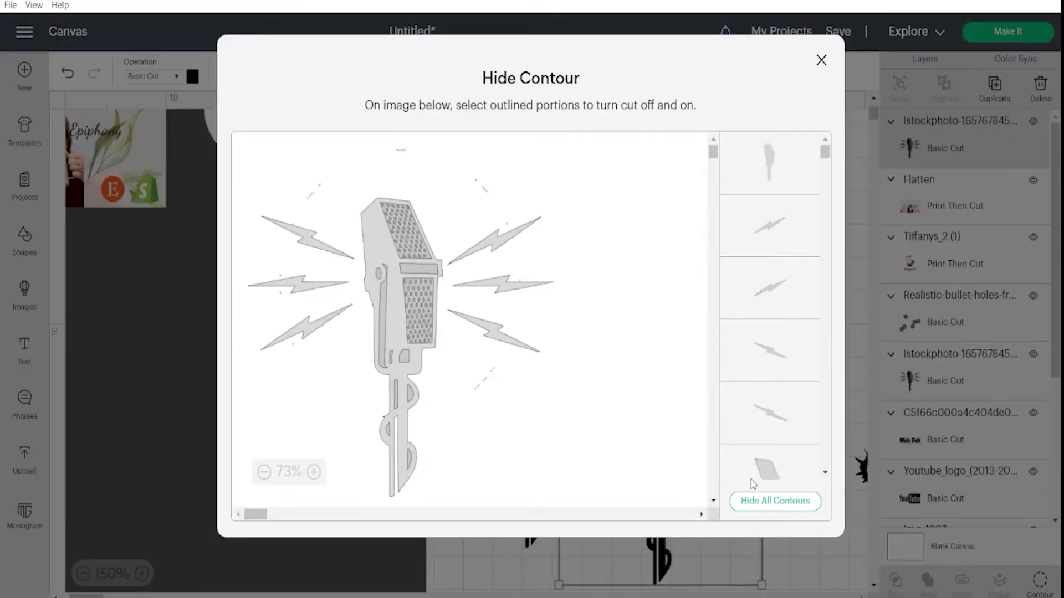
left_click(747, 503)
left_click(782, 267)
left_click(783, 268)
left_click(770, 388)
left_click(770, 350)
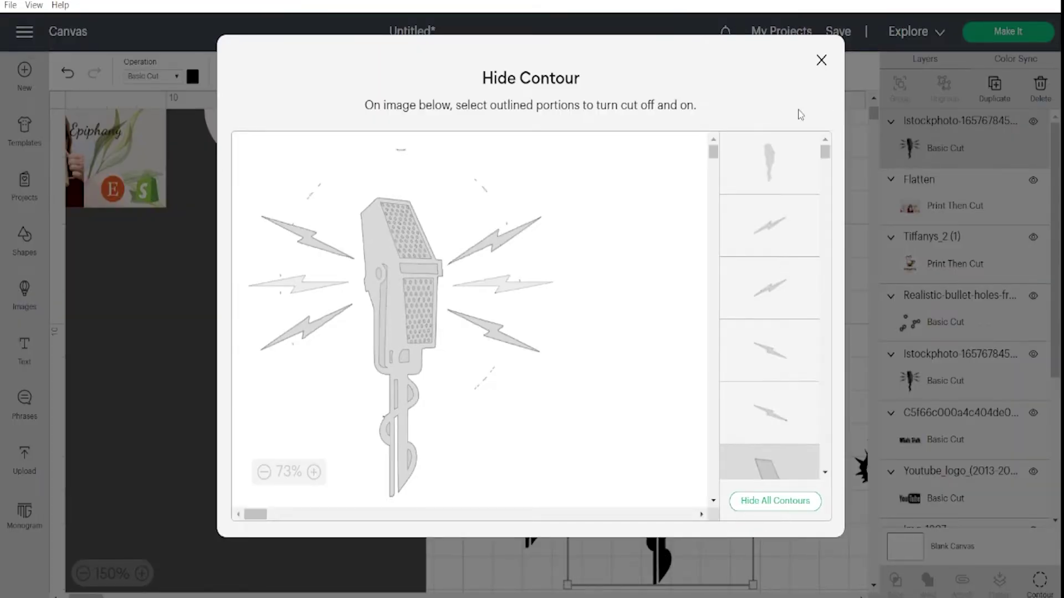
left_click(809, 159)
left_click_drag(826, 154, 826, 170)
left_click(803, 177)
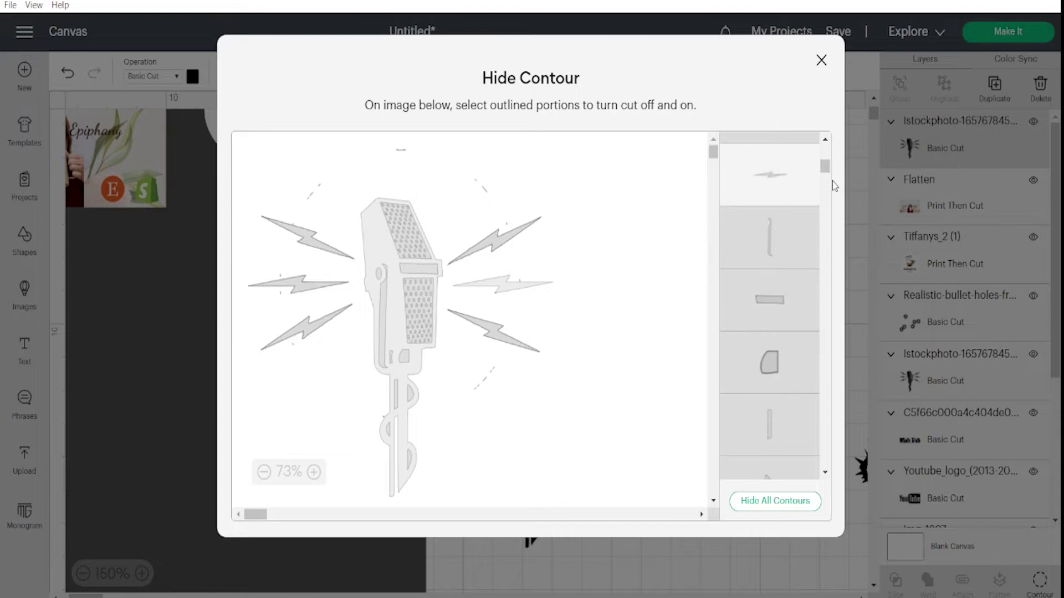
left_click(825, 139)
left_click(804, 147)
left_click(821, 60)
left_click(193, 76)
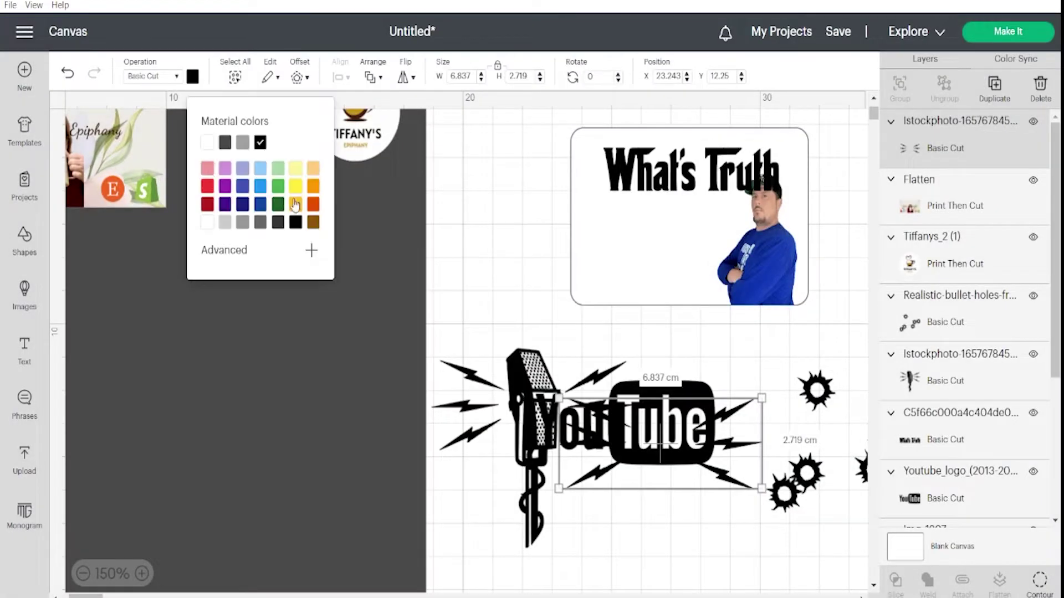
Hide the lightning bolts of the original microphone with Contour and place the yellow bolts around it
left_click(490, 404)
left_click(1042, 586)
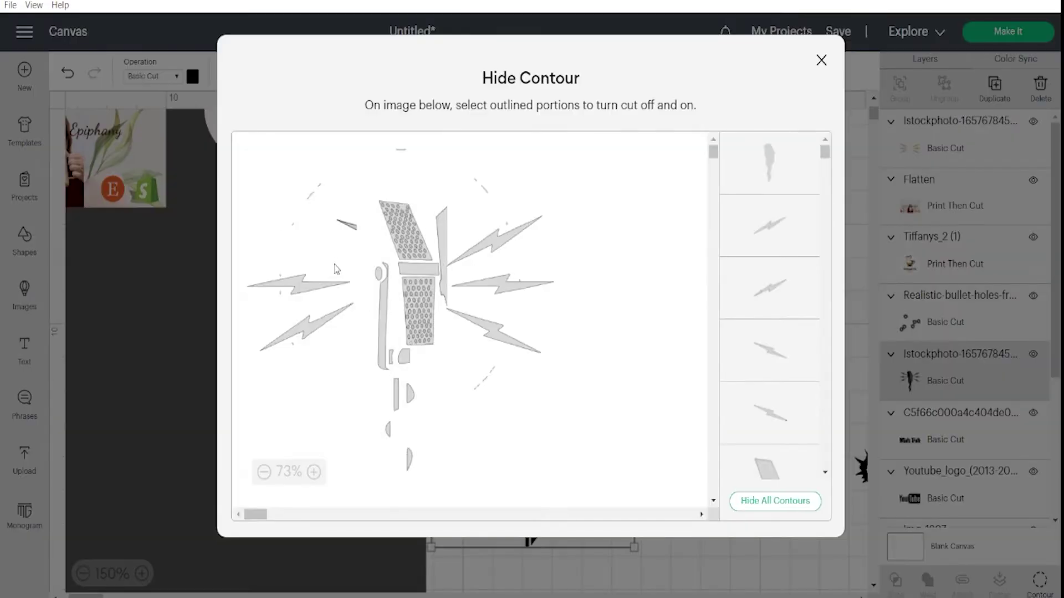
left_click(524, 287)
left_click(496, 332)
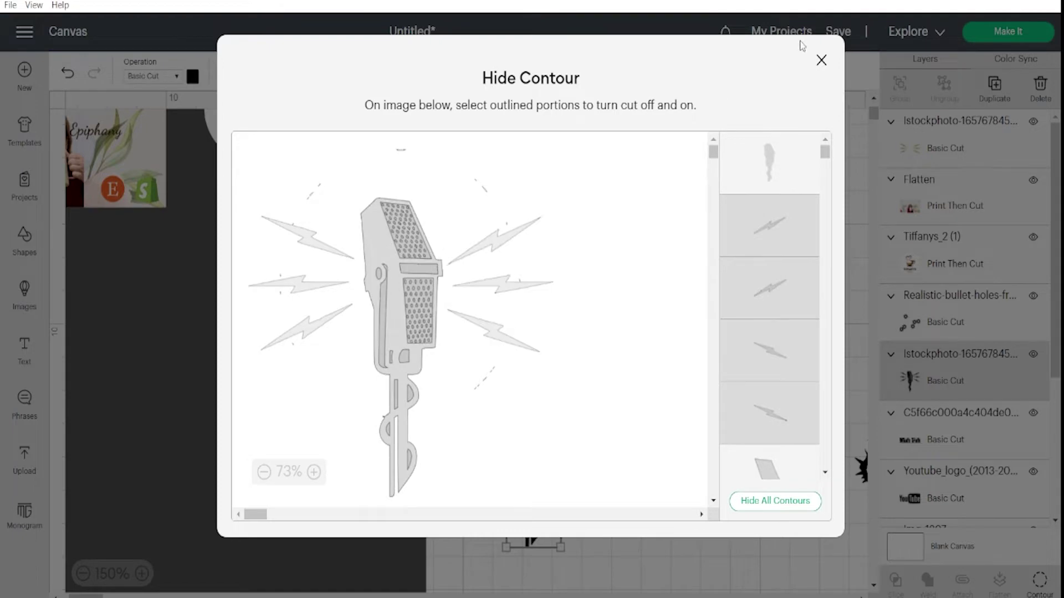
left_click(822, 61)
left_click_drag(650, 447, 521, 409)
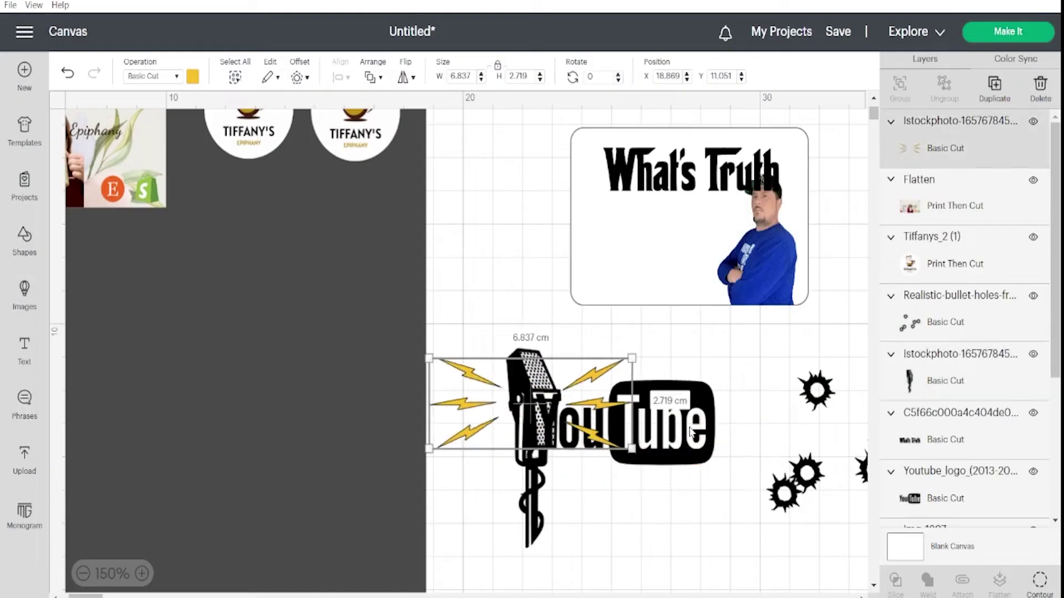
Shrink the black YouTube logo to about 2.1 cm wide and place it in the white rectangle's lower-left corner
left_click_drag(665, 422, 732, 470)
left_click_drag(784, 425, 612, 296)
left_click(528, 412)
left_click_drag(614, 564, 512, 378)
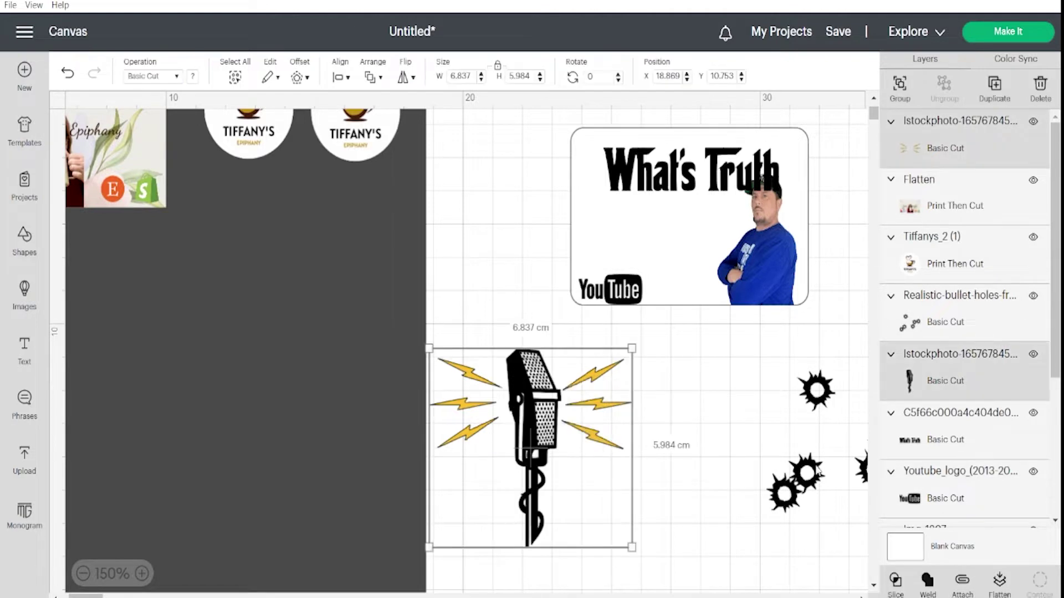
Colour the bullet holes grey and unlock their size proportions
right_click(818, 472)
left_click(192, 76)
left_click(243, 143)
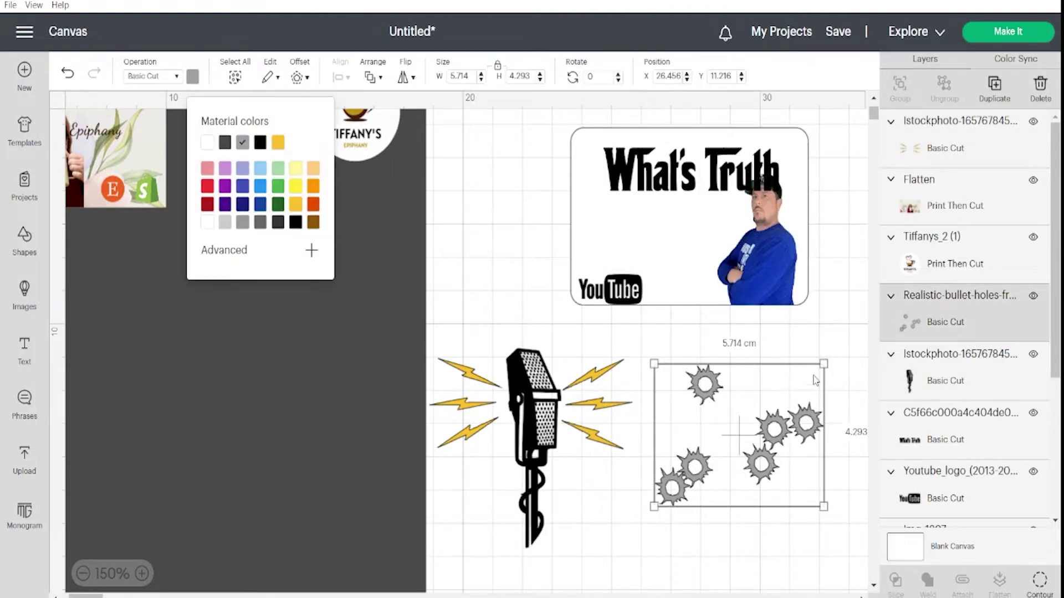
left_click(500, 67)
Move the microphone with its yellow bolts into the middle of the white rectangle and shrink it to fit below the title
left_click_drag(602, 535, 473, 368)
left_click_drag(525, 423, 703, 185)
left_click_drag(610, 308, 742, 178)
left_click_drag(780, 135, 628, 200)
Shrink the grey bullet holes and place them over the microphone and bolts in the white rectangle
left_click(771, 440)
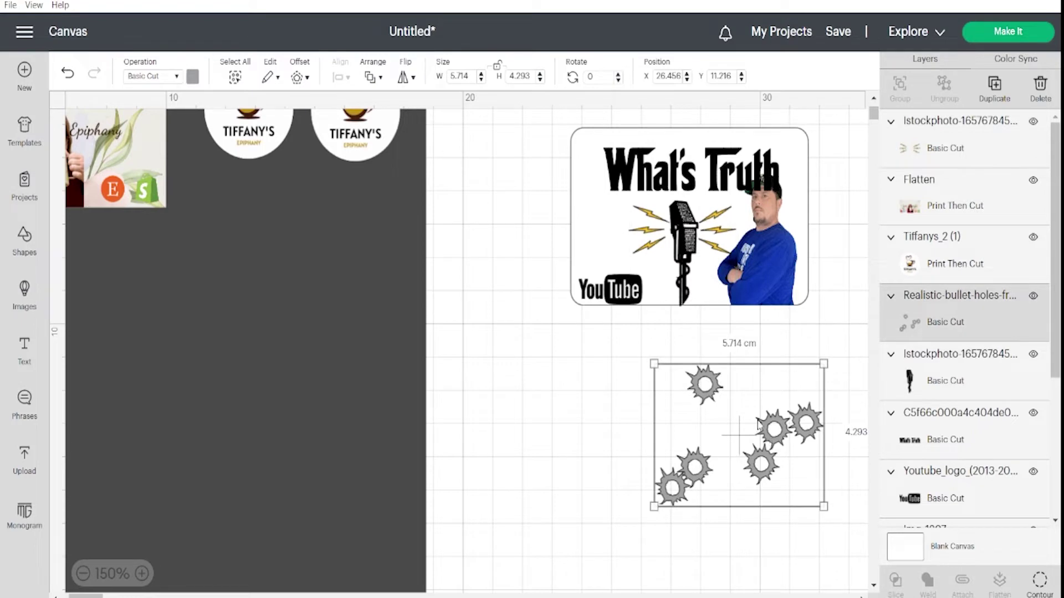
left_click_drag(654, 364, 690, 435)
left_click_drag(760, 486, 685, 250)
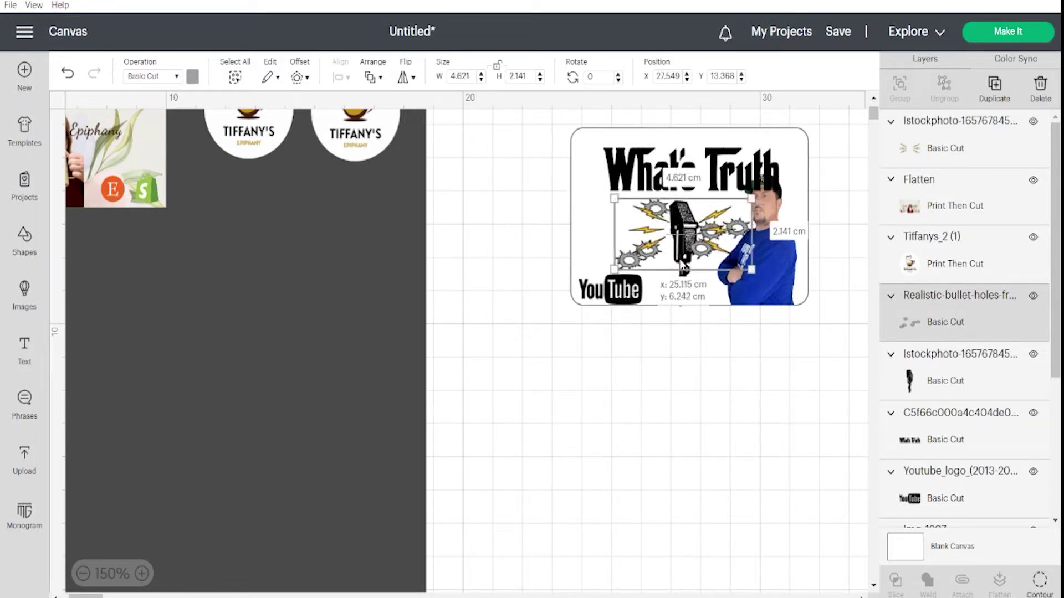
right_click(685, 250)
left_click_drag(614, 196, 639, 203)
left_click_drag(701, 254, 649, 272)
Hide the bullet holes layer
left_click(702, 337)
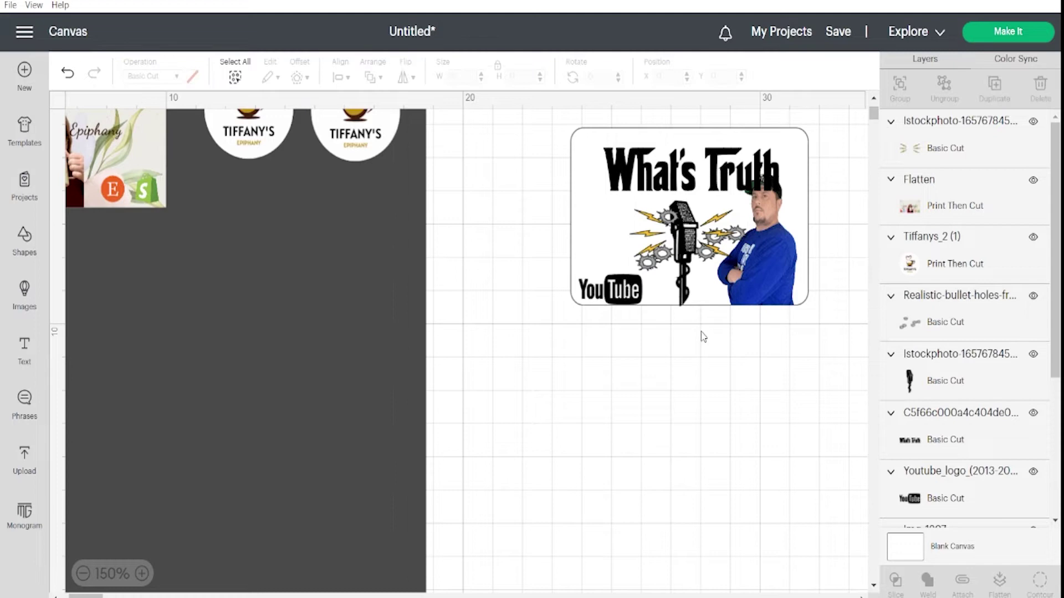
left_click(663, 265)
left_click(1033, 298)
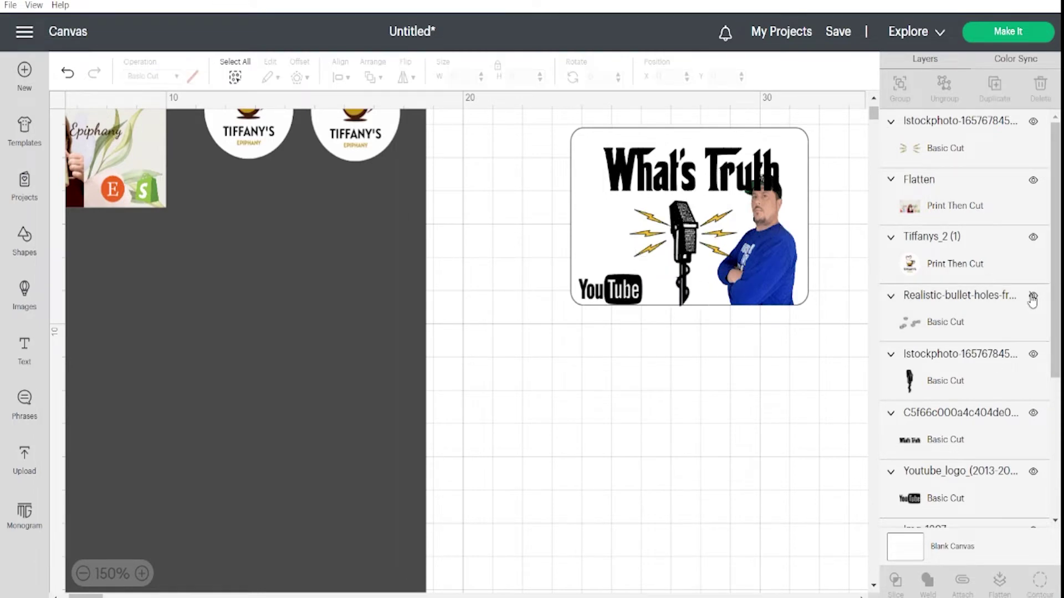
Shrink the white rectangle to about 6.9 by 4.8 cm so it fits more closely around the artwork
left_click(795, 139)
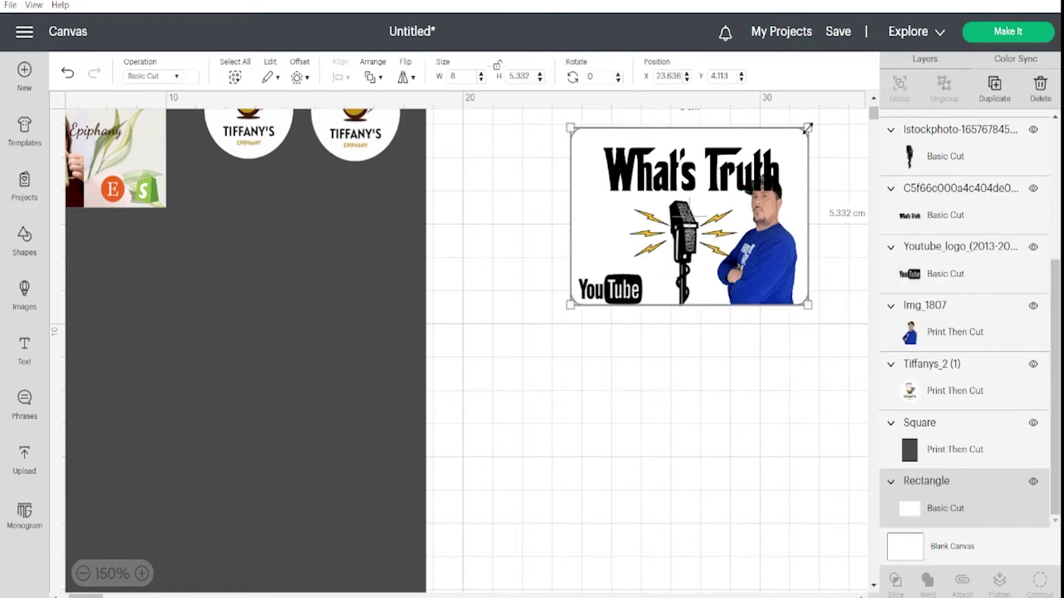
left_click_drag(808, 129, 799, 142)
right_click(800, 146)
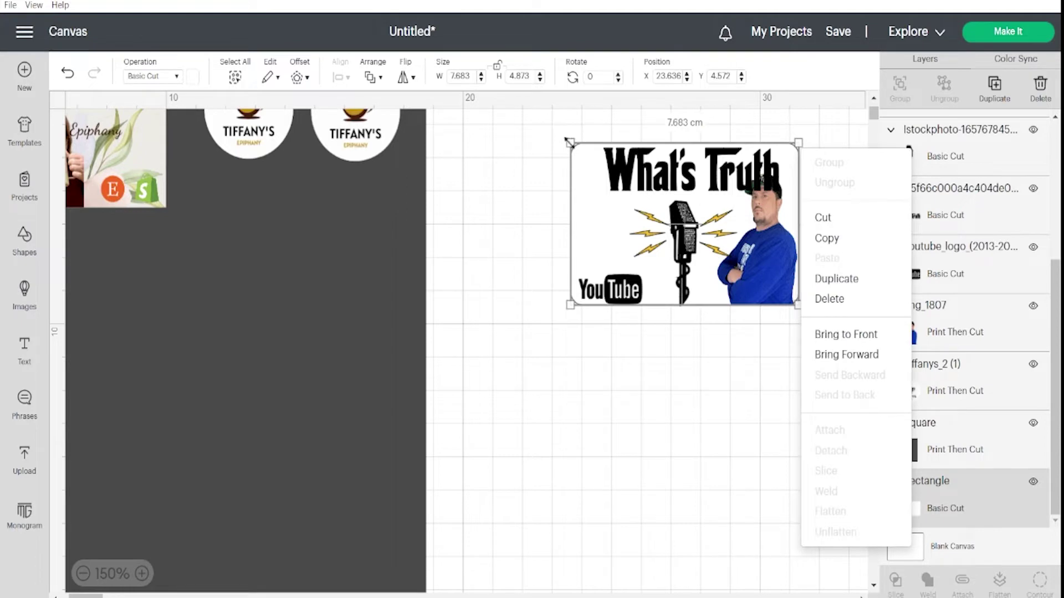
left_click_drag(569, 142, 593, 144)
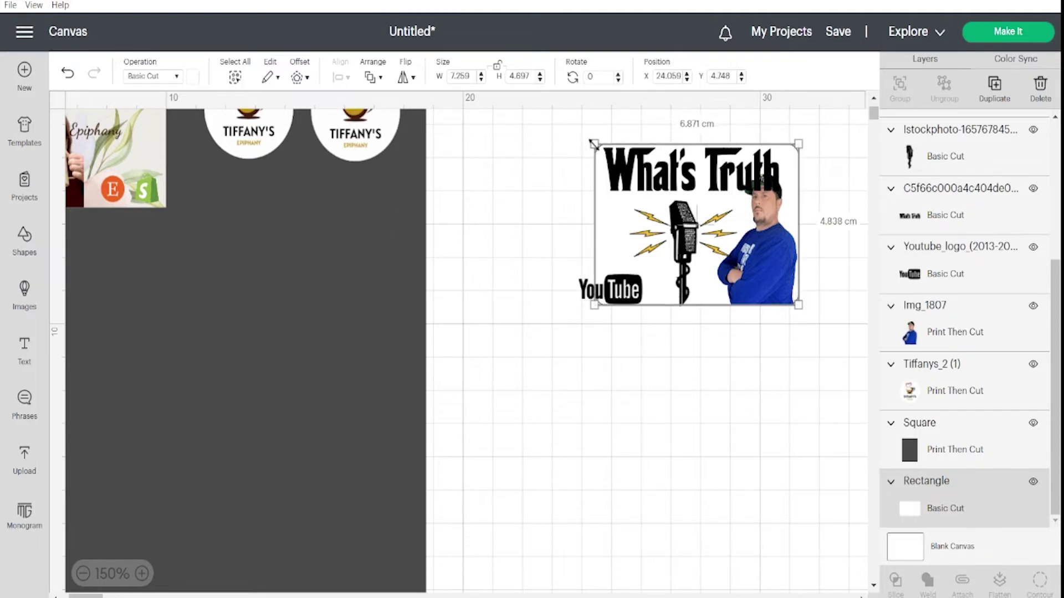
Move the YouTube logo fully inside the white rectangle's lower-left corner and colour it dark red
left_click(604, 280)
right_click(637, 294)
left_click(192, 76)
left_click(207, 205)
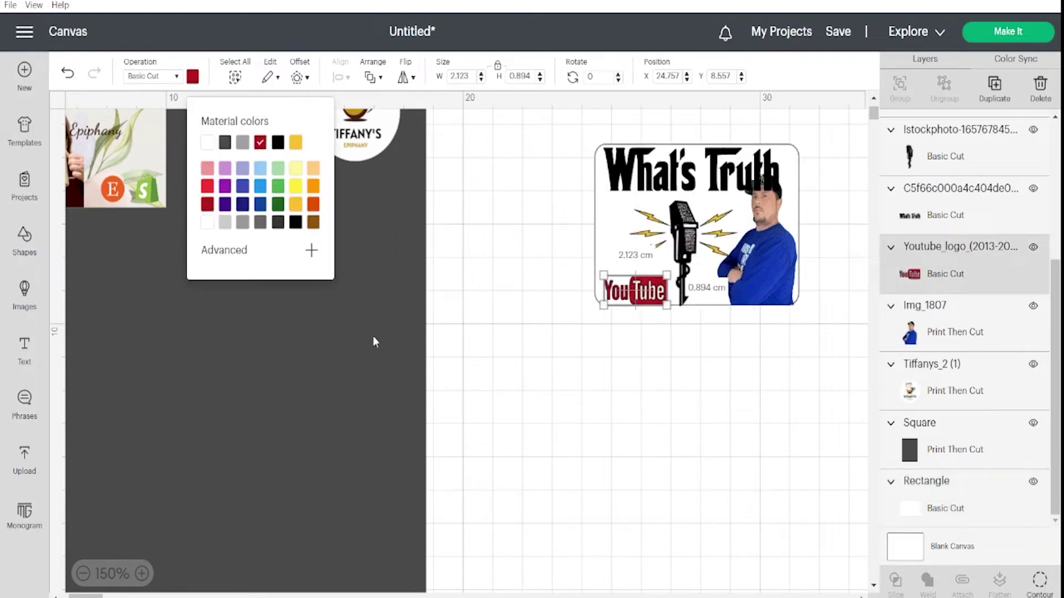
left_click(515, 363)
left_click_drag(642, 293, 642, 290)
left_click(656, 352)
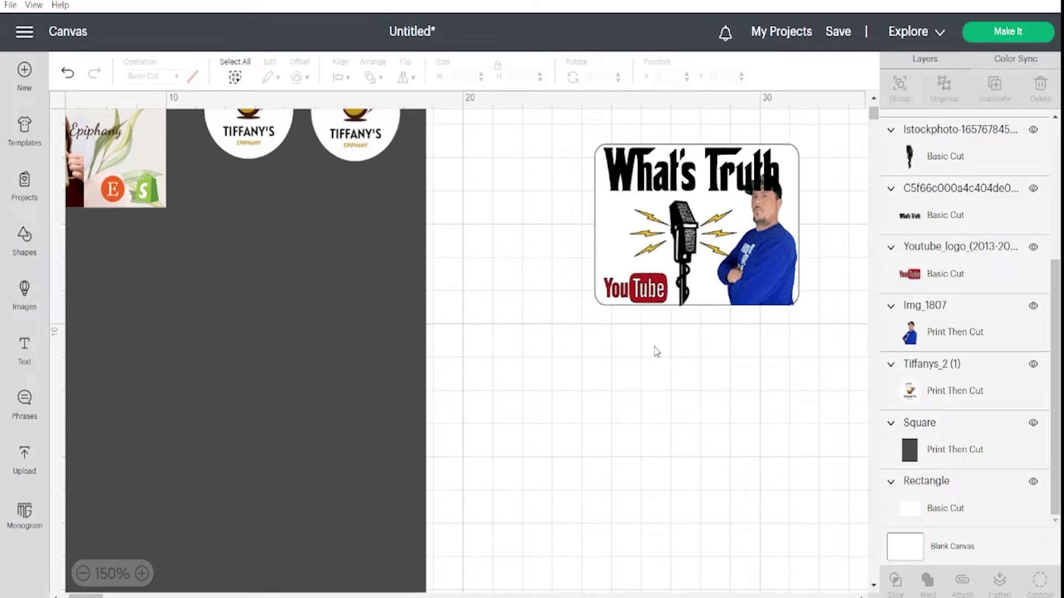
Shift the What's Truth text slightly right and flatten the white rectangle with all its visible artwork
left_click_drag(687, 164, 692, 165)
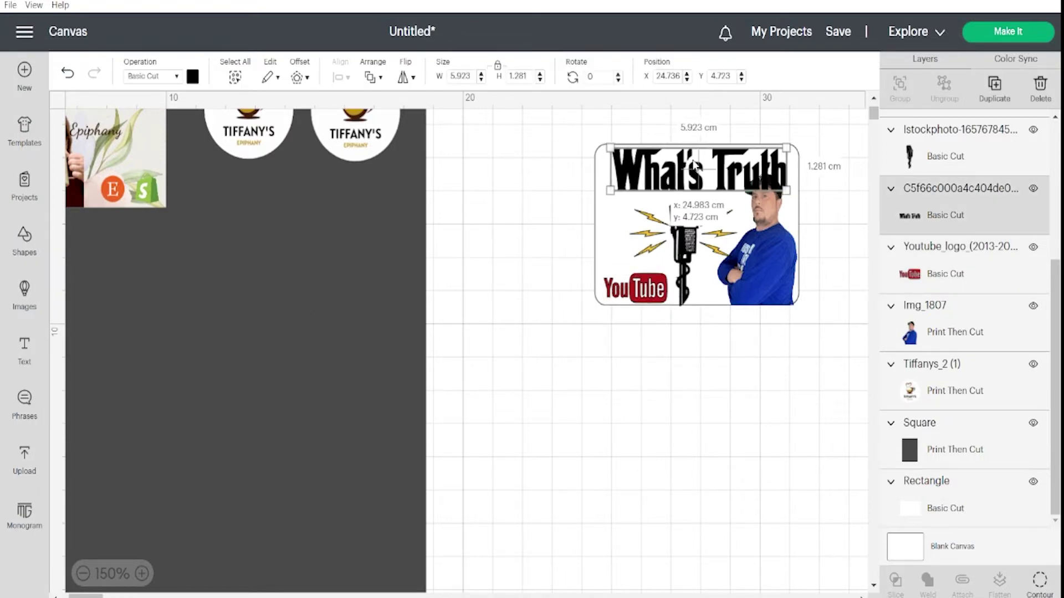
left_click(711, 359)
left_click_drag(808, 364, 614, 180)
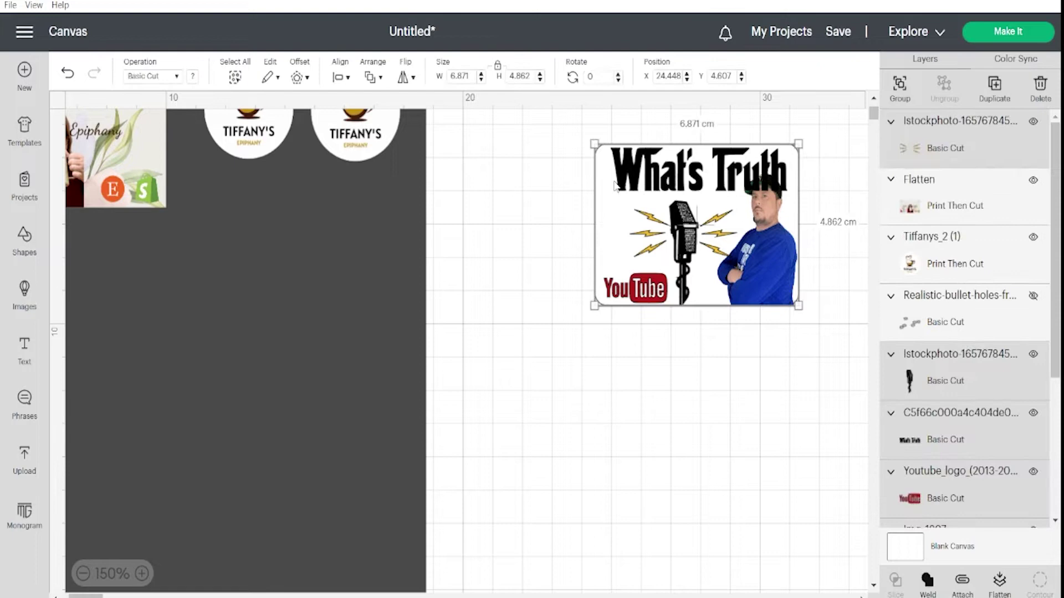
left_click(996, 585)
Place the flattened What's Truth design below the round logos on the dark rectangle and put a duplicate directly beneath it
left_click_drag(735, 234, 326, 307)
left_click(83, 574)
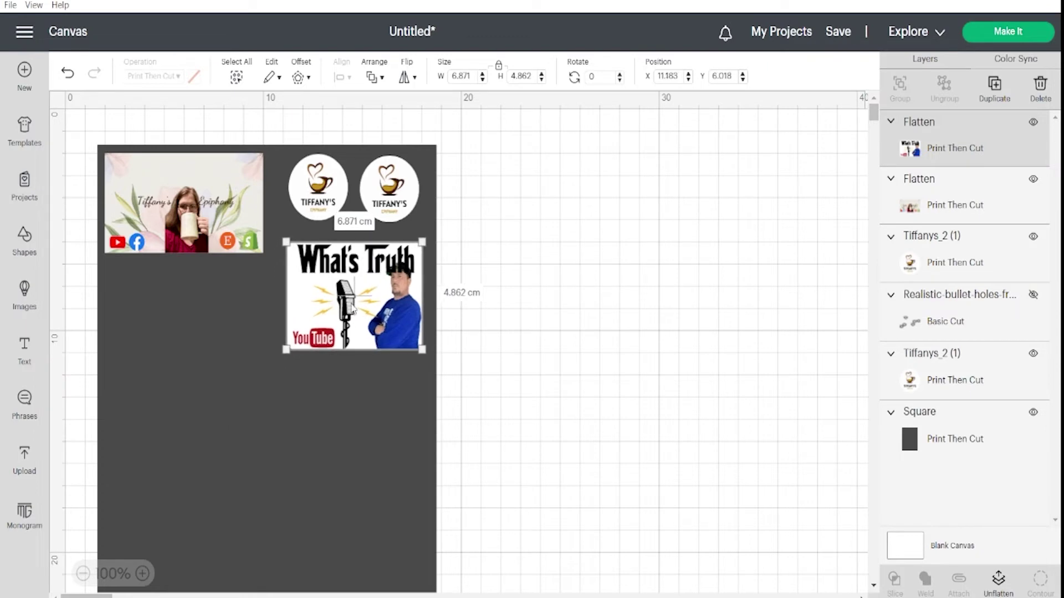
right_click(351, 299)
left_click(388, 244)
left_click_drag(209, 206, 408, 432)
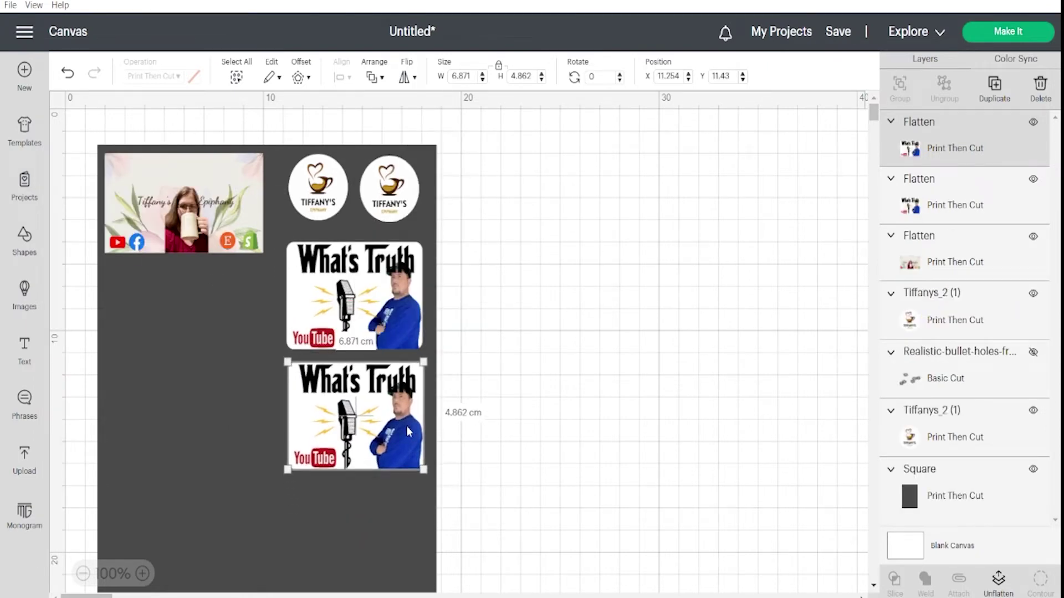
Duplicate the lower white What's Truth design, move the copy onto the empty canvas beside the dark rectangle and unflatten it
right_click(345, 436)
left_click(368, 164)
left_click_drag(181, 214, 724, 256)
left_click(999, 581)
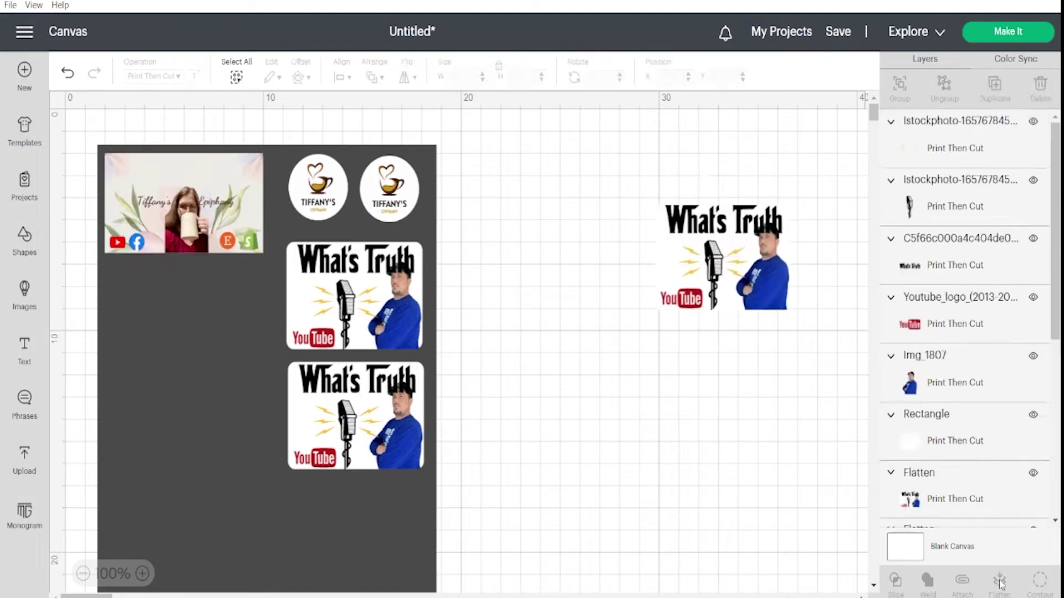
Colour the unflattened copy's white background rectangle dark blue
left_click(942, 430)
left_click(195, 76)
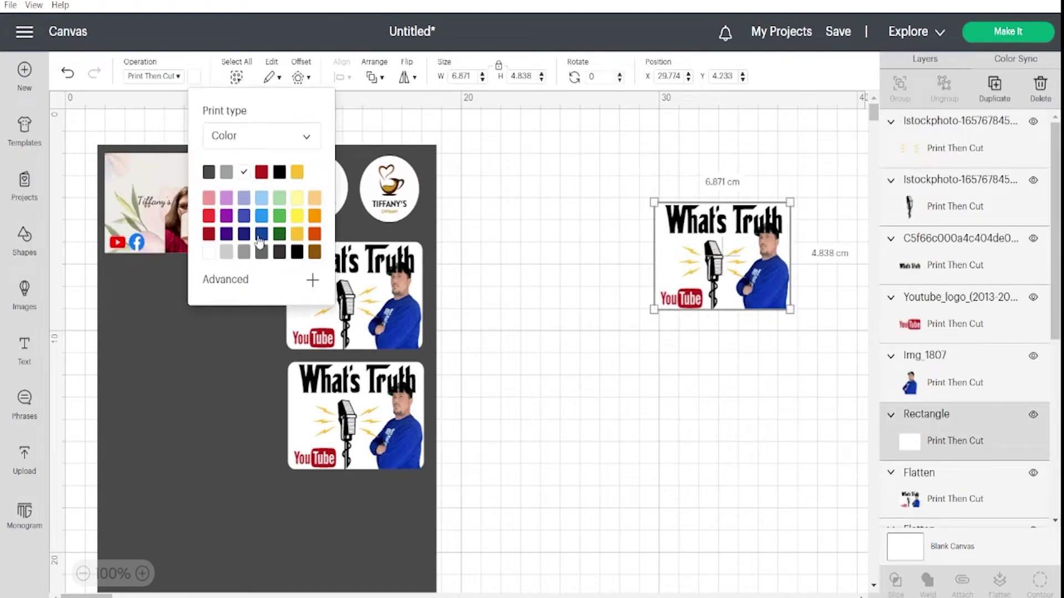
left_click(259, 236)
left_click(560, 402)
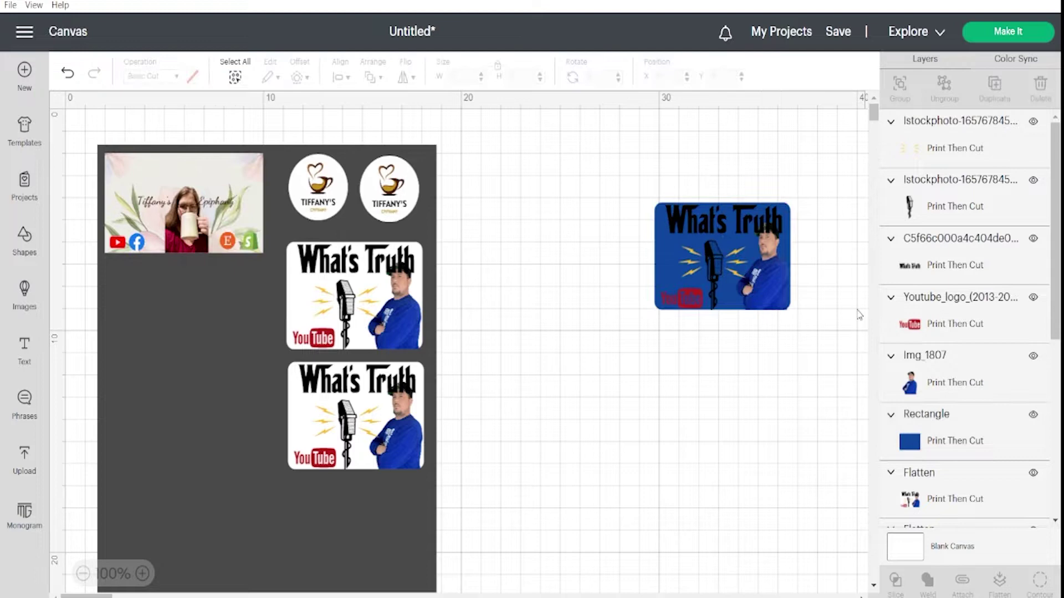
Try to flatten the blue rectangle together with the artwork on it
left_click_drag(792, 360, 691, 262)
right_click(691, 263)
left_click(999, 582)
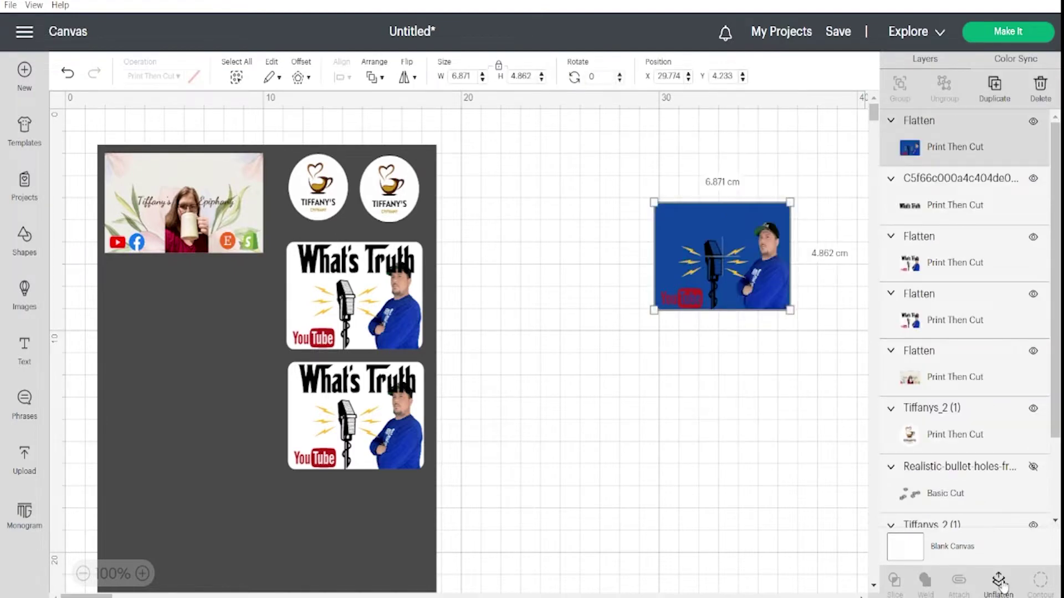
left_click(67, 72)
Flatten the blue rectangle with all its artwork, including the What's Truth text, and duplicate the flattened design
left_click_drag(610, 161, 791, 309)
left_click(999, 580)
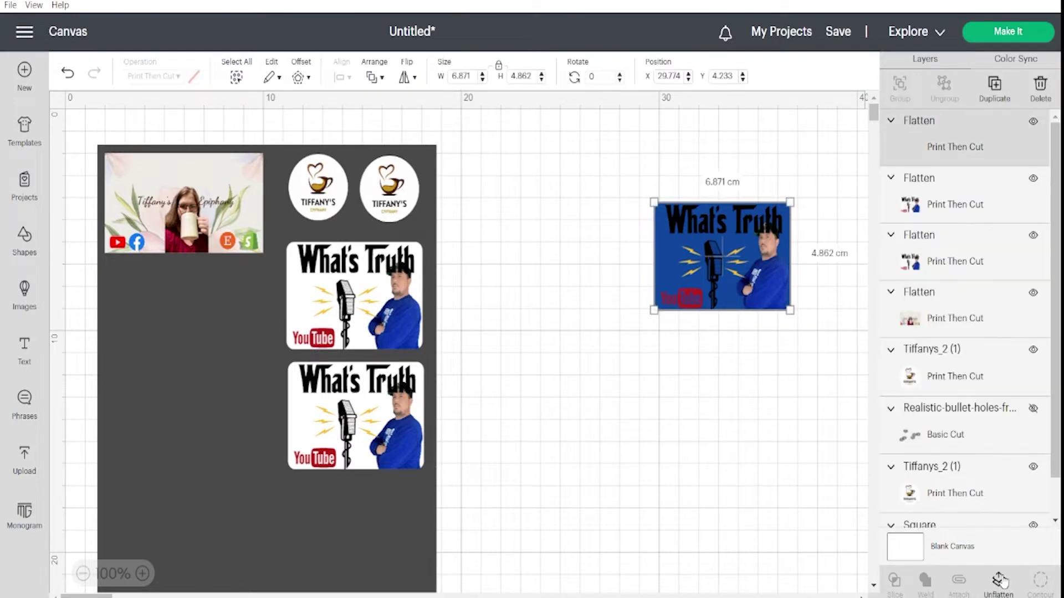
right_click(712, 304)
left_click(760, 200)
Place one blue What's Truth design on the dark rectangle, directly beneath the two white ones and aligned with them
left_click_drag(709, 234, 338, 518)
left_click_drag(876, 115, 879, 119)
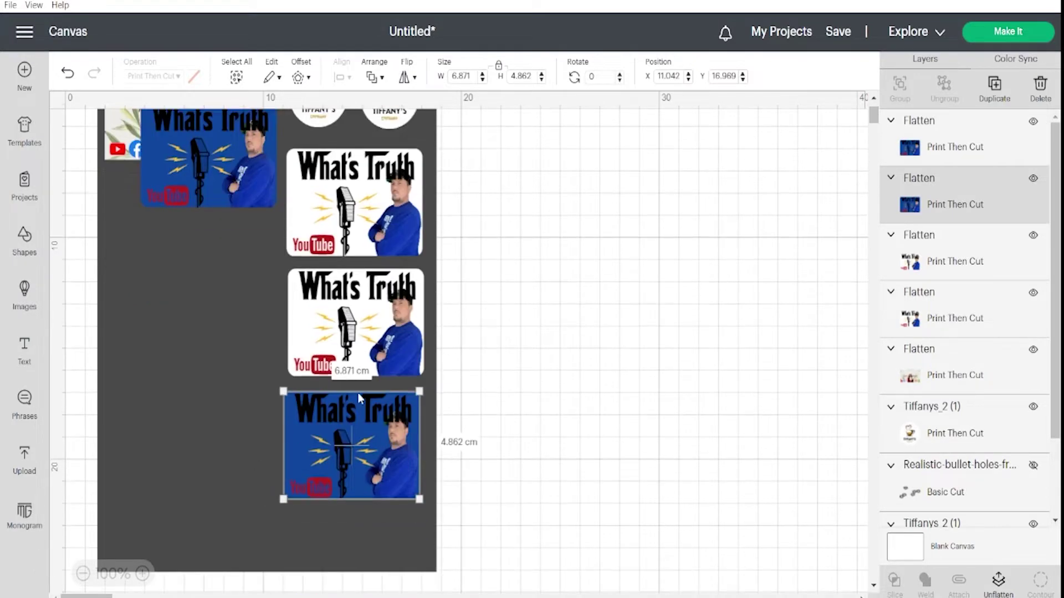
left_click_drag(360, 413, 364, 410)
Nudge the stacked What's Truth designs upward and place the other blue copy to the left of the lowest one
left_click_drag(365, 203, 364, 195)
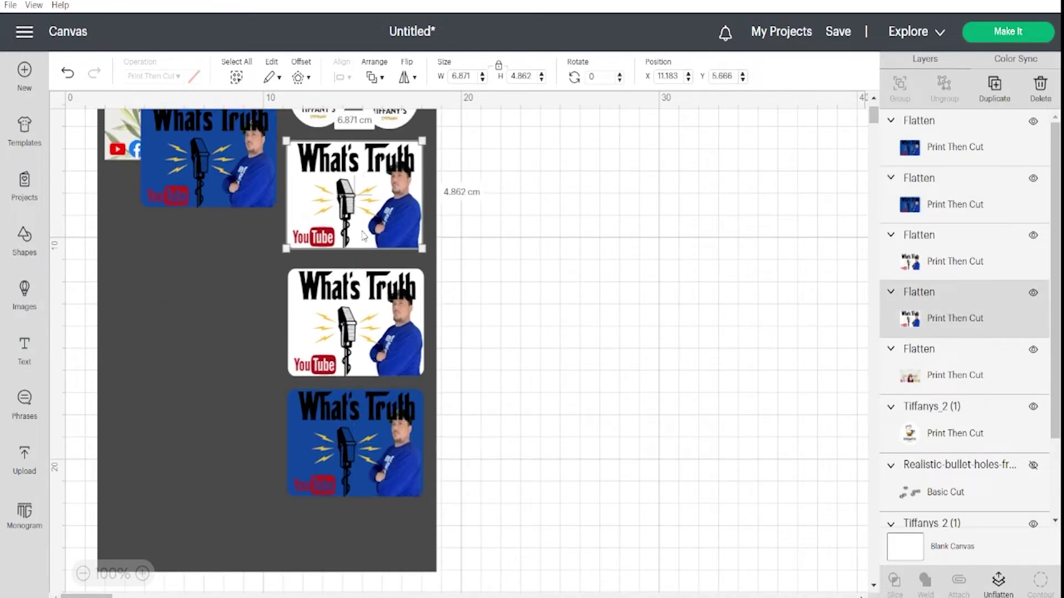
left_click_drag(365, 300, 366, 298)
left_click(364, 433)
left_click_drag(191, 179, 182, 455)
Duplicate the flattened banner and place the copy directly below the original on the dark rectangle
right_click(160, 144)
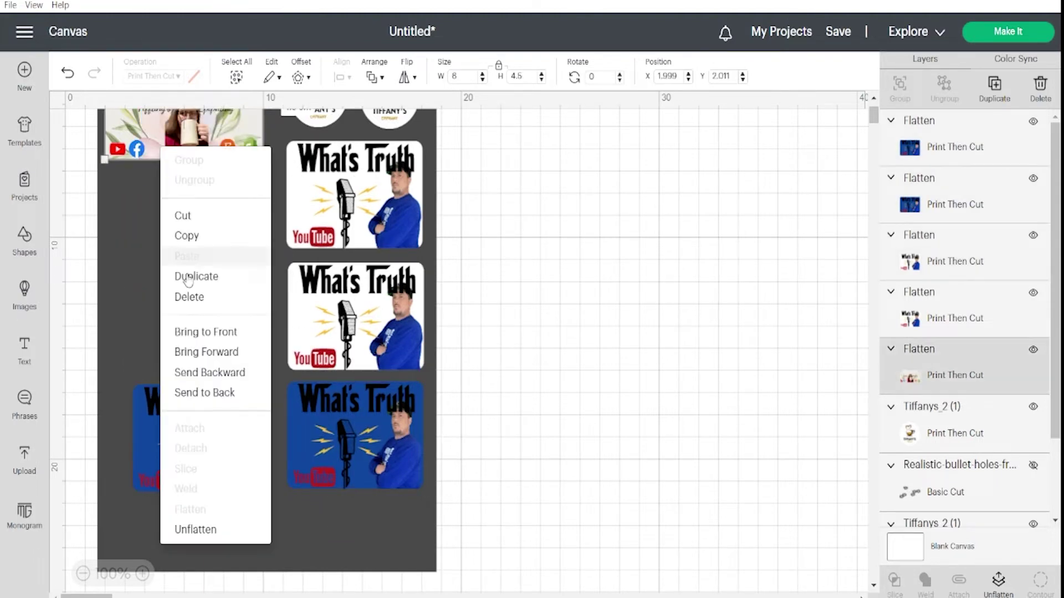
left_click(188, 278)
left_click_drag(202, 200, 219, 242)
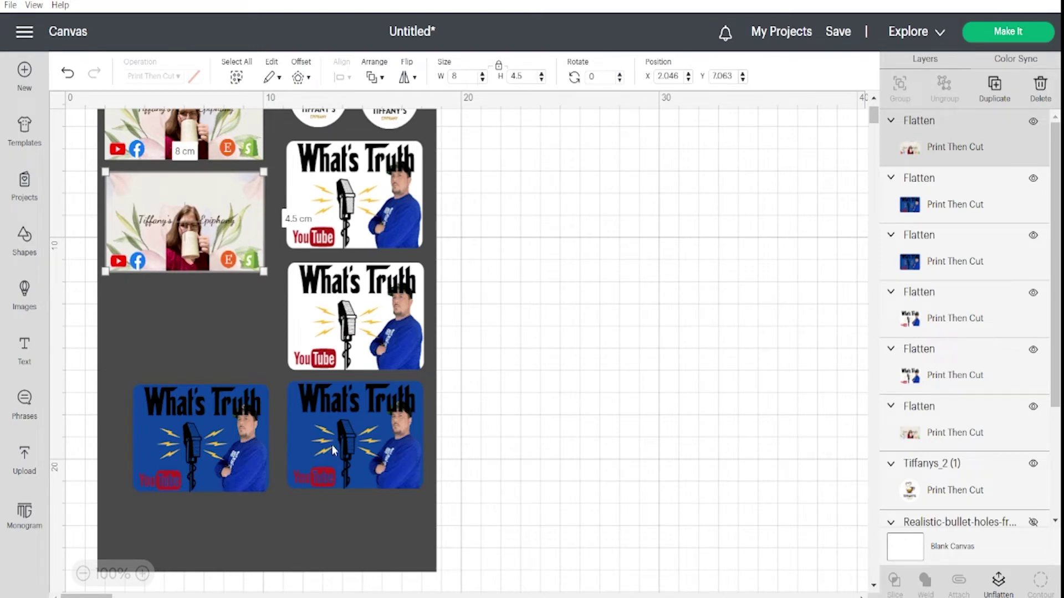
Rearrange the four What's Truth designs into a two-by-two block at the dark rectangle's lower-right corner, white pair above blue pair
left_click_drag(331, 444, 339, 521)
left_click_drag(228, 462, 240, 534)
left_click_drag(363, 346, 370, 425)
left_click_drag(377, 216, 241, 417)
left_click(622, 336)
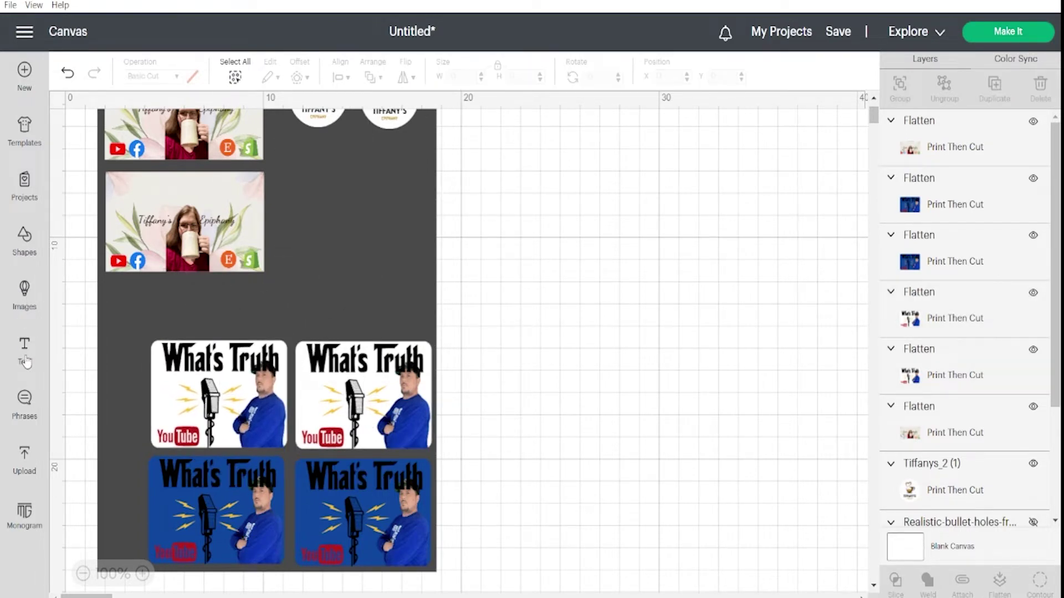
Duplicate the left white What's Truth design, move the copy onto the empty canvas and unflatten it
left_click(252, 397)
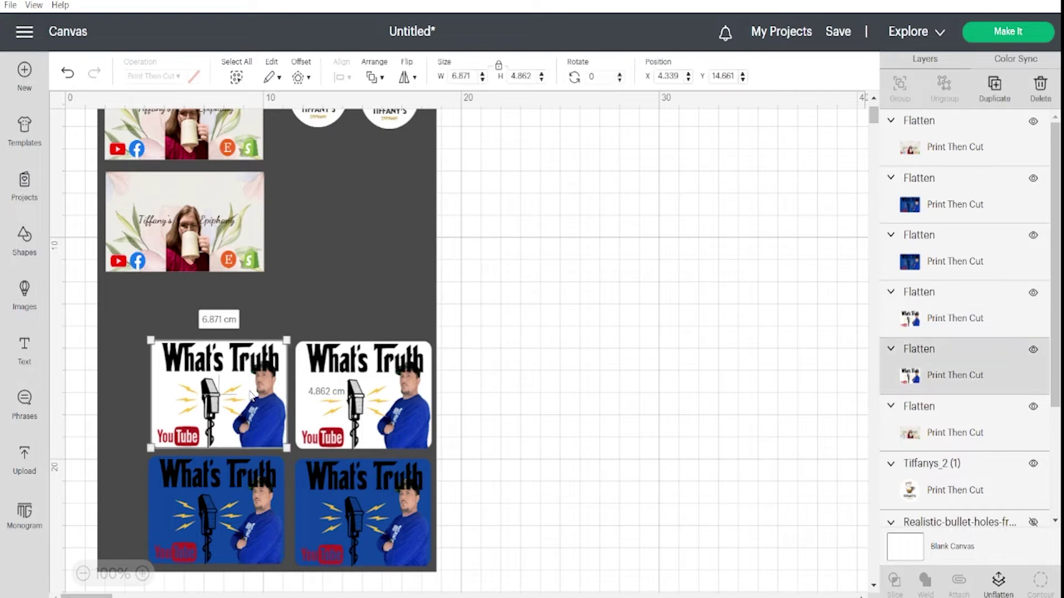
right_click(249, 397)
left_click(284, 330)
left_click_drag(222, 244, 796, 327)
left_click(998, 582)
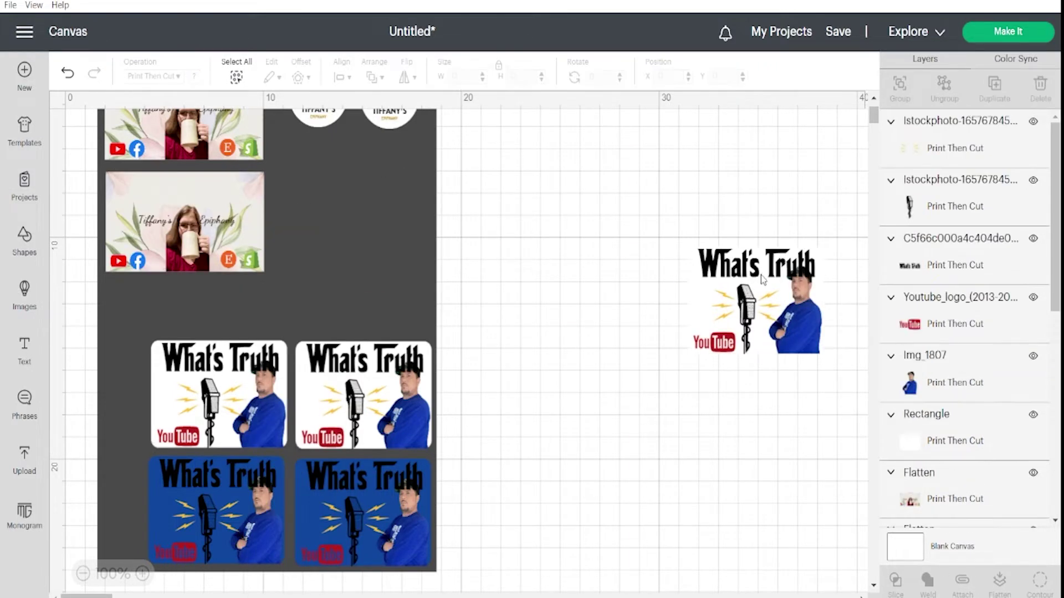
Move the What's Truth text off the unflattened copy and shift the man's photo slightly left
left_click_drag(756, 268, 687, 195)
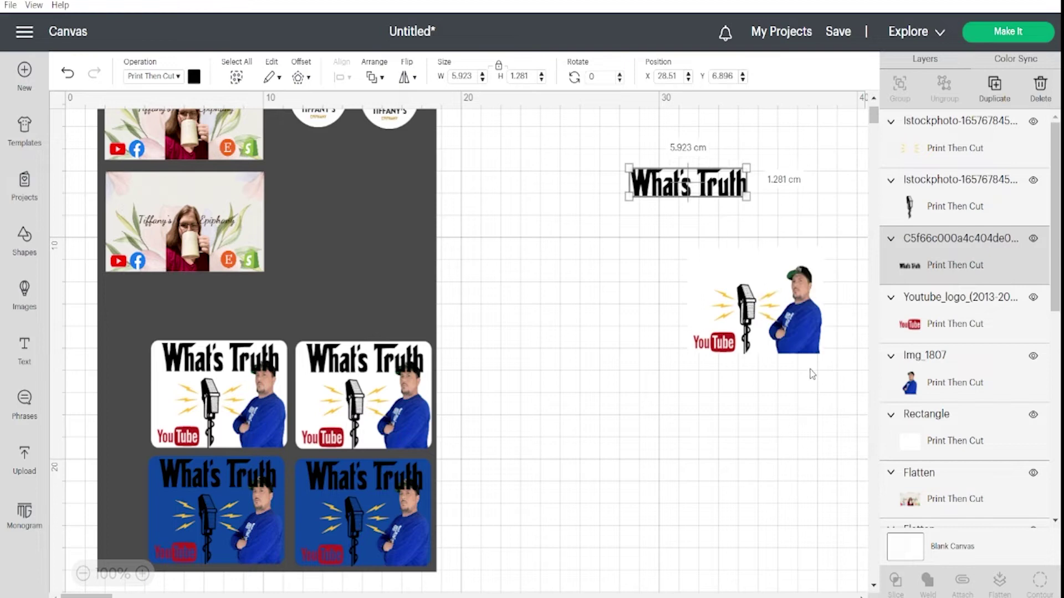
left_click(795, 346)
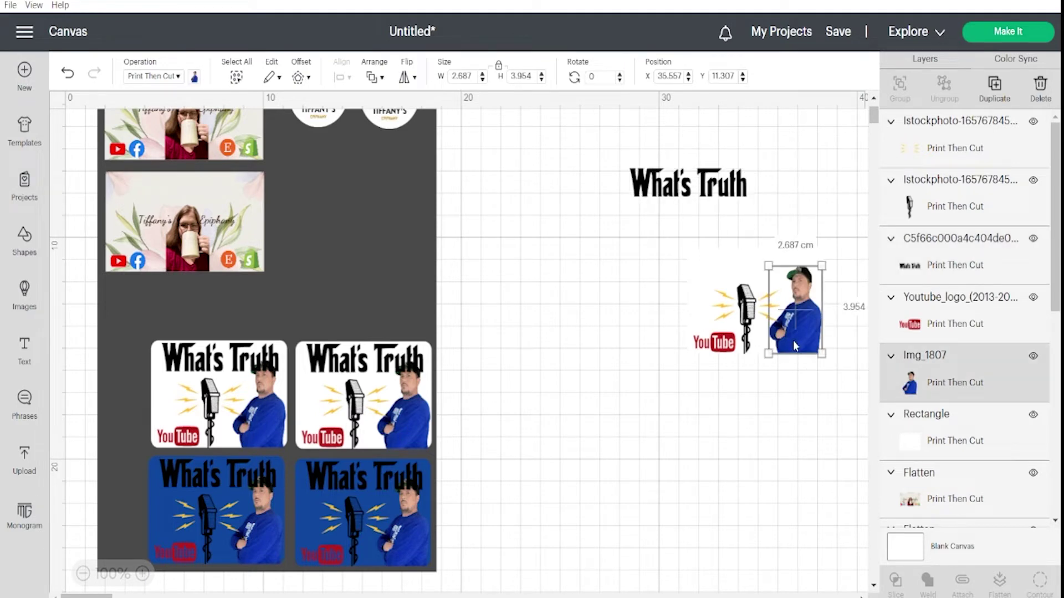
mouse_move(794, 345)
left_mouse_down()
mouse_move(593, 346)
mouse_move(788, 345)
left_mouse_up()
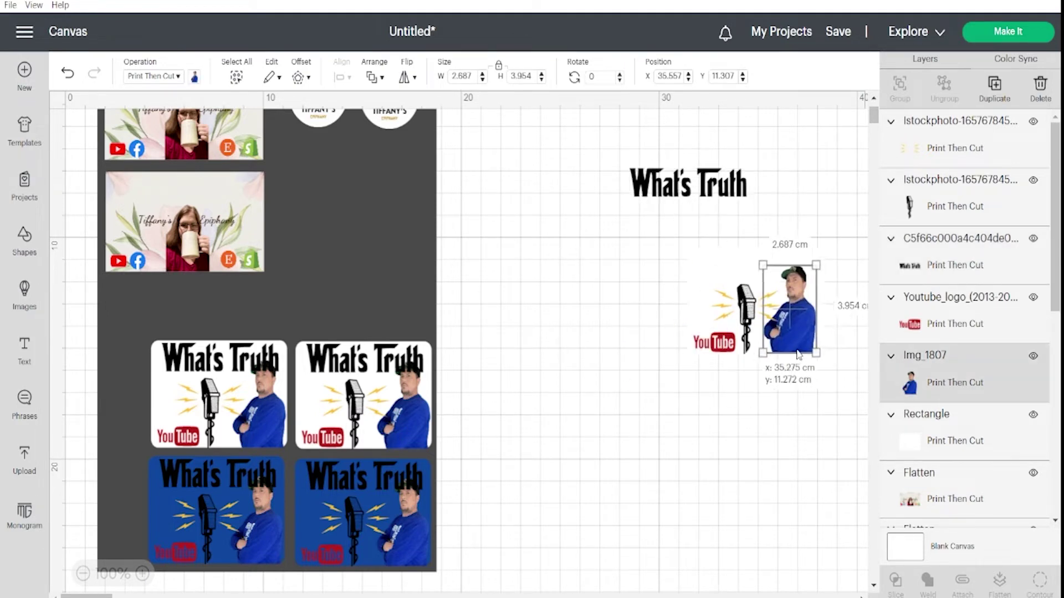
Move the unflattened artwork closer to the dark rectangle and put the What's Truth text back across its top
left_click_drag(812, 399, 689, 266)
right_click(689, 266)
left_click_drag(808, 294, 671, 320)
left_click_drag(687, 189, 605, 300)
Bring the man's photo forward so that it lies in front of the What's Truth text
left_click(142, 574)
left_click(143, 574)
left_click(143, 574)
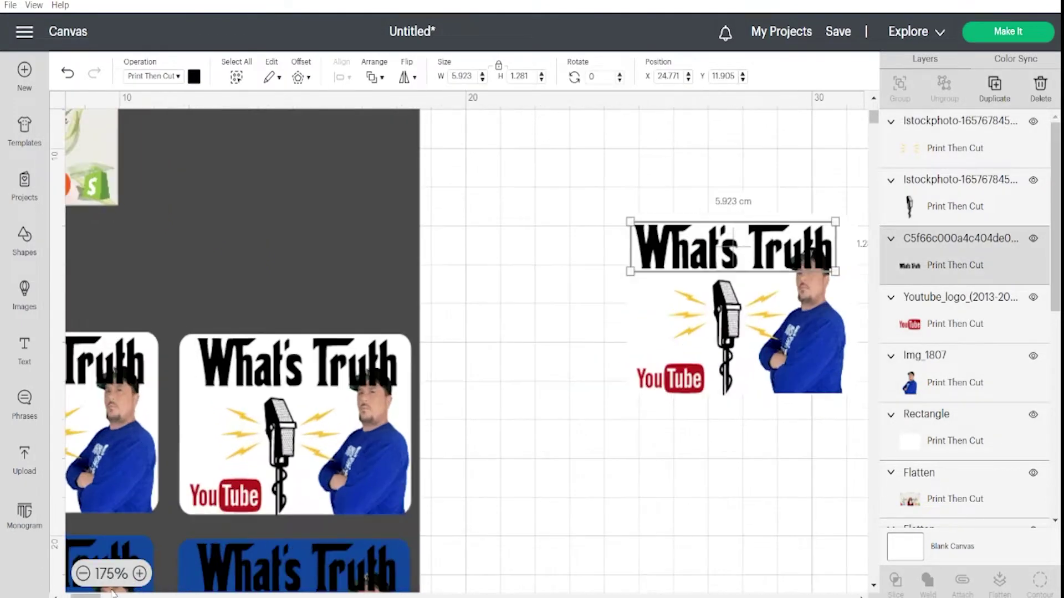
mouse_move(87, 596)
left_mouse_down()
mouse_move(127, 596)
mouse_move(100, 597)
left_mouse_up()
left_click(157, 470)
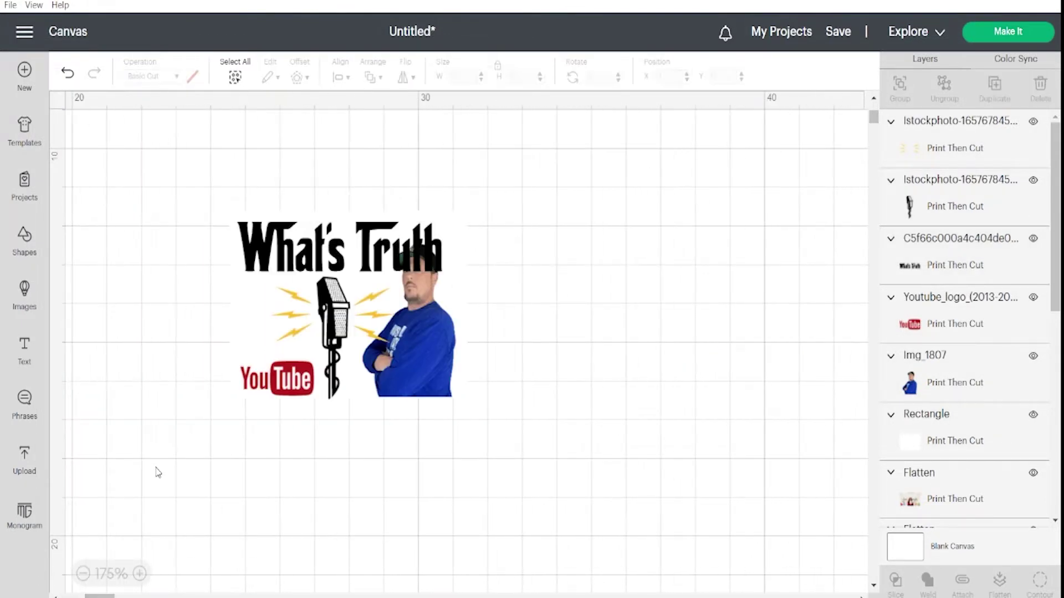
left_click(413, 360)
left_click(374, 78)
left_click(382, 116)
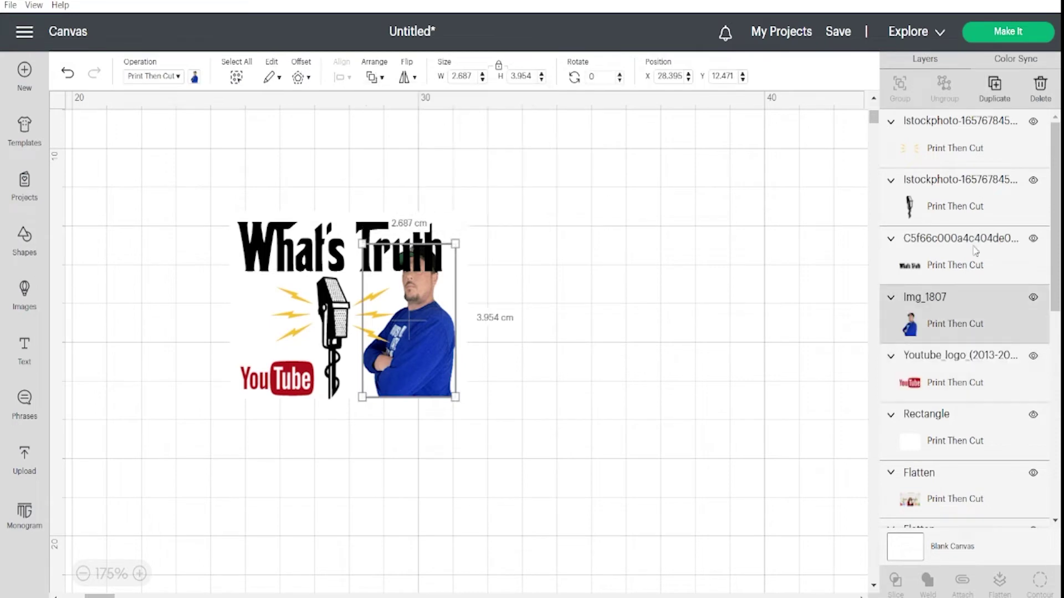
right_click(1014, 304)
left_click(924, 221)
left_click(653, 381)
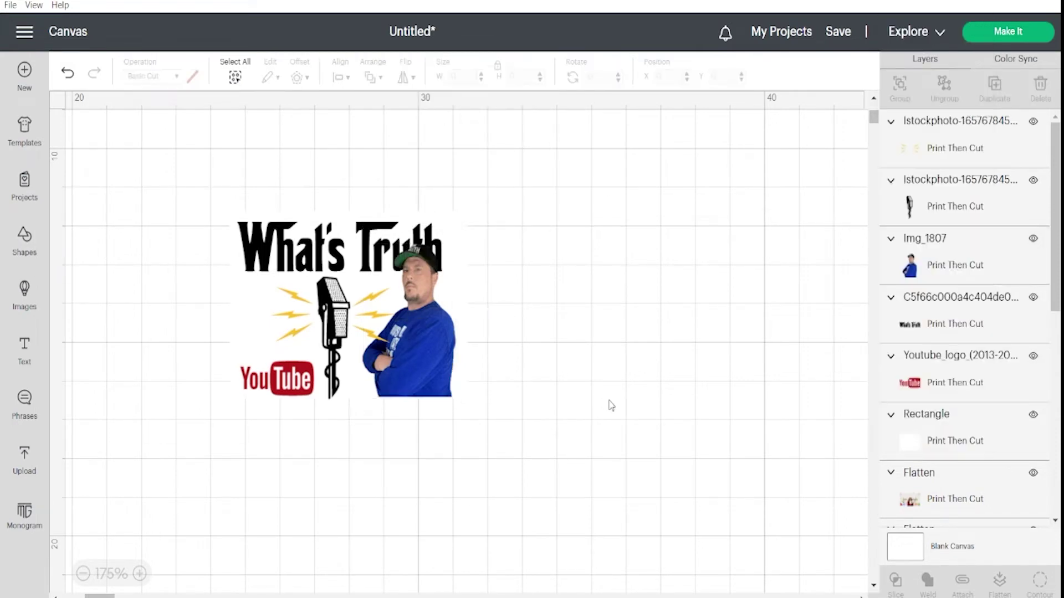
Shrink the man's photo to about 2.2 by 3.3 cm and delete the white rectangle behind the artwork
left_click(410, 356)
left_click_drag(451, 248, 440, 270)
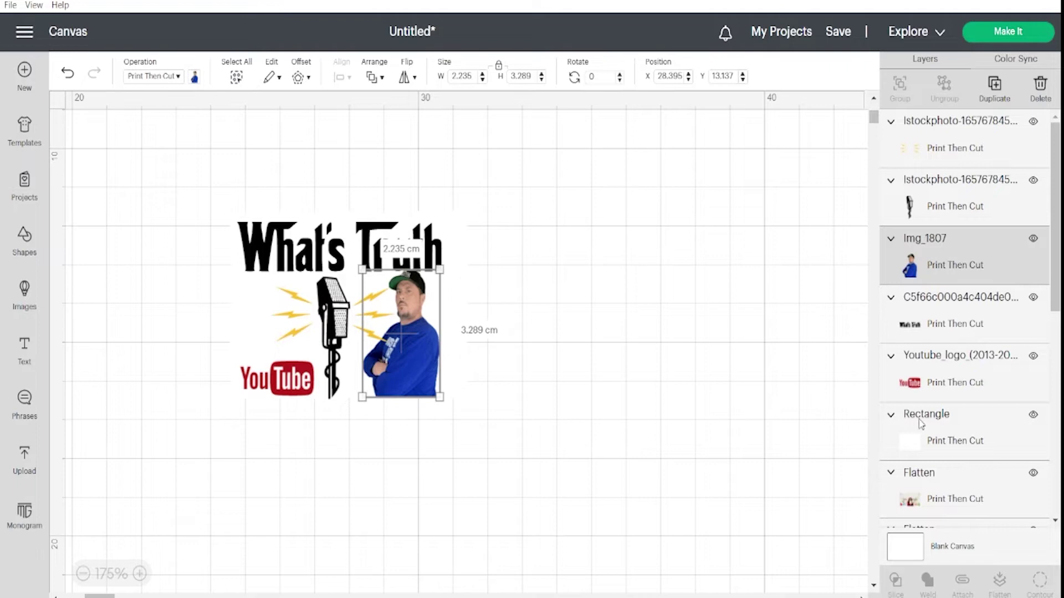
left_click(919, 422)
key("Delete")
Add a circle, centre it over the unflattened artwork and send it to the back
left_click(25, 239)
left_click(209, 344)
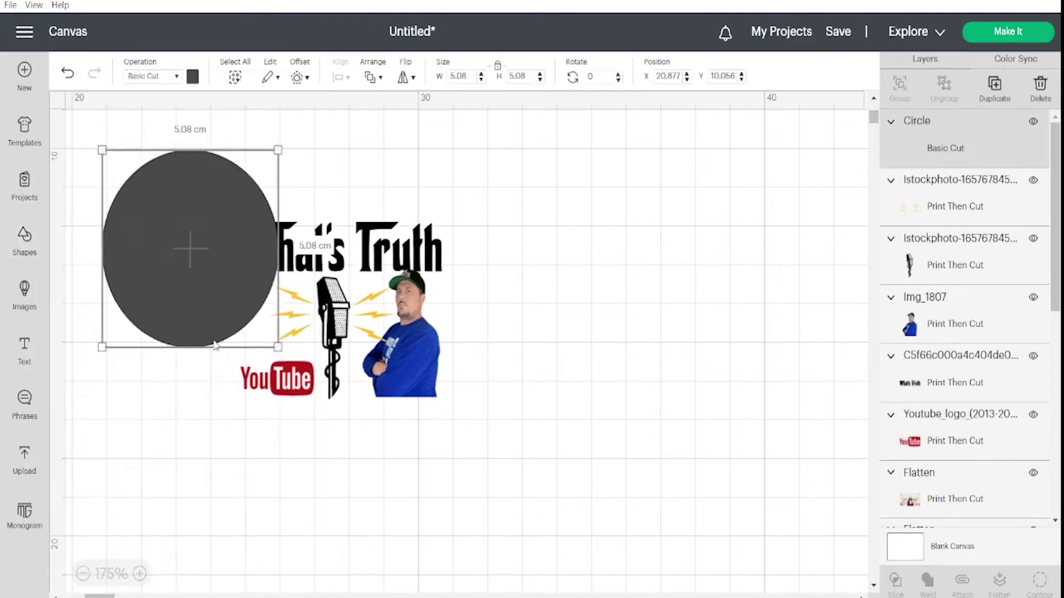
left_click_drag(205, 221, 359, 279)
left_click(373, 77)
left_click(399, 160)
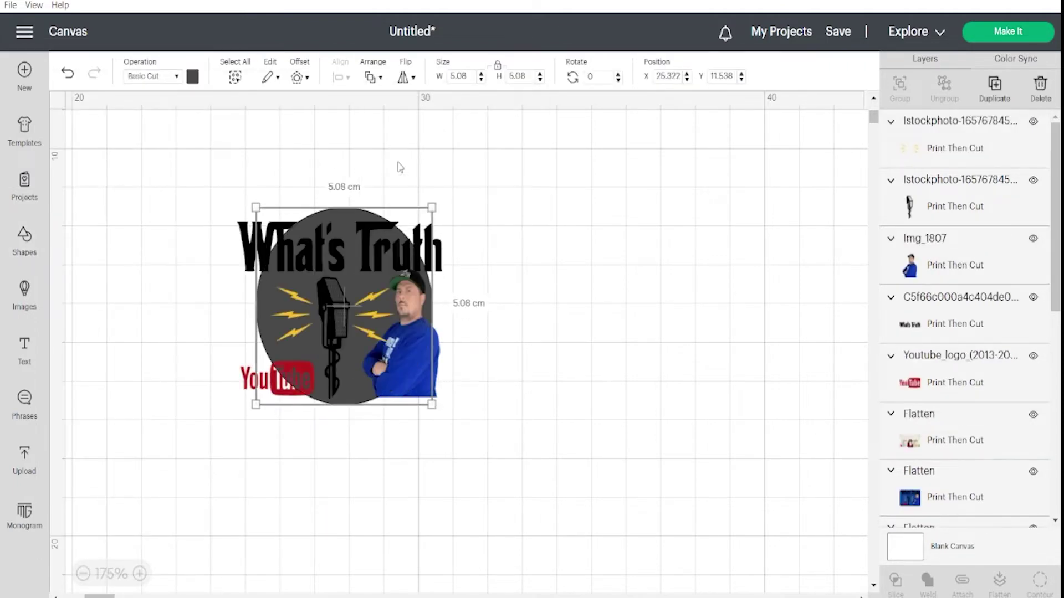
Shrink the What's Truth text to about 3.9 by 0.8 cm and position it inside the upper part of the circle
left_click(389, 249)
left_click_drag(442, 222, 390, 234)
left_click_drag(350, 245, 408, 246)
left_click_drag(359, 259, 368, 255)
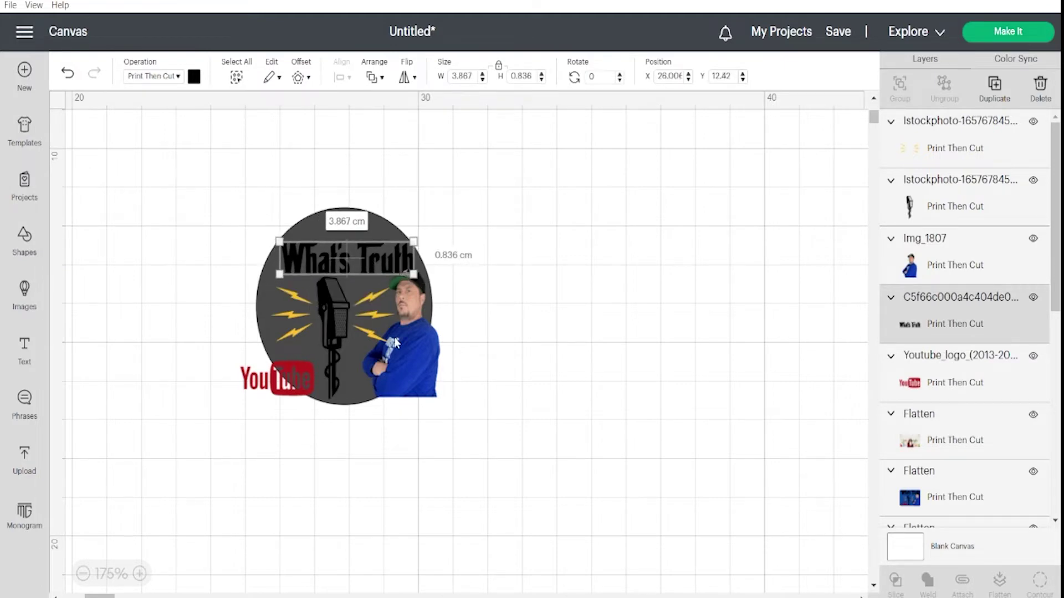
Shift the man left within the circle and arrange the microphone and smaller lightning bolts beside him near the bottom
left_click_drag(417, 346, 401, 348)
left_click(333, 335)
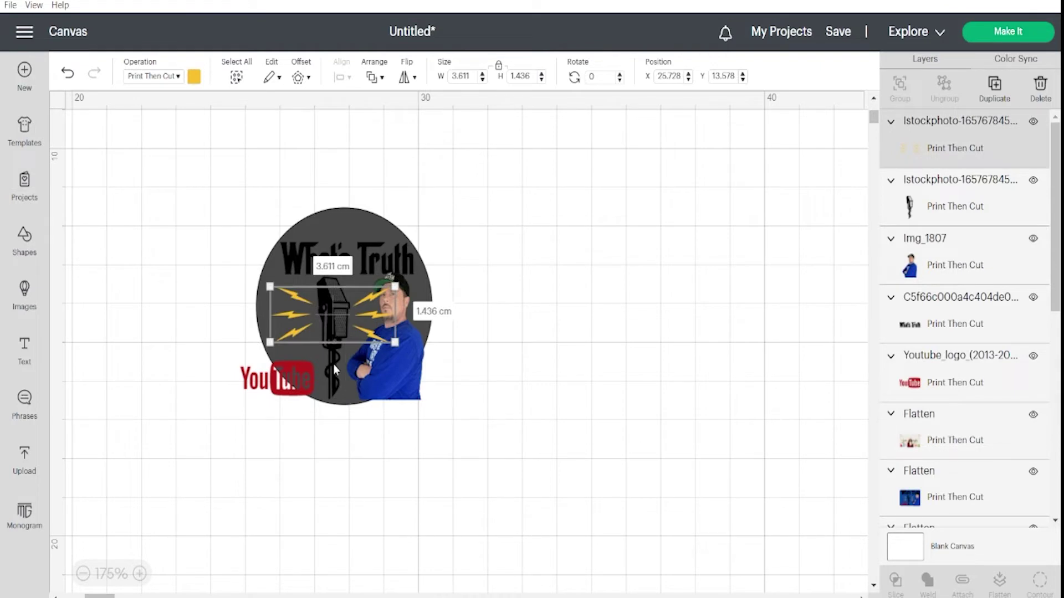
left_click(892, 200, "shift")
left_click_drag(269, 274, 299, 300)
left_click_drag(350, 329, 346, 334)
Shrink the YouTube logo to about 1.6 by 0.7 cm and place it just below the word What's
left_click_drag(264, 385, 301, 375)
left_click_drag(350, 350, 327, 308)
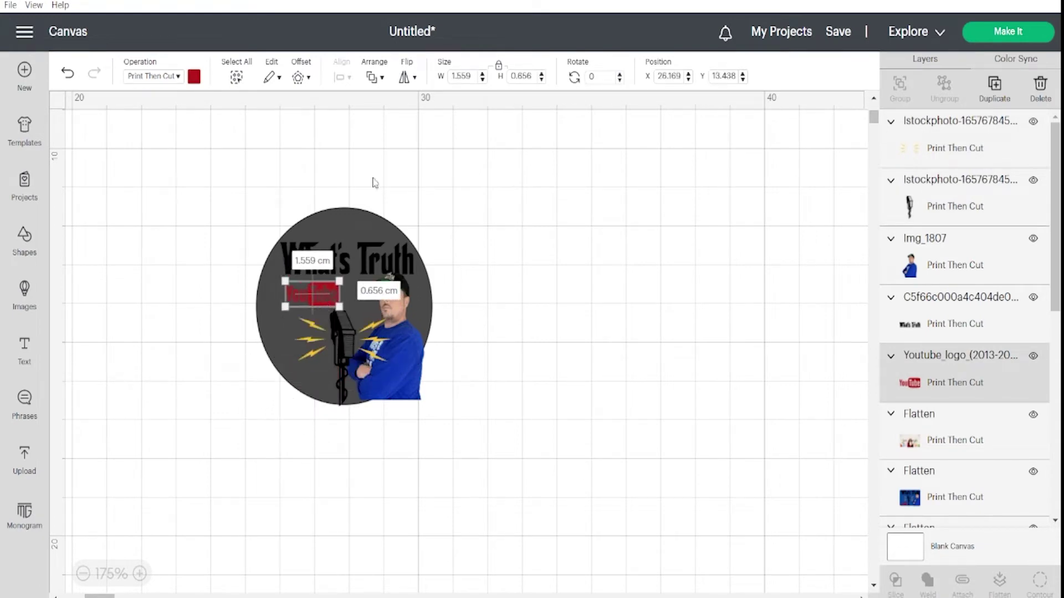
left_click(431, 203)
Colour the circle behind the artwork dark blue
left_click(923, 259)
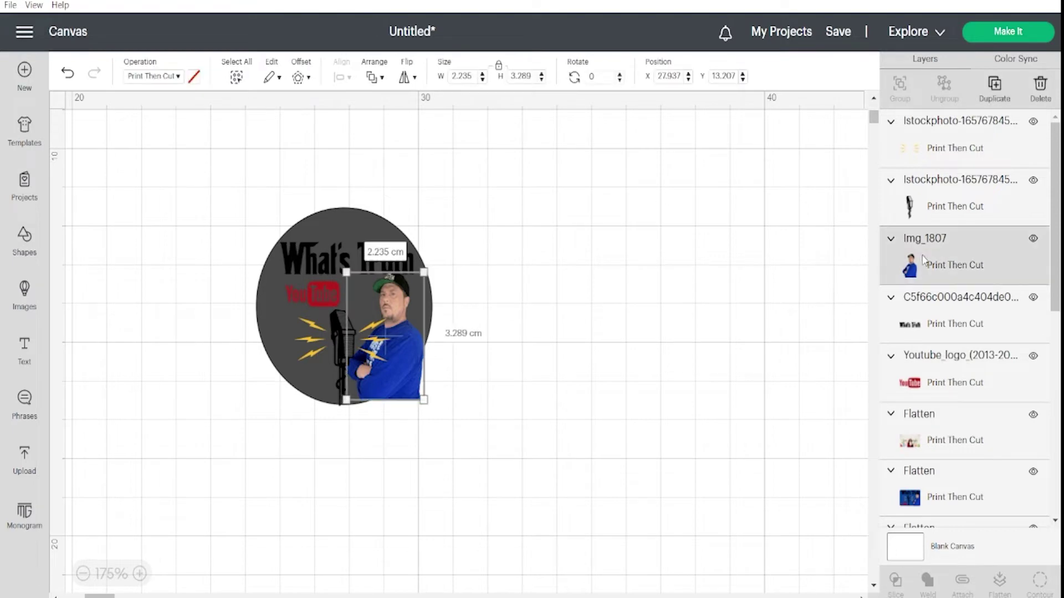
left_click(344, 210)
left_click(192, 78)
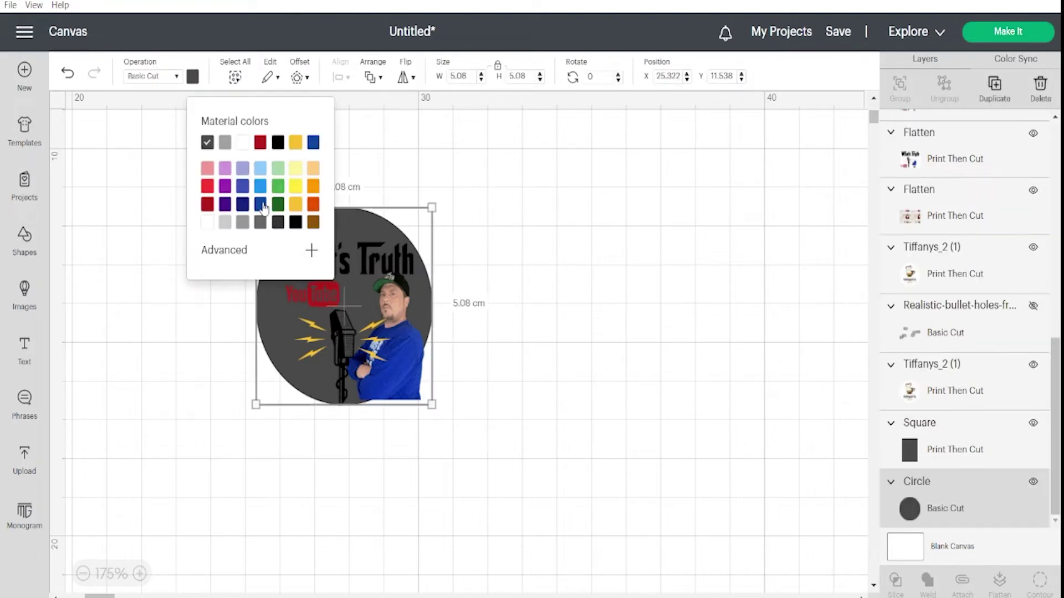
left_click(305, 142)
left_click(514, 360)
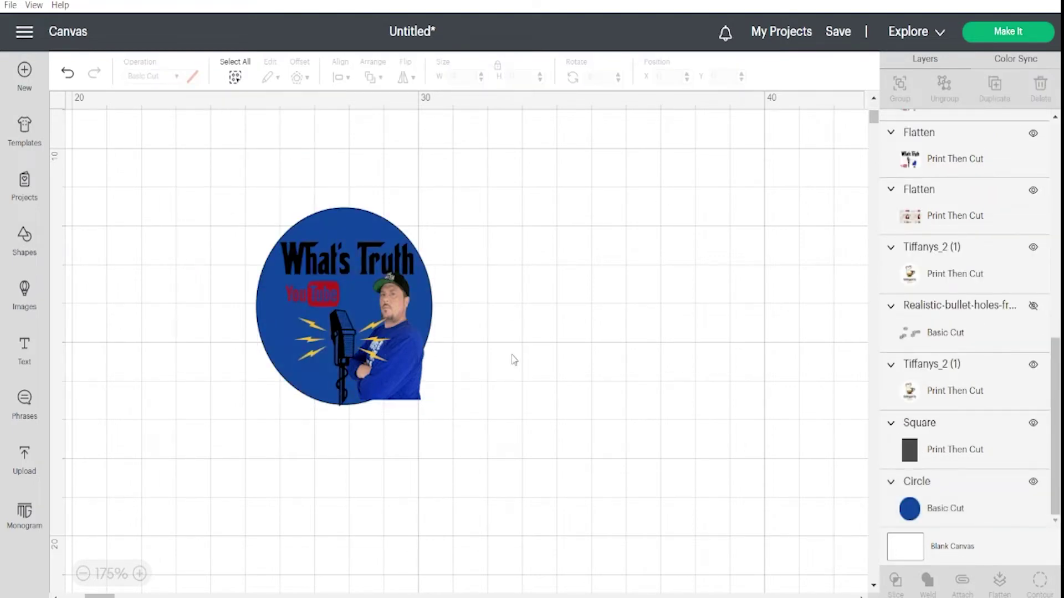
Duplicate the blue circle and place the copy on the empty canvas to the right of the artwork
left_click(399, 383)
right_click(272, 341)
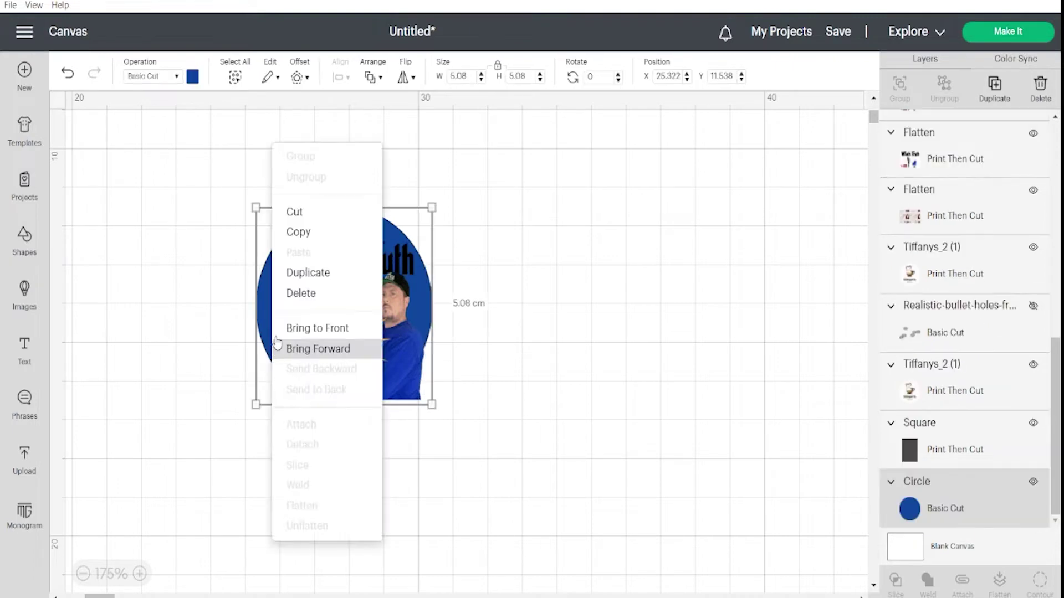
left_click(308, 270)
left_click_drag(215, 277, 606, 304)
Slice the man's photo with the blue circle behind him
left_click(935, 320)
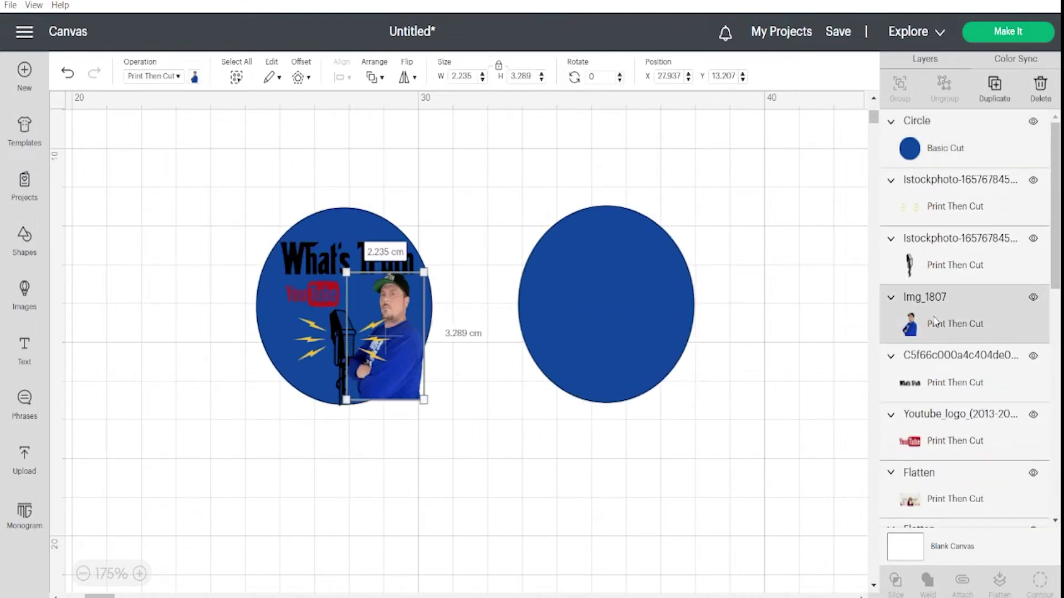
left_click(390, 259)
left_click_drag(1056, 424, 987, 250)
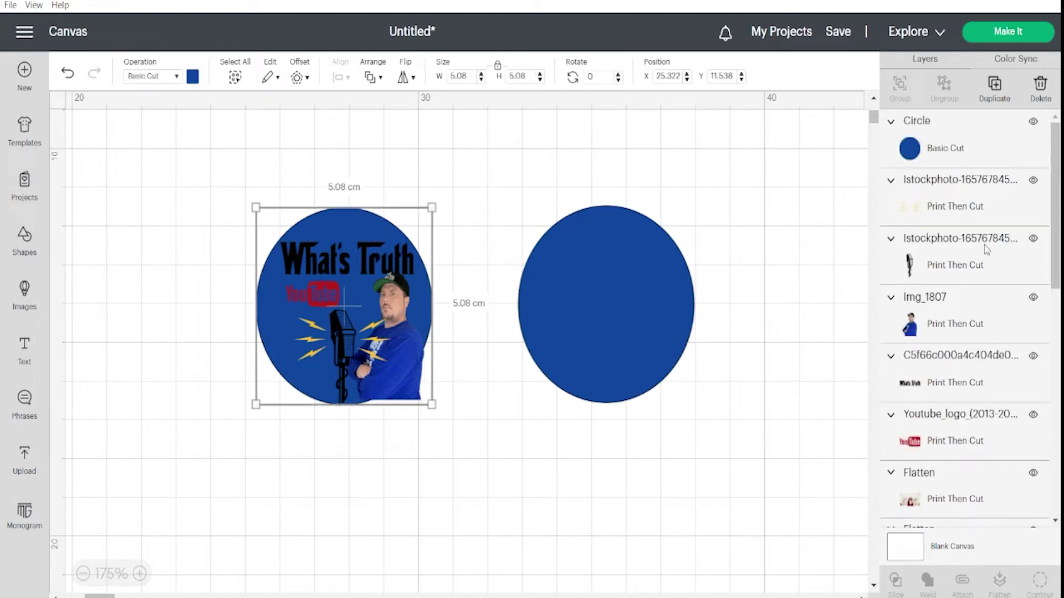
left_click(929, 317, "shift")
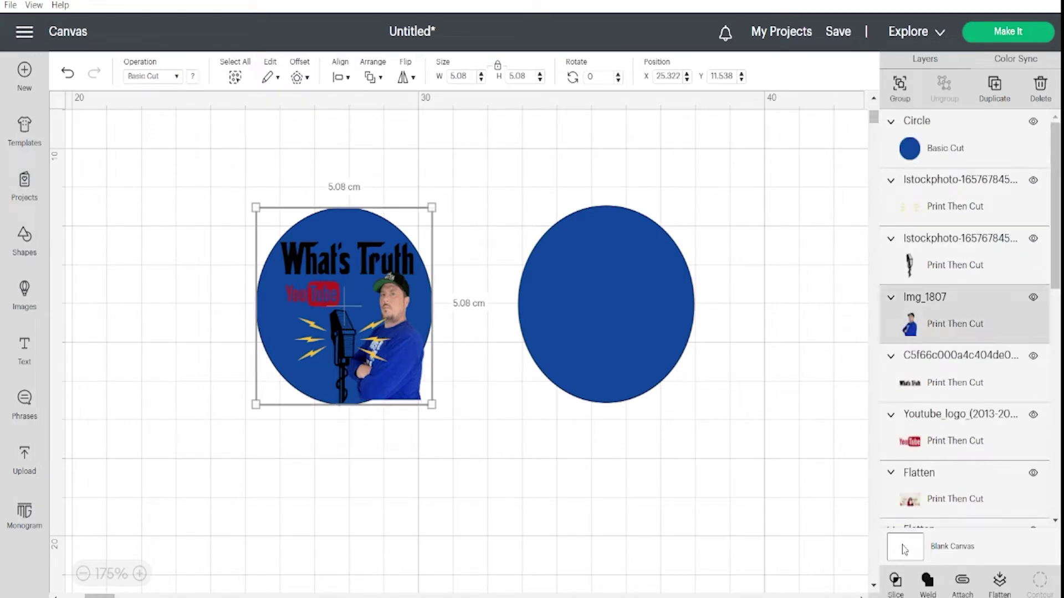
left_click(894, 582)
Delete the sliced remnant of the man's photo outside the circle and the blue circle piece with the man-shaped cutout
left_click(992, 138)
left_click(1040, 84)
left_click(936, 200)
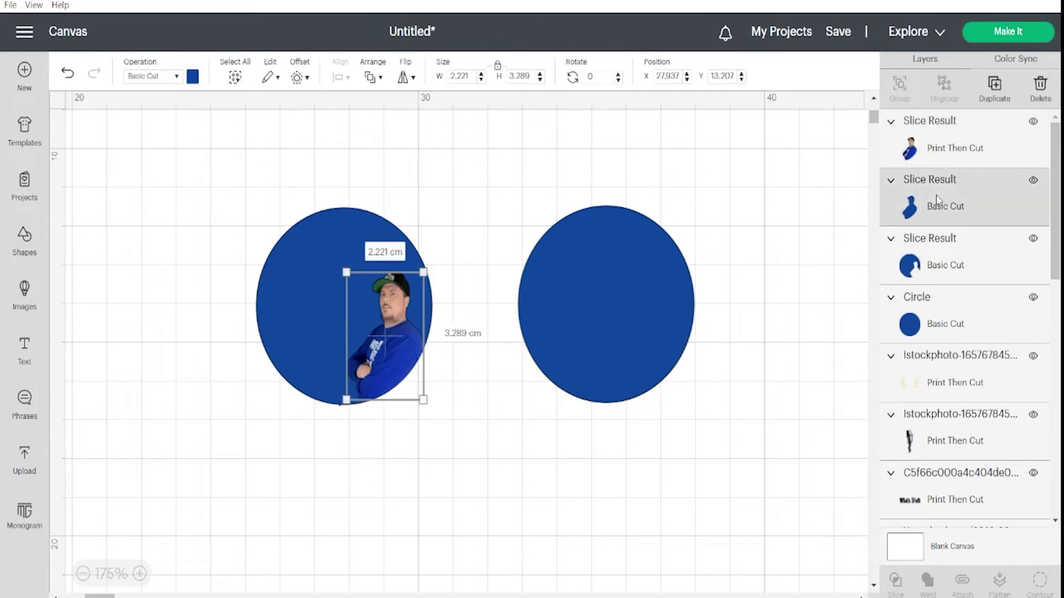
left_click(898, 266)
left_click(1040, 86)
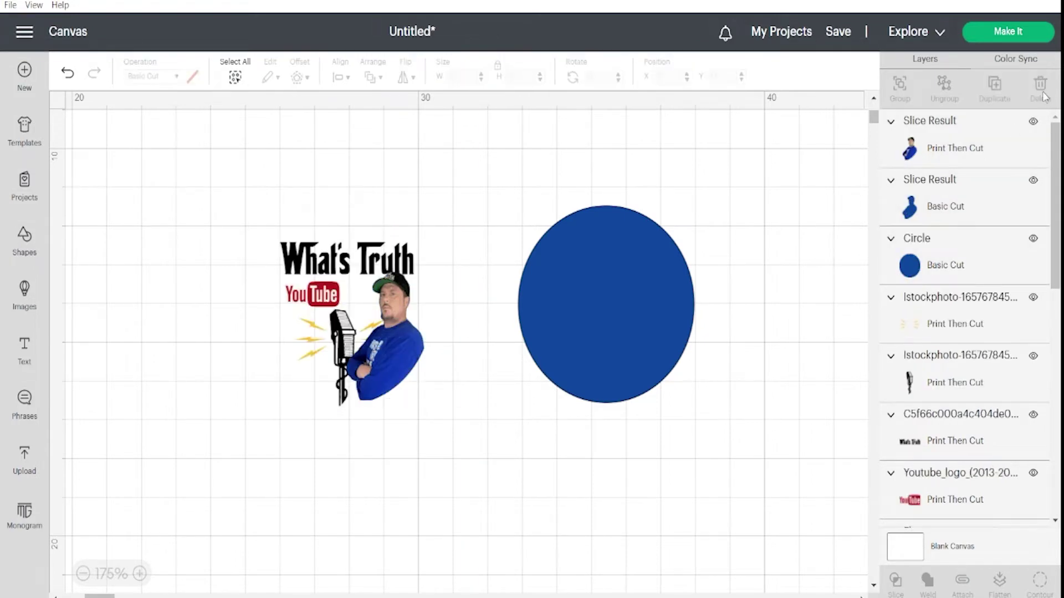
Delete the leftover blue slice piece surrounding the man's photo
left_click(897, 222)
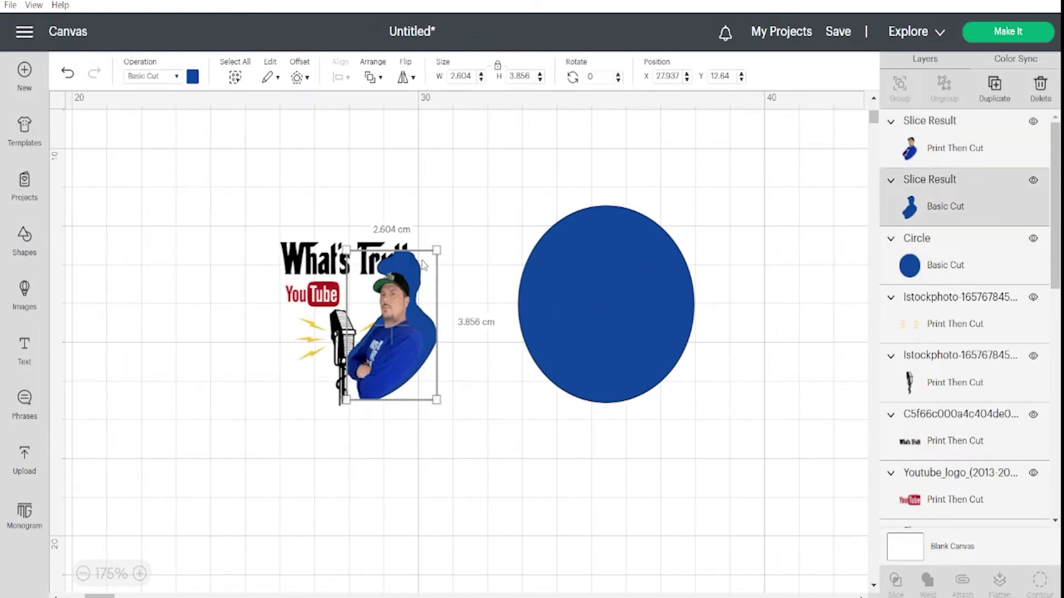
left_click_drag(424, 280, 795, 288)
key("Delete")
Reorder the blue circle beneath all the artwork layers and place it behind the What's Truth artwork
left_click_drag(535, 304, 516, 364)
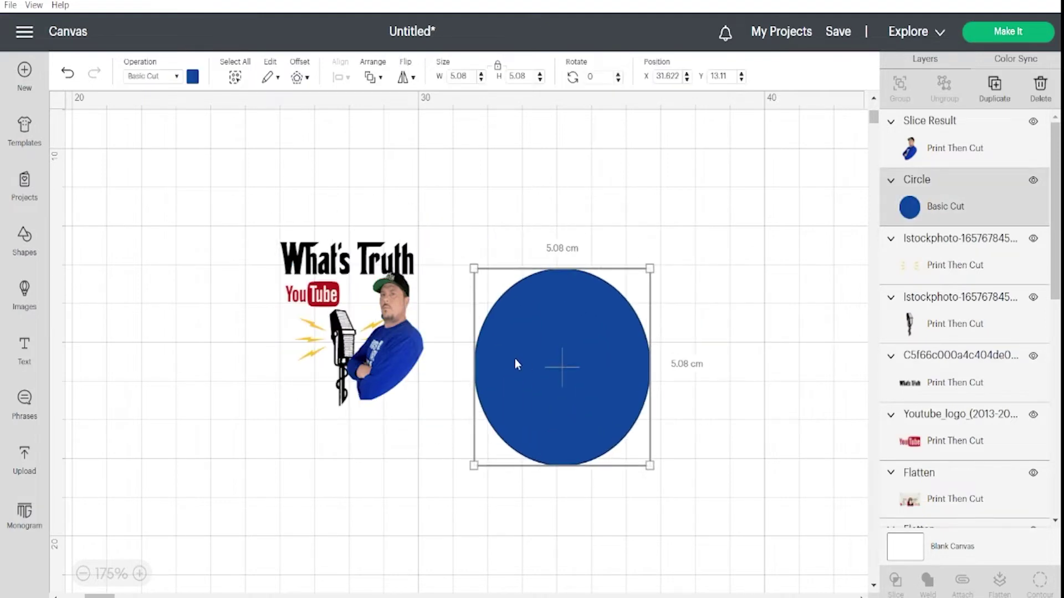
right_click(938, 358)
left_click_drag(915, 203, 922, 415)
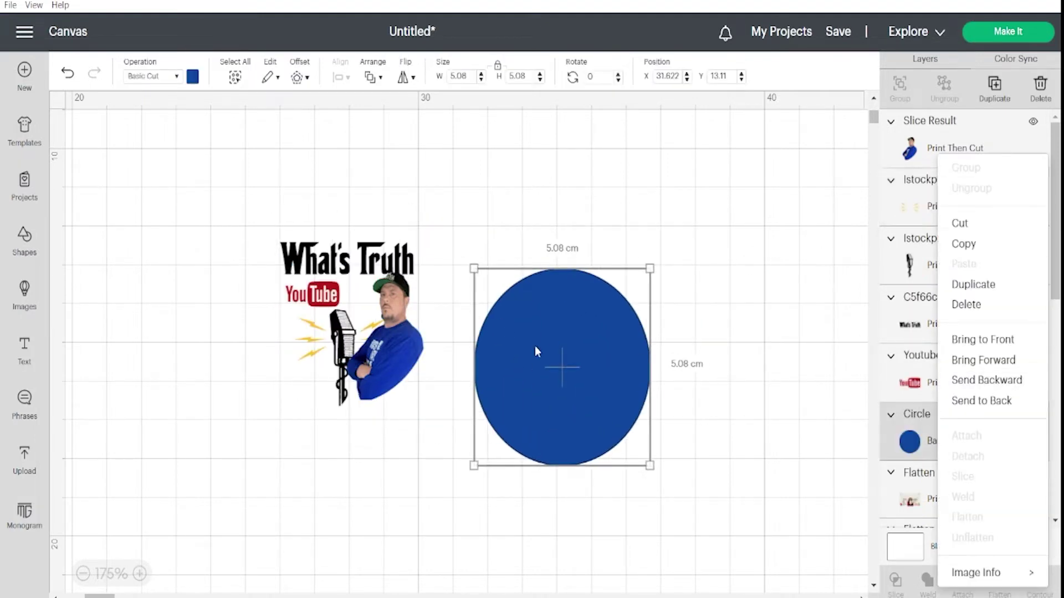
left_click_drag(534, 347, 319, 299)
left_click(534, 348)
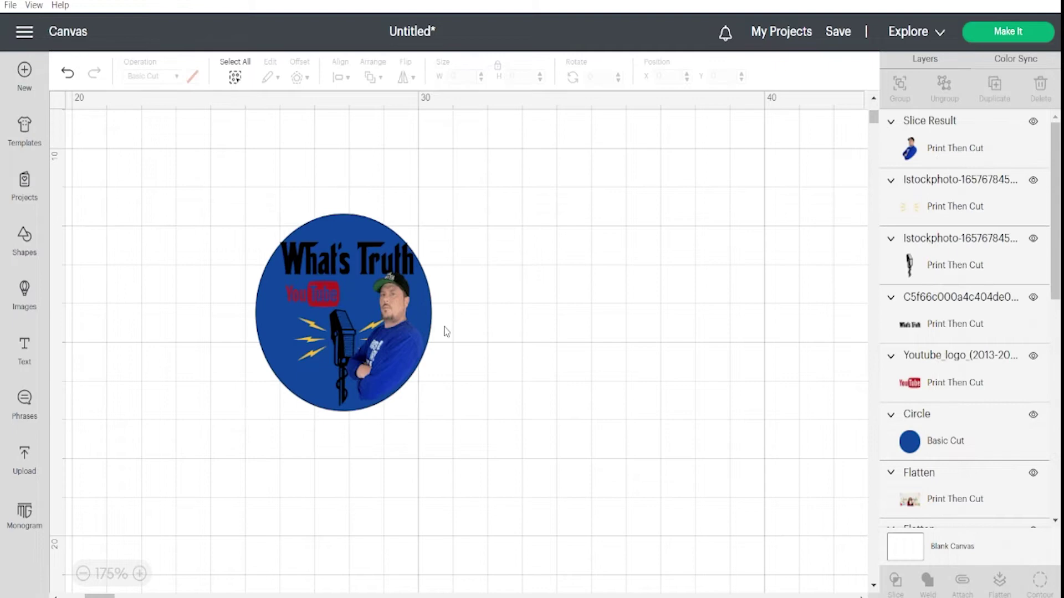
Bring the lightning bolts to the front and move the microphone layer above the man's photo
left_click_drag(981, 217, 978, 145)
left_click(924, 263)
right_click(923, 262)
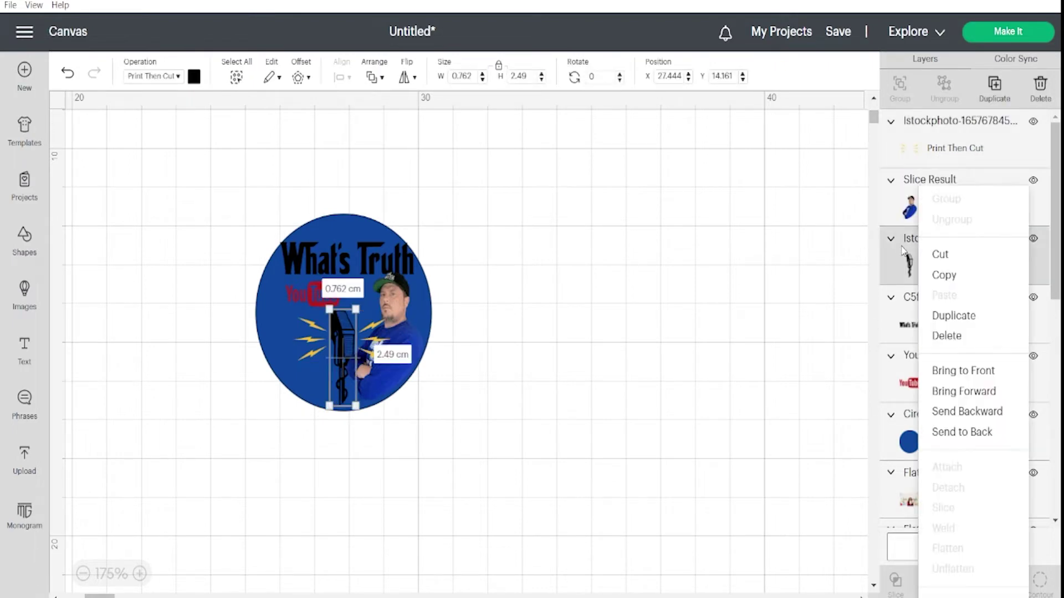
left_click_drag(902, 250, 915, 212)
left_click(687, 337)
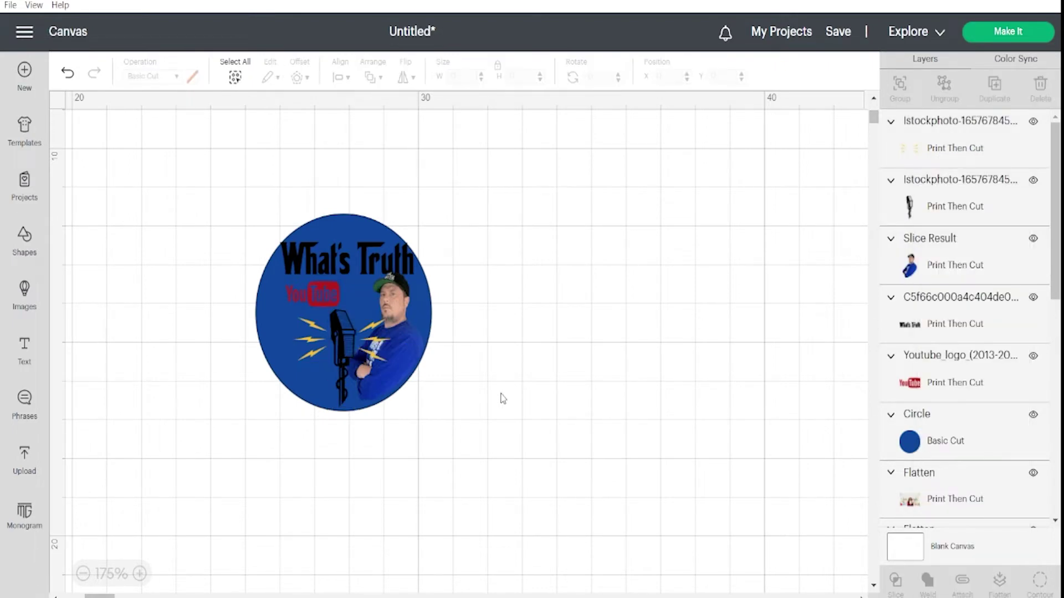
Nudge the What's Truth title down slightly and flatten the blue circle with all its artwork into one printable sticker
left_click(342, 260)
left_click(519, 196)
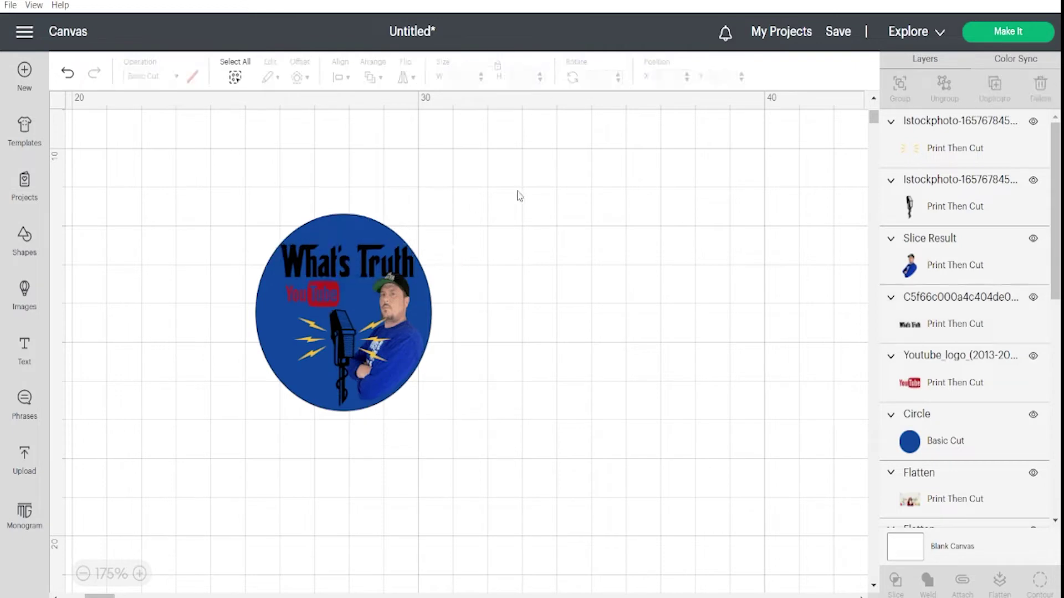
left_click_drag(467, 438, 316, 324)
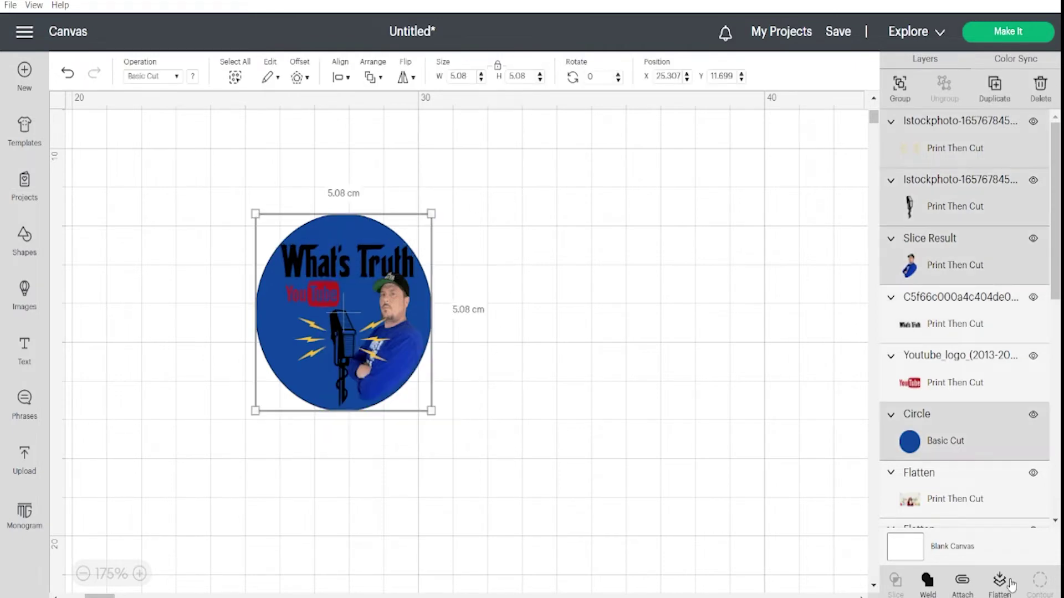
left_click(1000, 582)
left_click(68, 73)
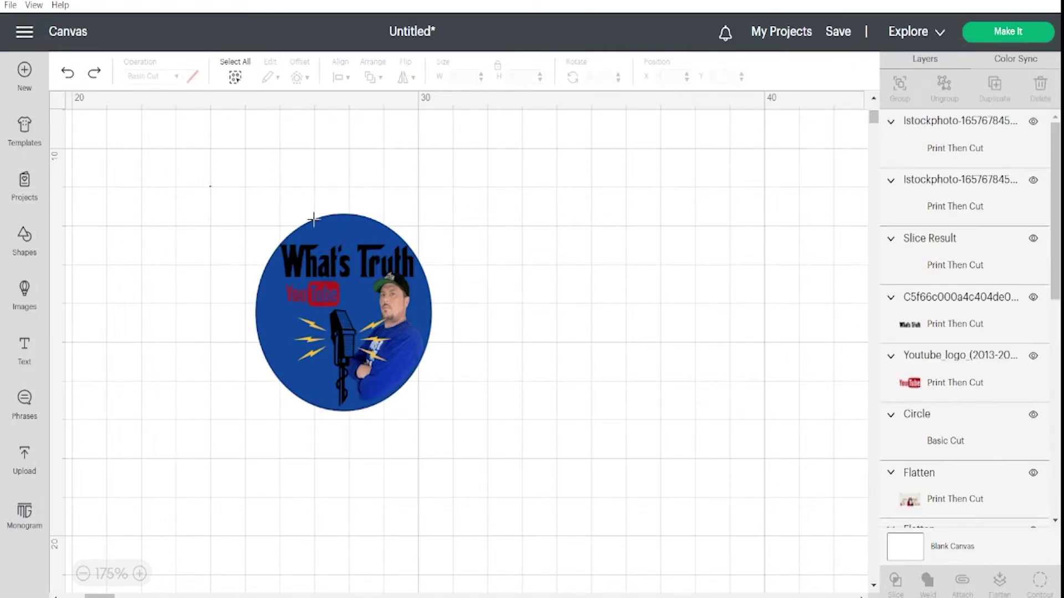
left_click(1000, 587)
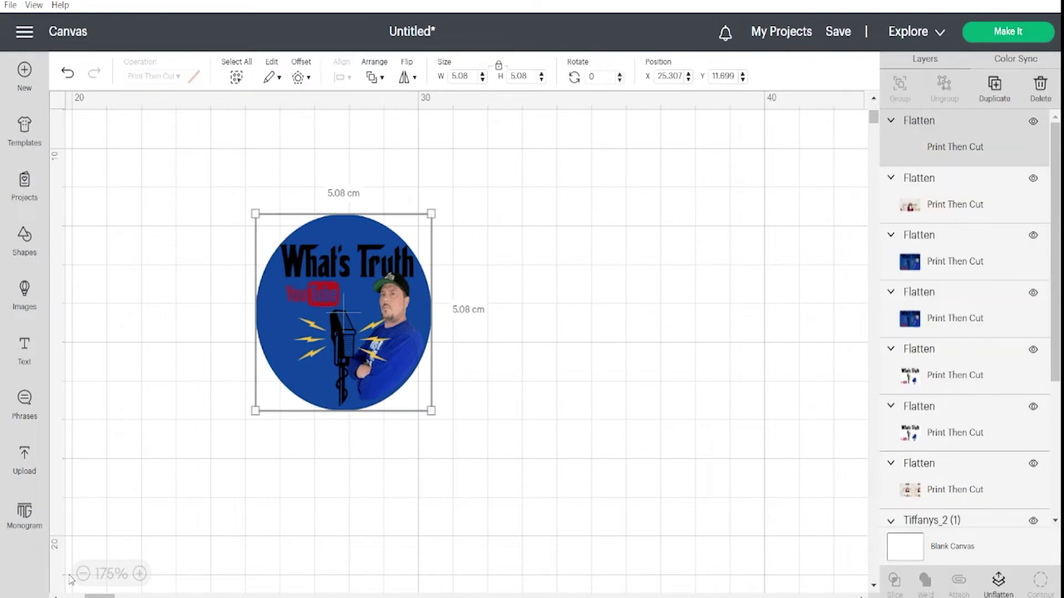
Resize the round What's Truth sticker to 3 cm and place it on the dark sheet below the first coffee logo
scroll(420, 349, "down", 4)
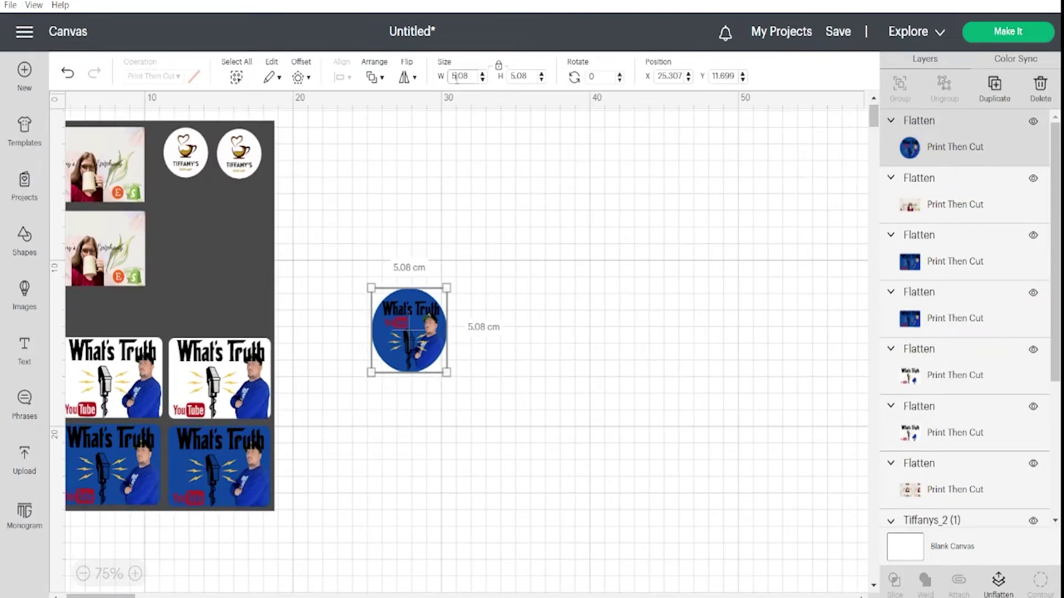
left_click(456, 77)
type("3")
key("Return")
left_click_drag(402, 325, 187, 225)
Duplicate the round What's Truth sticker and place the copy beside it, below the second coffee logo
right_click(187, 225)
left_click(209, 142)
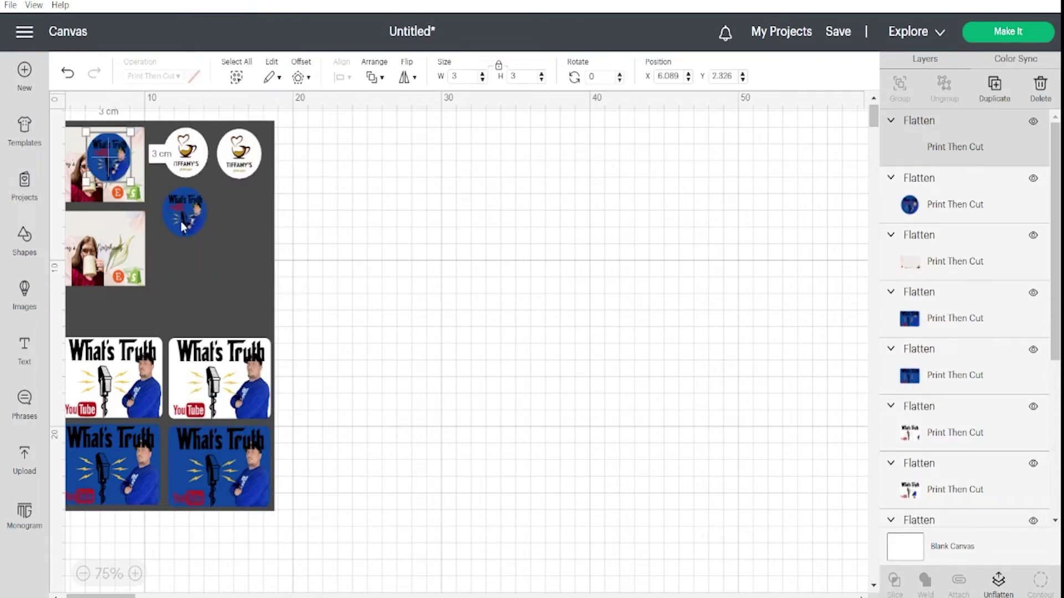
left_click_drag(105, 167, 240, 216)
left_click_drag(80, 596, 74, 594)
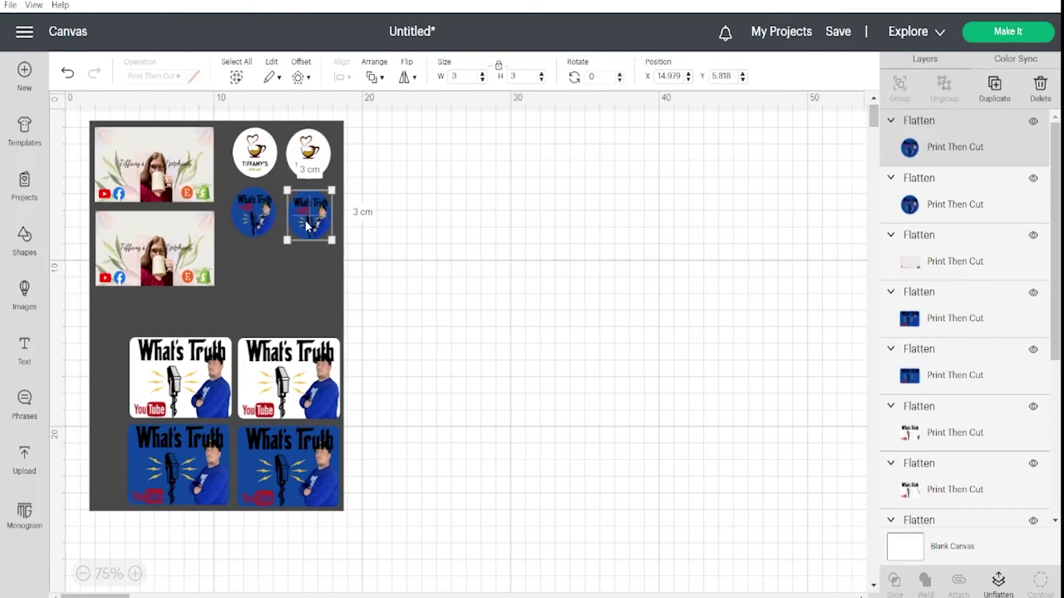
Shift the two white and two blue rectangular What's Truth stickers slightly left on the sheet
left_click_drag(151, 401, 132, 400)
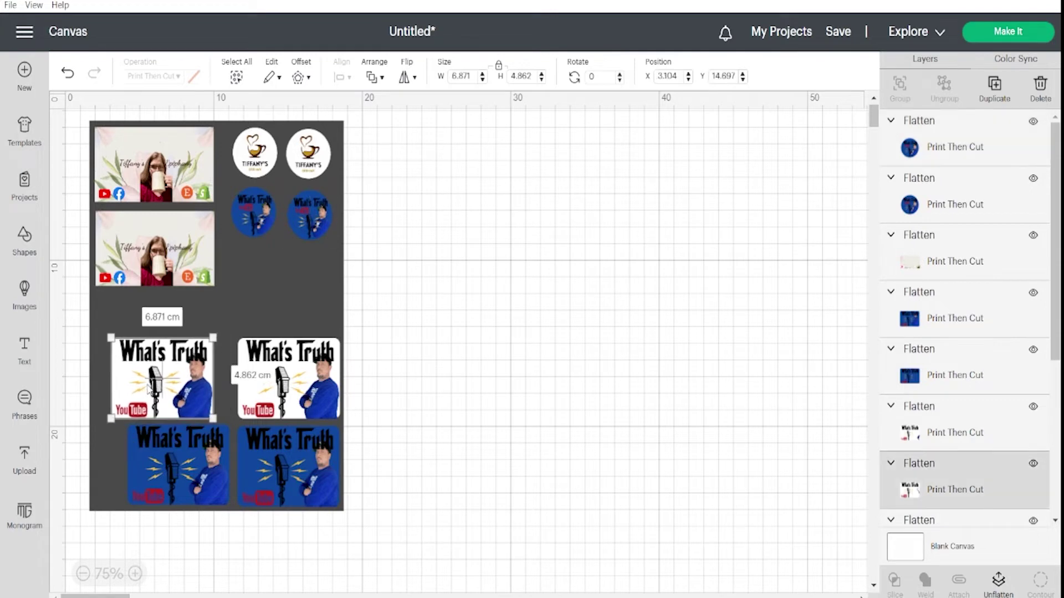
left_click_drag(164, 451, 144, 450)
left_click_drag(268, 384, 260, 383)
left_click_drag(273, 454, 264, 456)
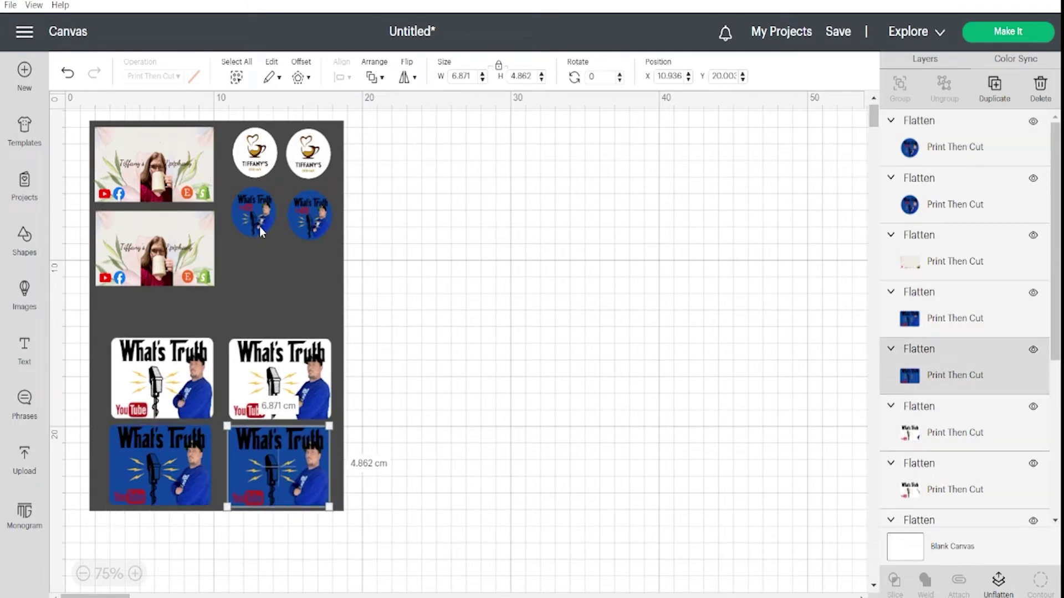
Try the left round sticker in the gap beneath the second banner, then return it below the first coffee logo
left_click_drag(259, 226, 147, 326)
left_click(154, 236)
left_click_drag(154, 236, 153, 232)
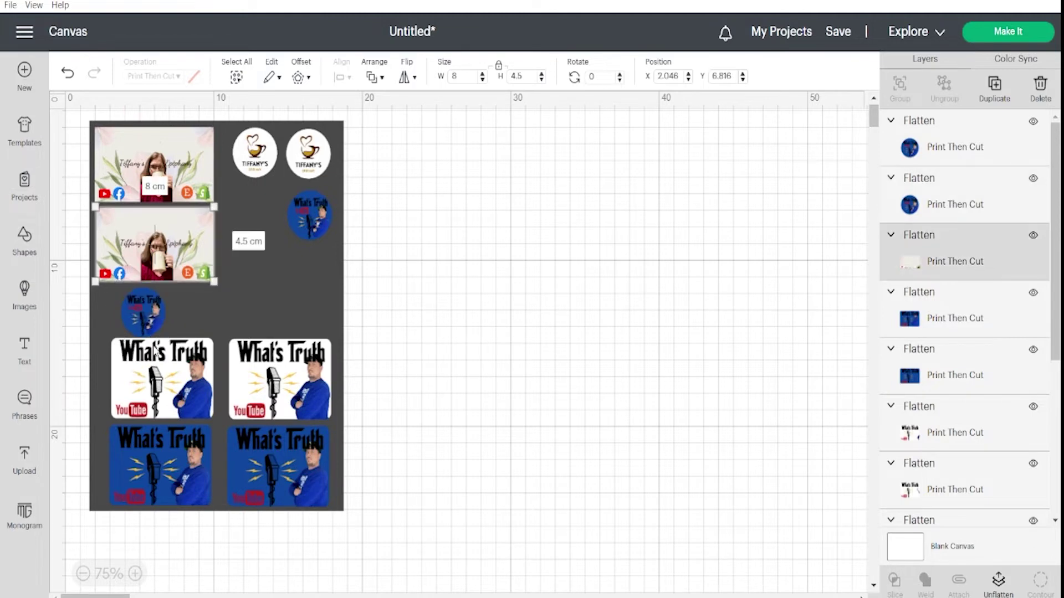
left_click_drag(140, 308, 131, 307)
left_click_drag(136, 377, 136, 379)
left_click(224, 299)
left_click(131, 306)
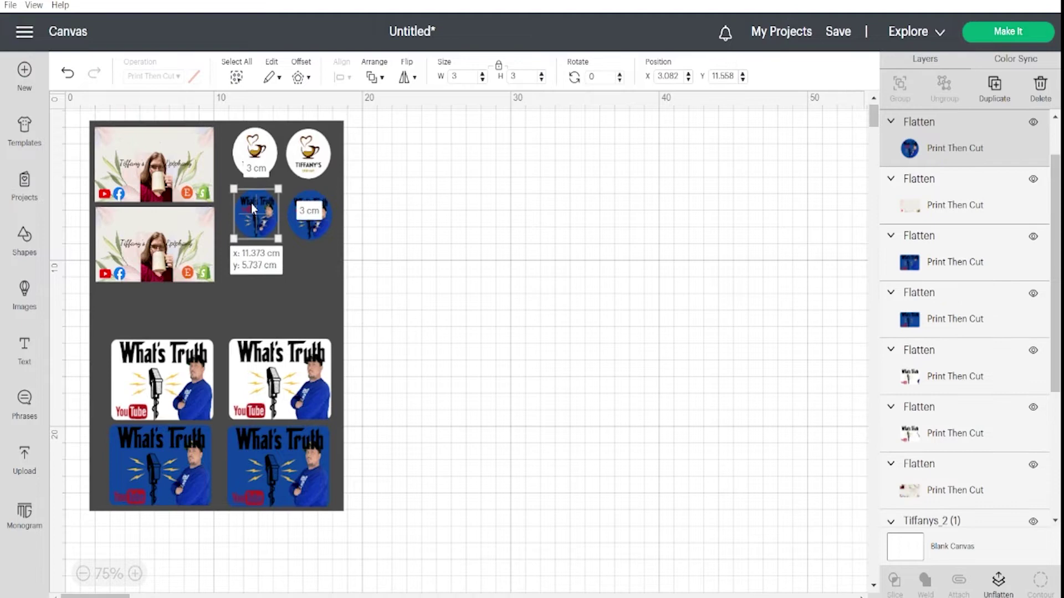
Duplicate the round What's Truth sticker twice and place the copies side by side beneath the existing round pair
right_click(251, 204)
left_click(269, 335)
left_click_drag(114, 169, 260, 282)
right_click(257, 286)
left_click(276, 230)
left_click_drag(146, 190, 319, 295)
Space out the round stickers, coffee logos and two banners more evenly across the upper part of the sheet
left_click_drag(256, 274, 258, 288)
left_click_drag(255, 204, 297, 229)
left_click_drag(312, 159, 261, 178)
left_click_drag(160, 215, 162, 238)
left_click_drag(186, 145, 192, 160)
left_click(574, 237)
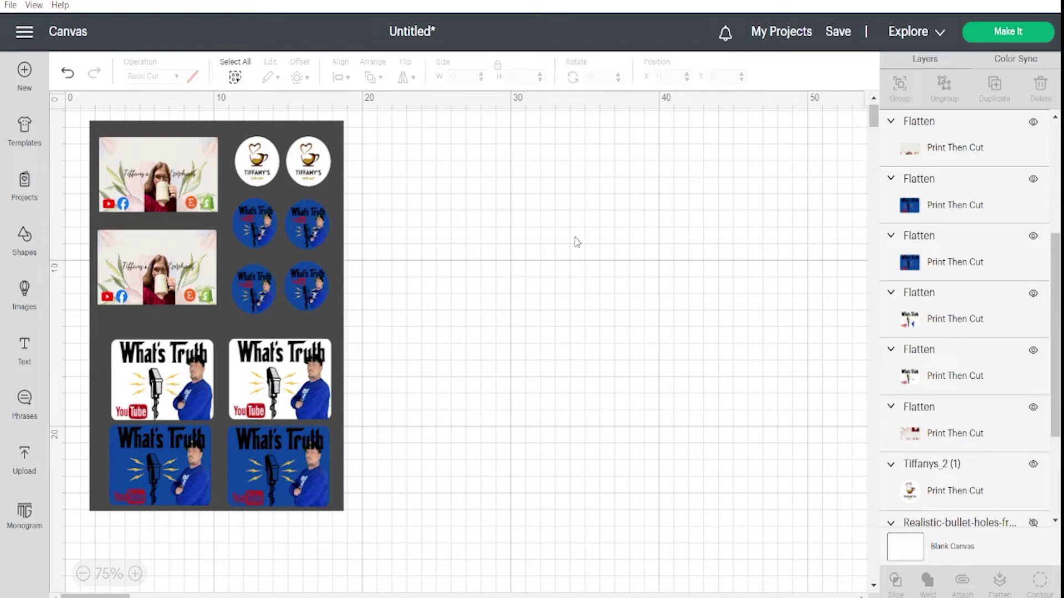
Move the two white What's Truth stickers up slightly to widen the gap above the blue ones
left_click_drag(286, 372, 277, 366)
left_click_drag(183, 374, 184, 364)
left_click(508, 407)
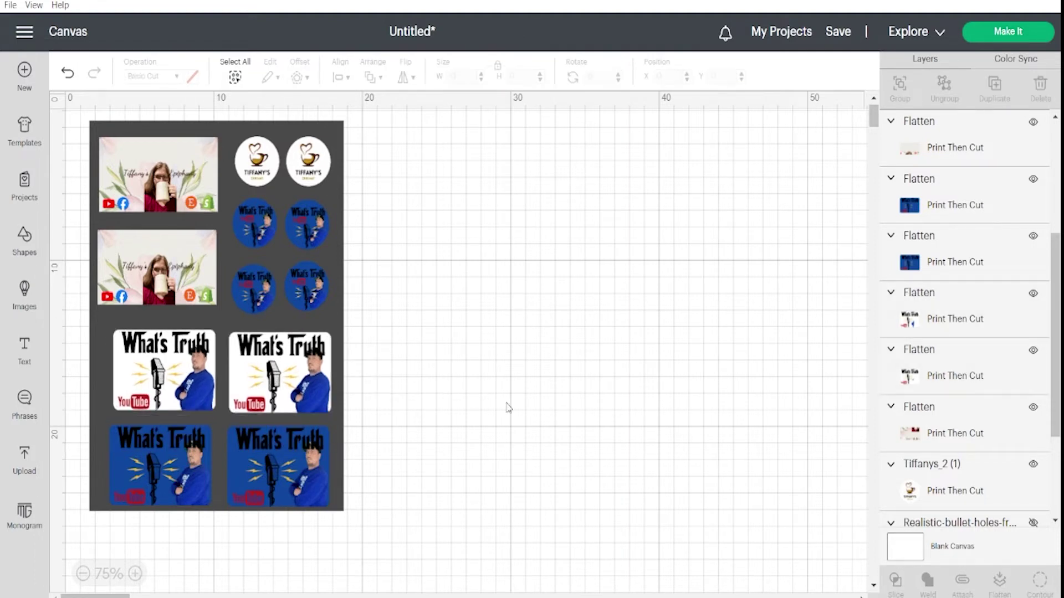
Attach the dark rectangle and all its stickers together, duplicate the sheet and place the copy to the right of the original
left_click_drag(450, 502, 82, 118)
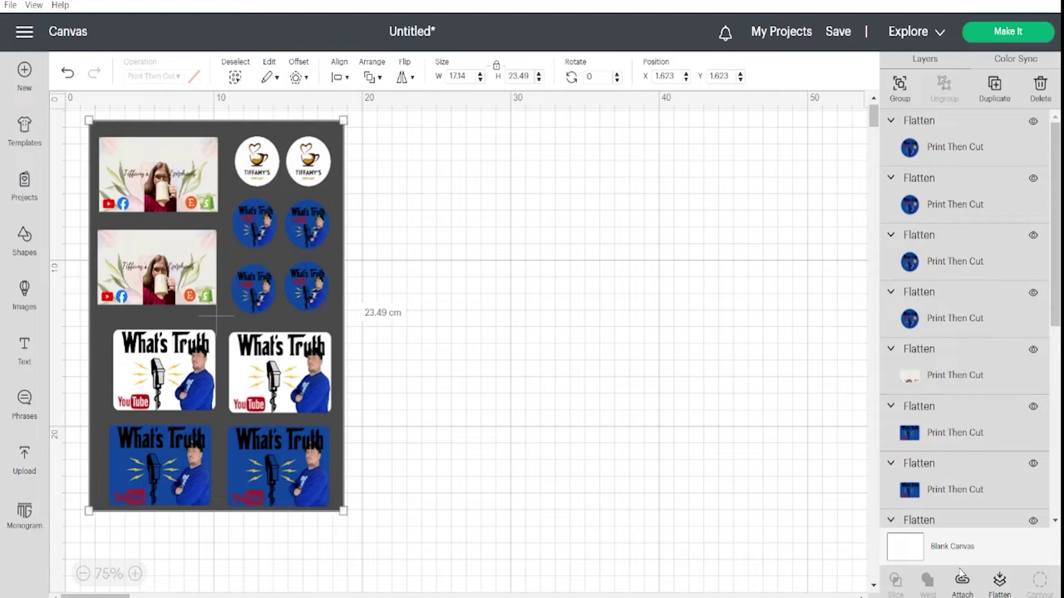
left_click(964, 590)
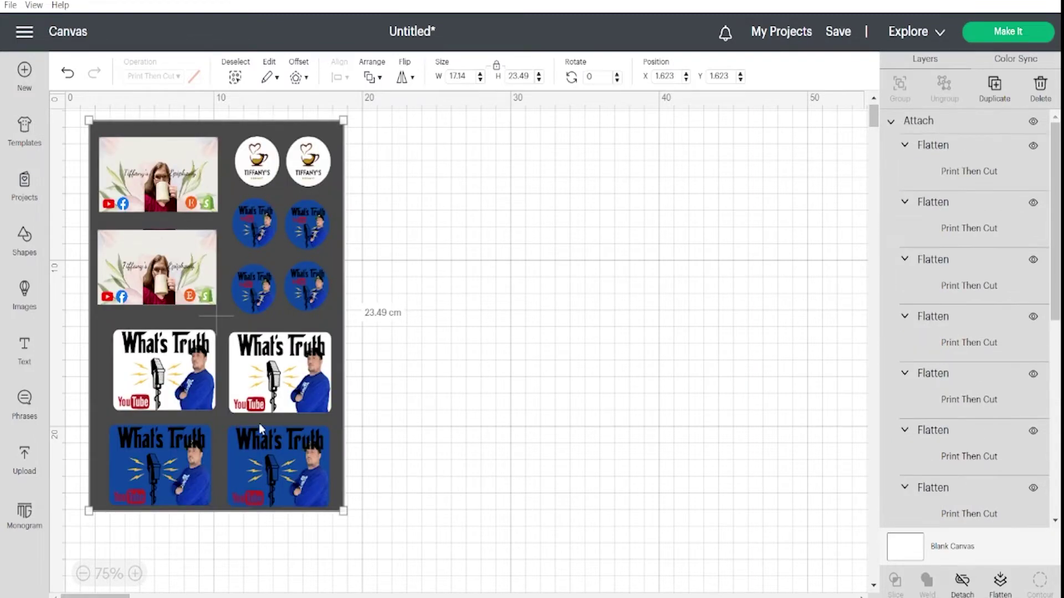
right_click(210, 350)
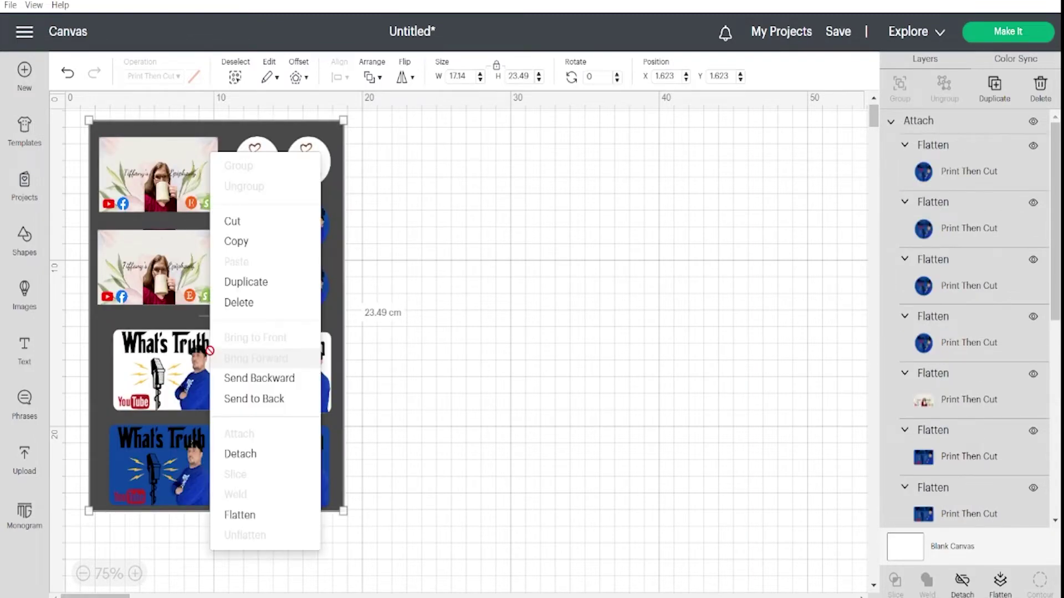
left_click(259, 282)
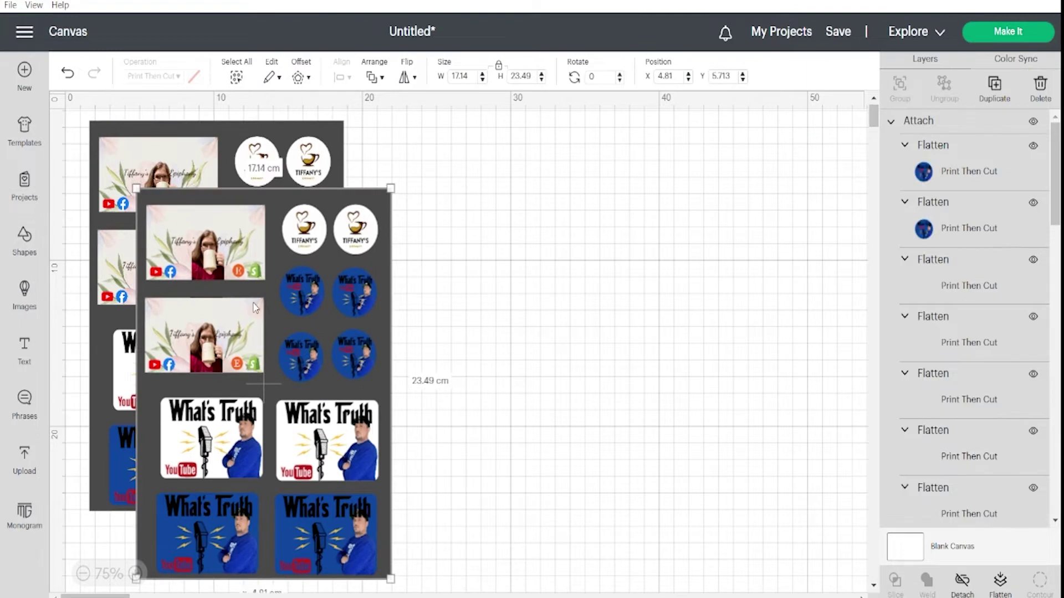
left_click_drag(258, 307, 505, 238)
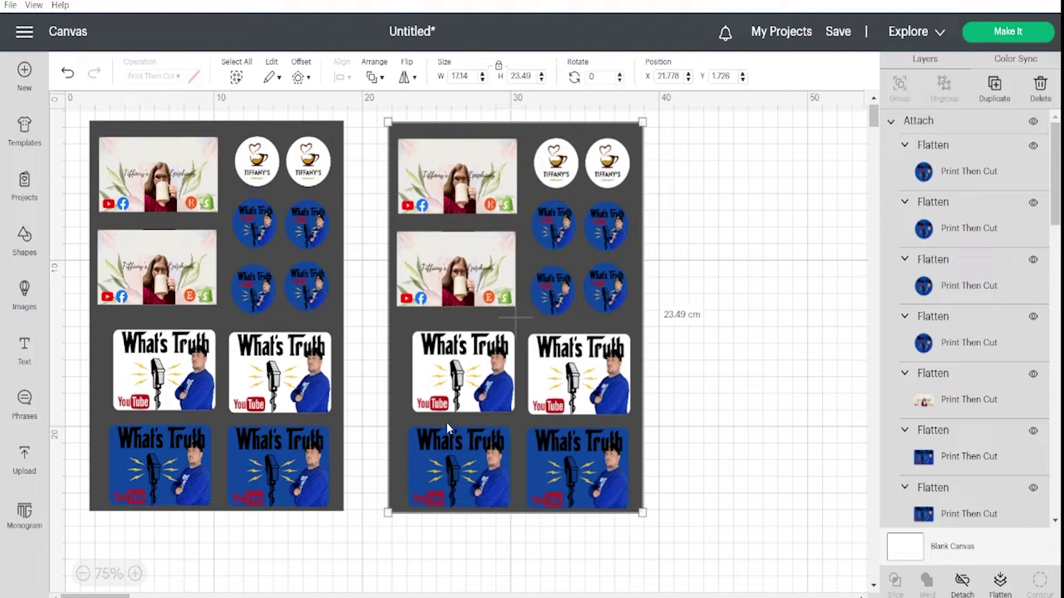
Detach the original left sheet and colour its background rectangle white
left_click(301, 335)
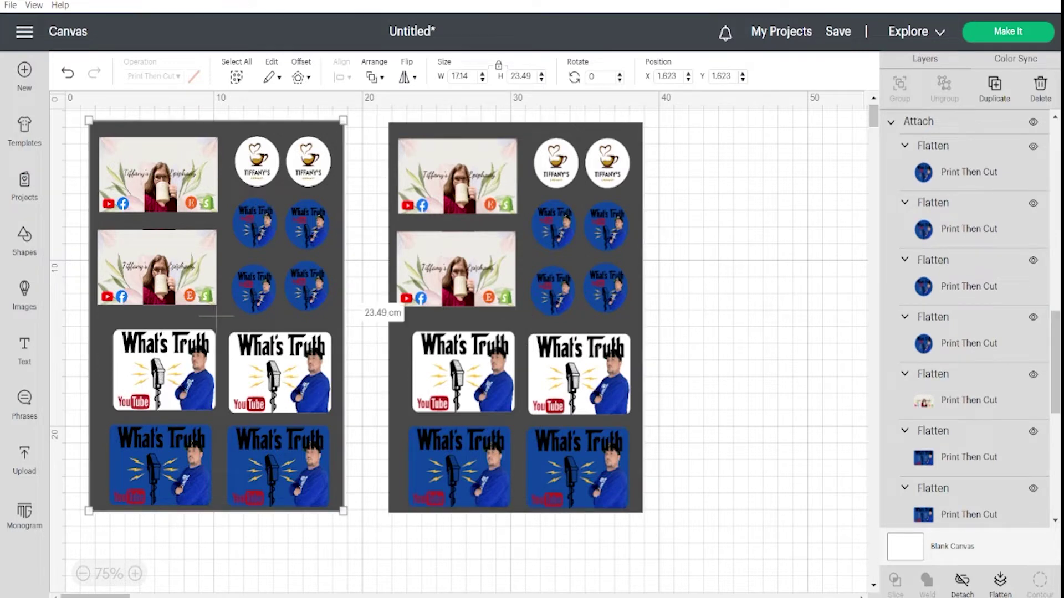
left_click(962, 581)
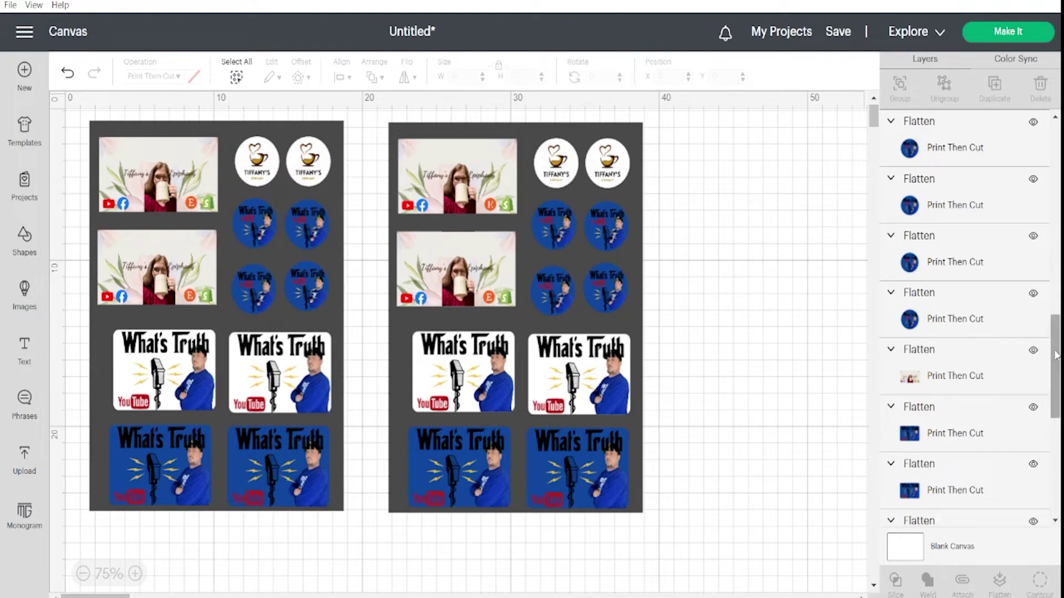
scroll(1044, 346, "down", 5)
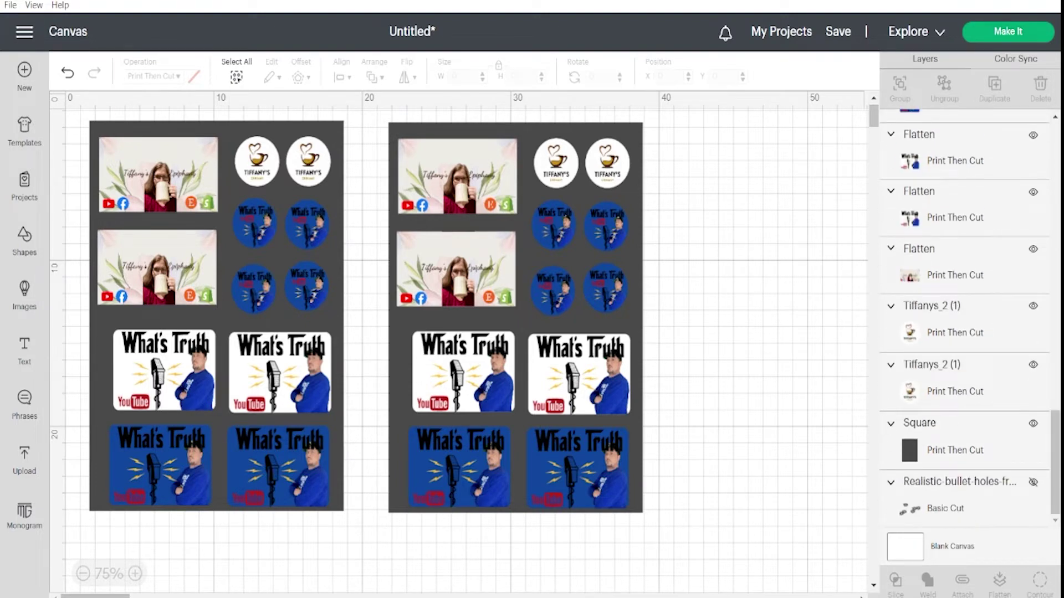
left_click(998, 452)
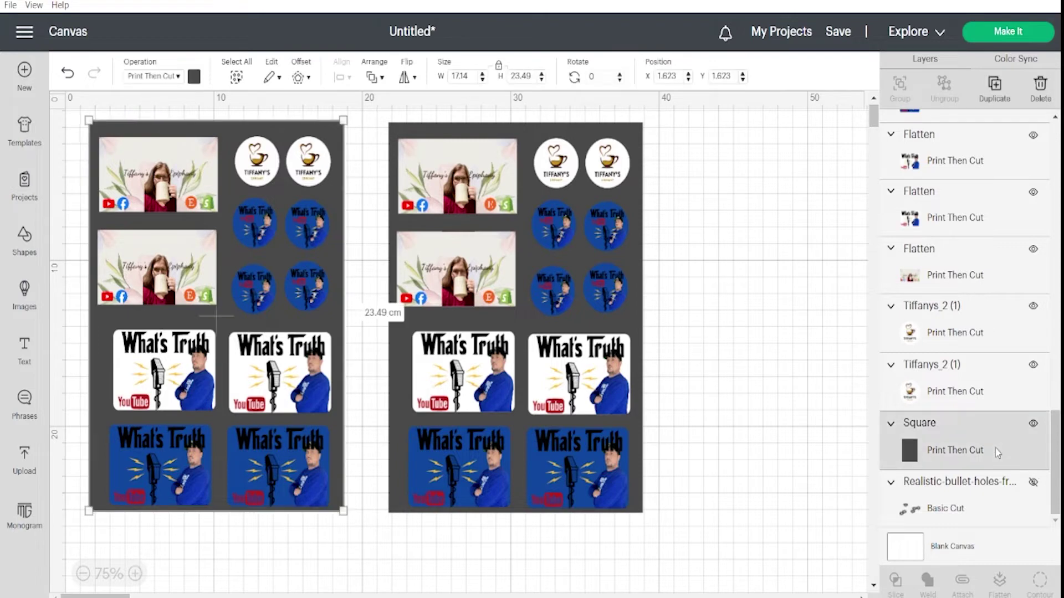
left_click(194, 77)
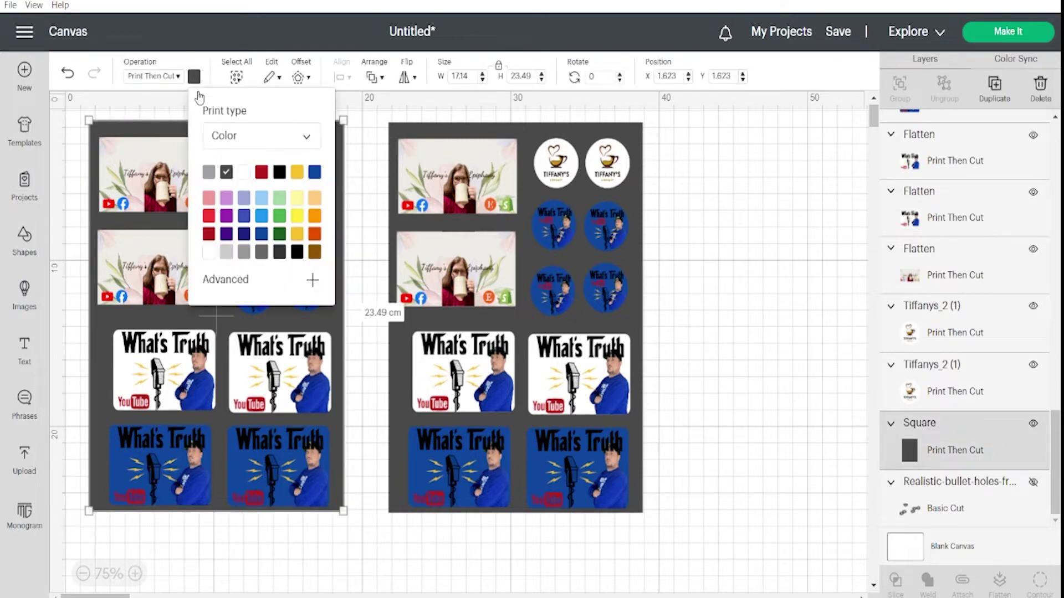
left_click(243, 173)
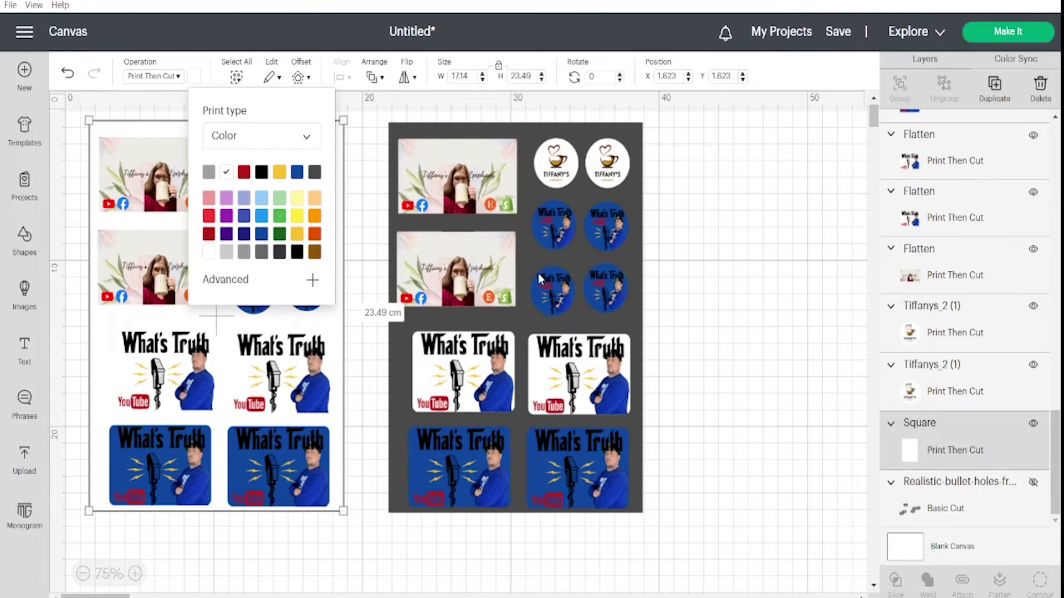
left_click(772, 352)
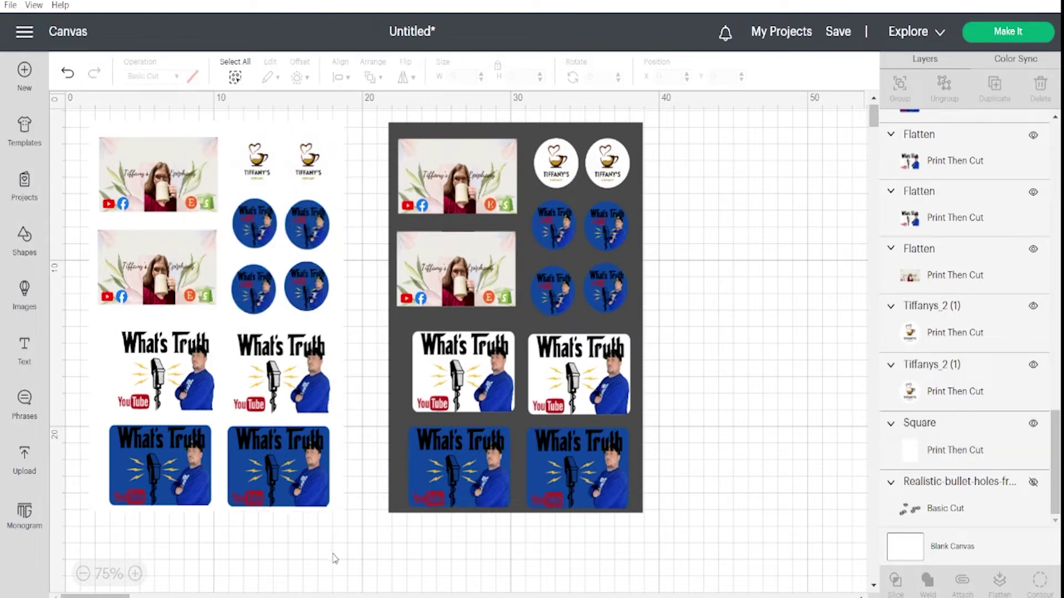
Attach the white rectangle and all the stickers on it back together
left_click_drag(333, 554, 88, 122)
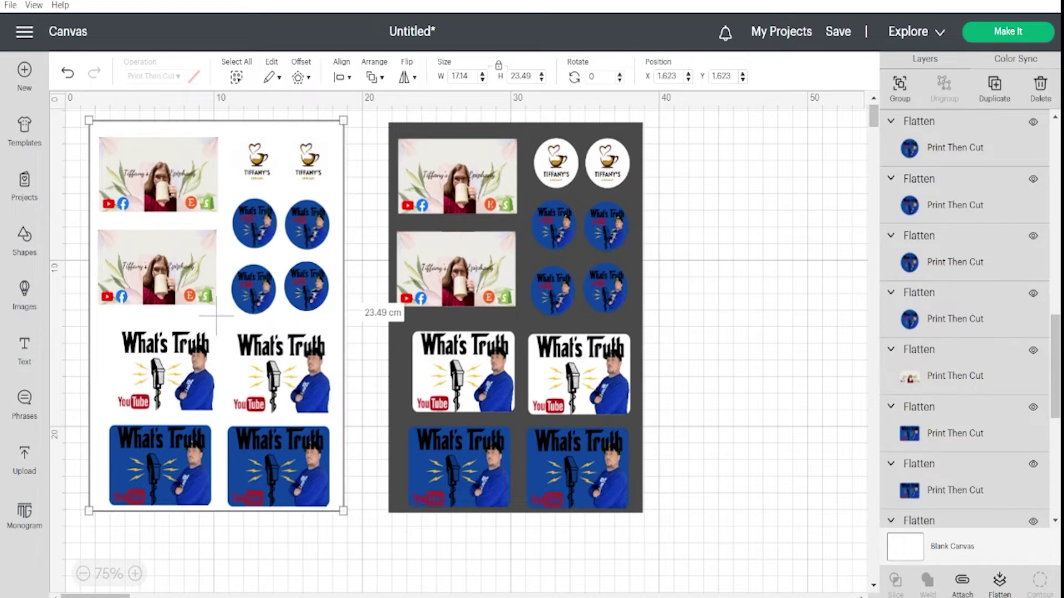
left_click(971, 591)
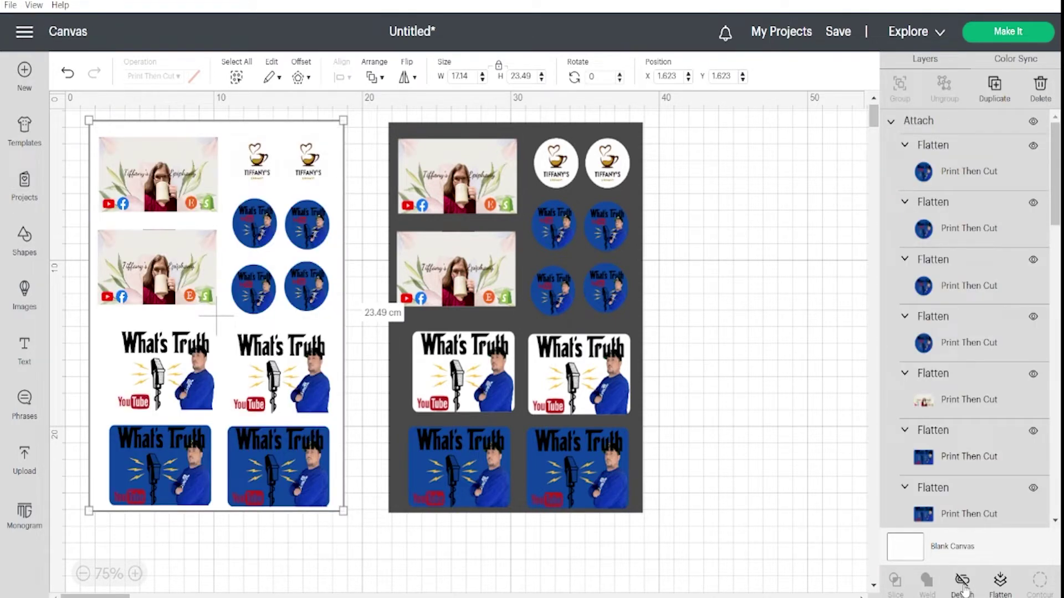
Detach the dark sheet copy and unflatten the blue What's Truth sticker in its lower-right corner
left_click(586, 374)
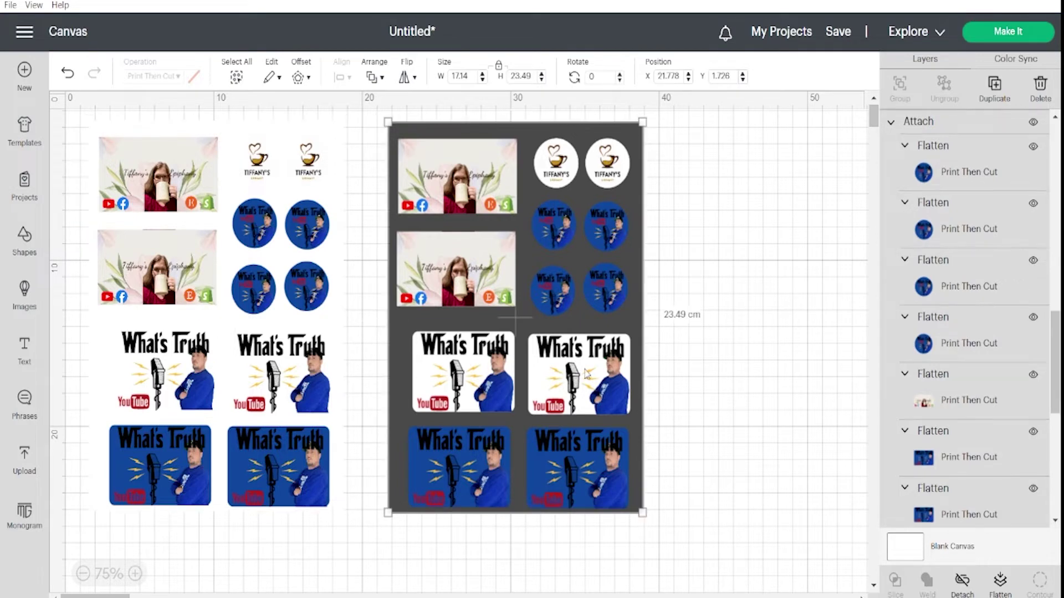
left_click(961, 587)
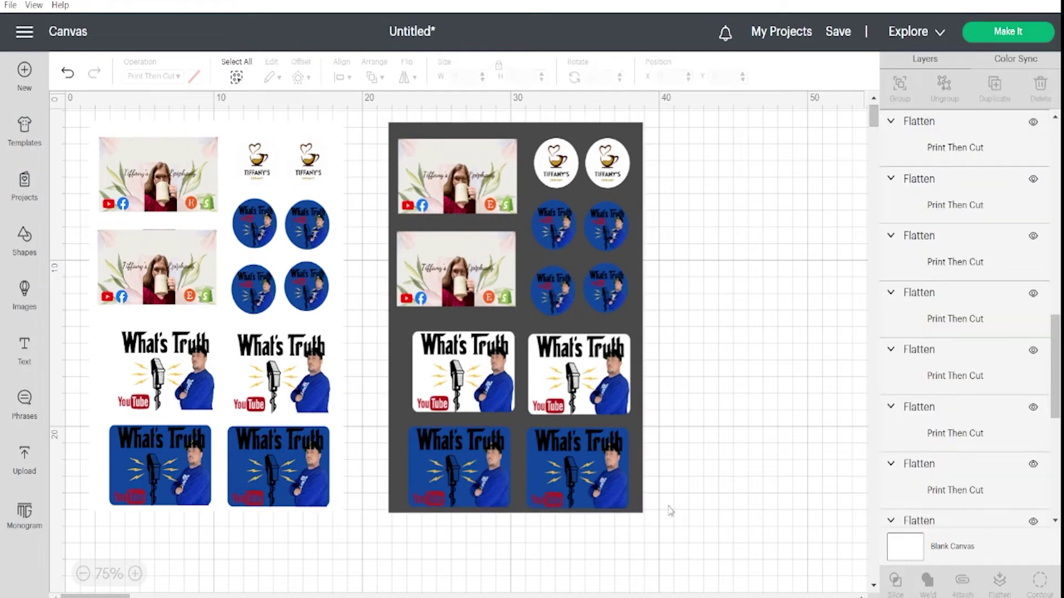
left_click(604, 485)
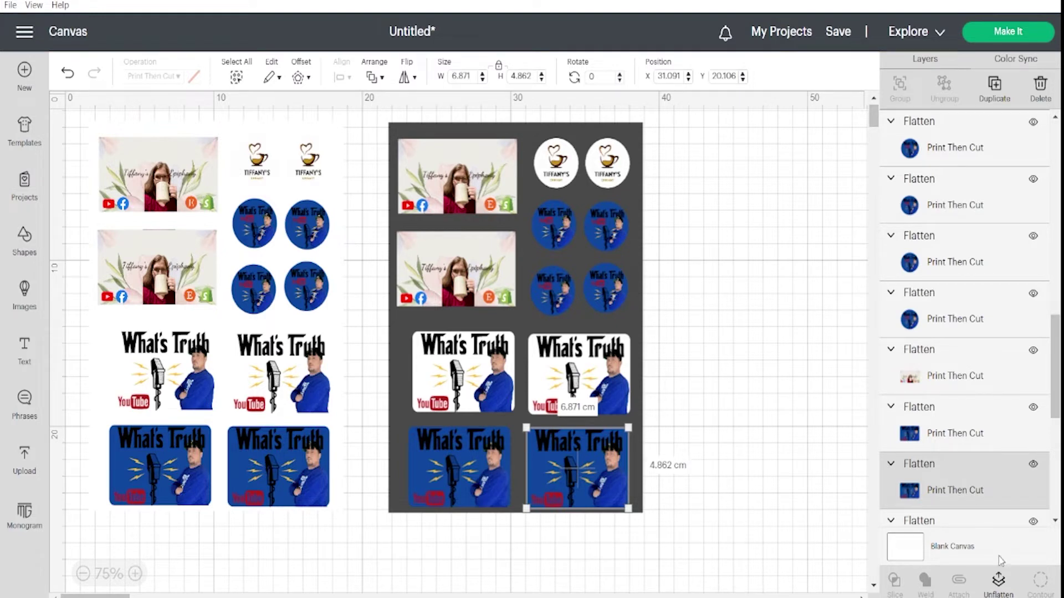
left_click(1001, 582)
left_click_drag(1055, 333, 1055, 382)
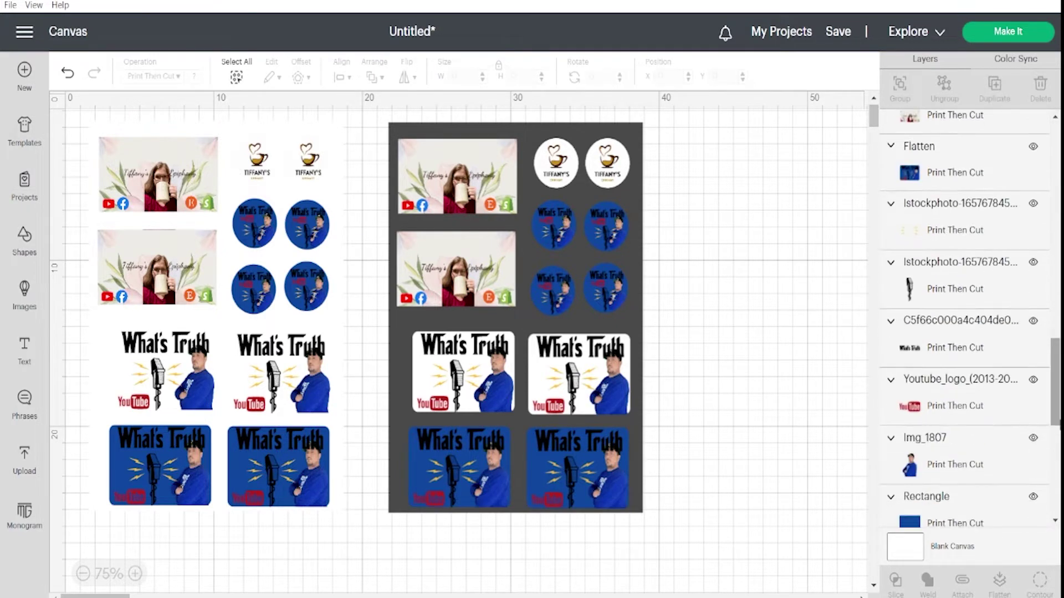
Delete all artwork layers of the unflattened lower-right What's Truth sticker, keeping only its blue rectangle
left_click(952, 243)
left_click(1041, 100)
left_click(1041, 101)
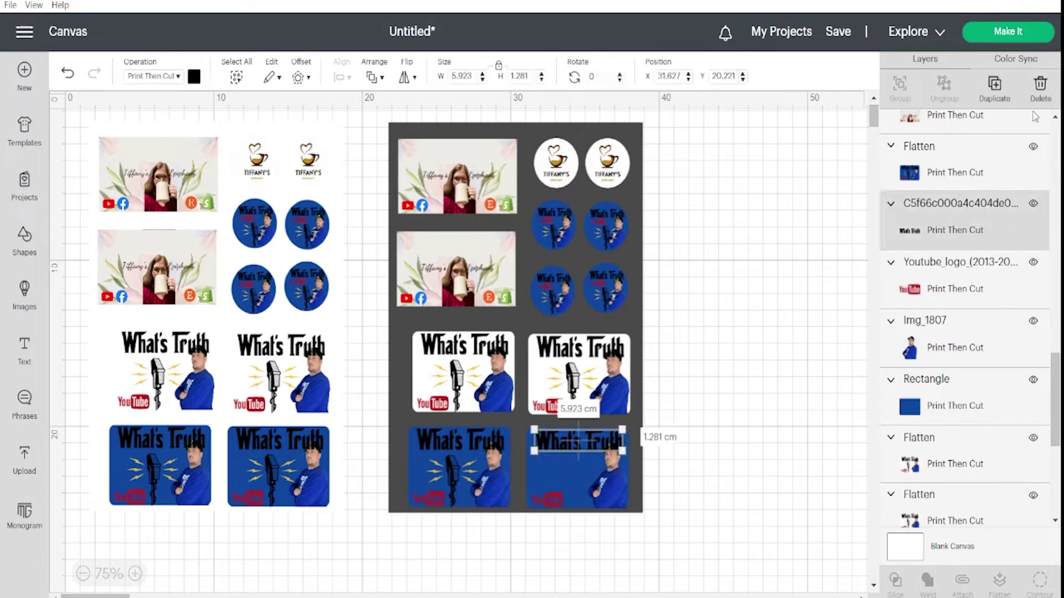
left_click(1040, 100)
left_click(1037, 100)
left_click(1011, 215)
key("Delete")
Set the lower-right sticker's blue rectangle to Basic Cut
left_click(1010, 215)
left_click(156, 78)
left_click(166, 122)
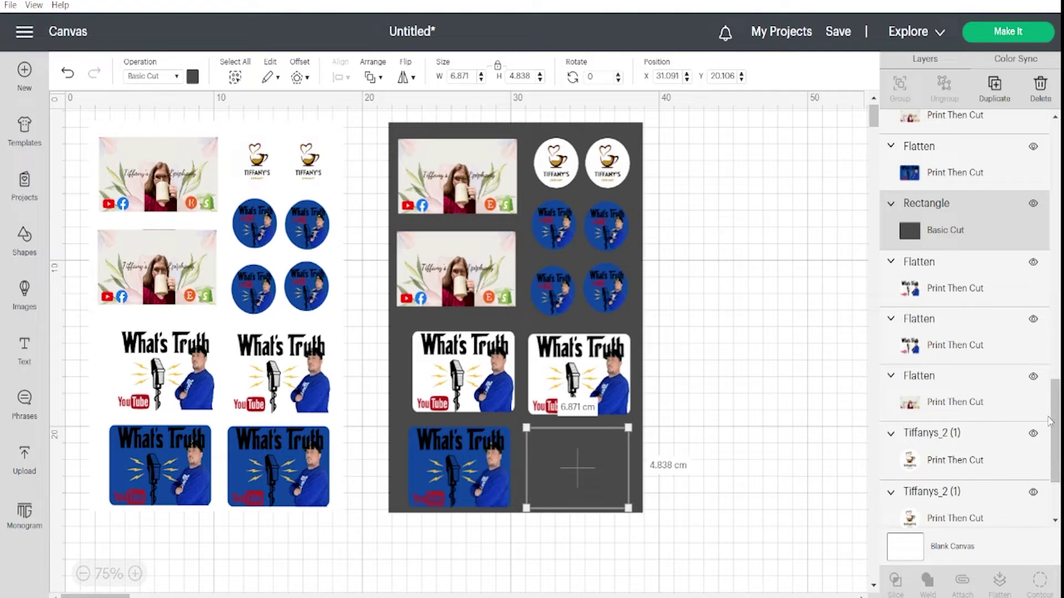
Colour the background square of the detached sheet copy white
left_click_drag(1054, 421, 1054, 456)
left_click(986, 433)
left_click(194, 76)
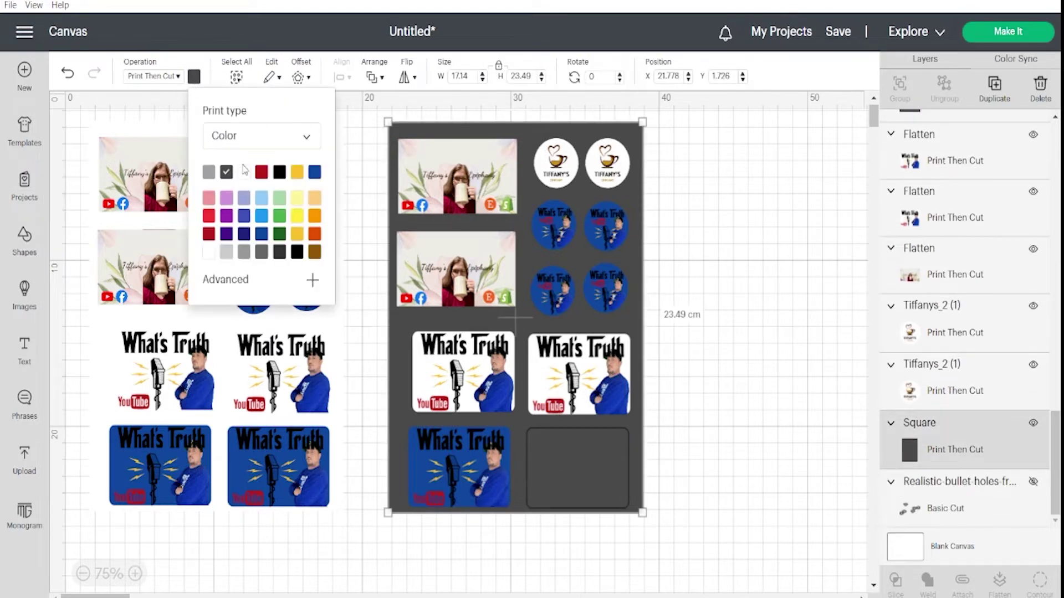
left_click(244, 171)
Unflatten the copy's lower-left blue What's Truth sticker and set its blue rectangle to Basic Cut
left_click(465, 471)
left_click(1001, 583)
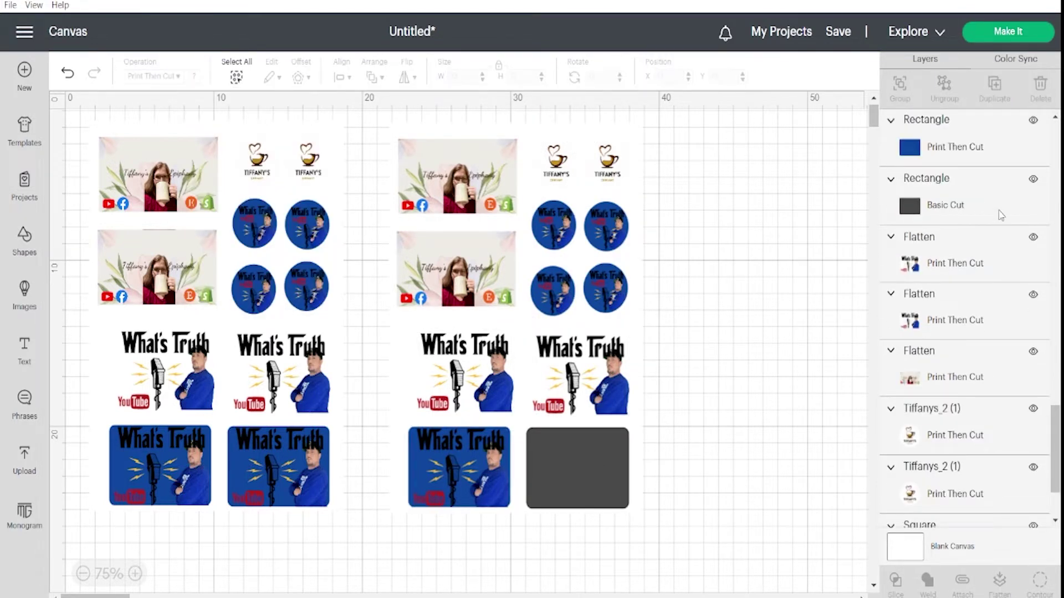
left_click(984, 150)
left_click(153, 76)
left_click(145, 116)
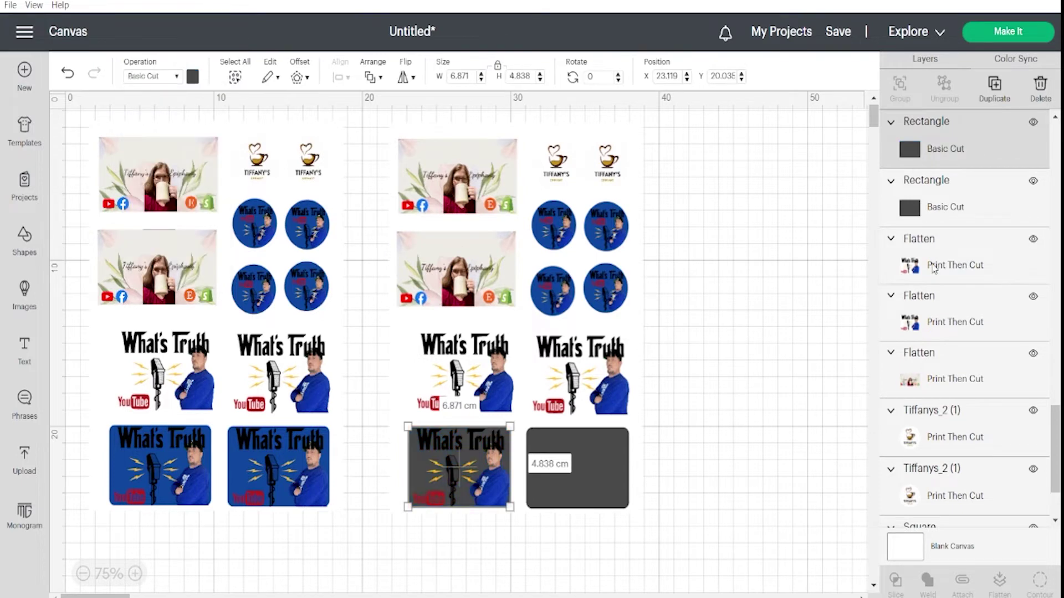
Delete the lightning bolts, microphone, title, YouTube logo and photo from the lower-left sticker, collapsing the attached original sheet's layers
scroll(944, 282, "up", 5)
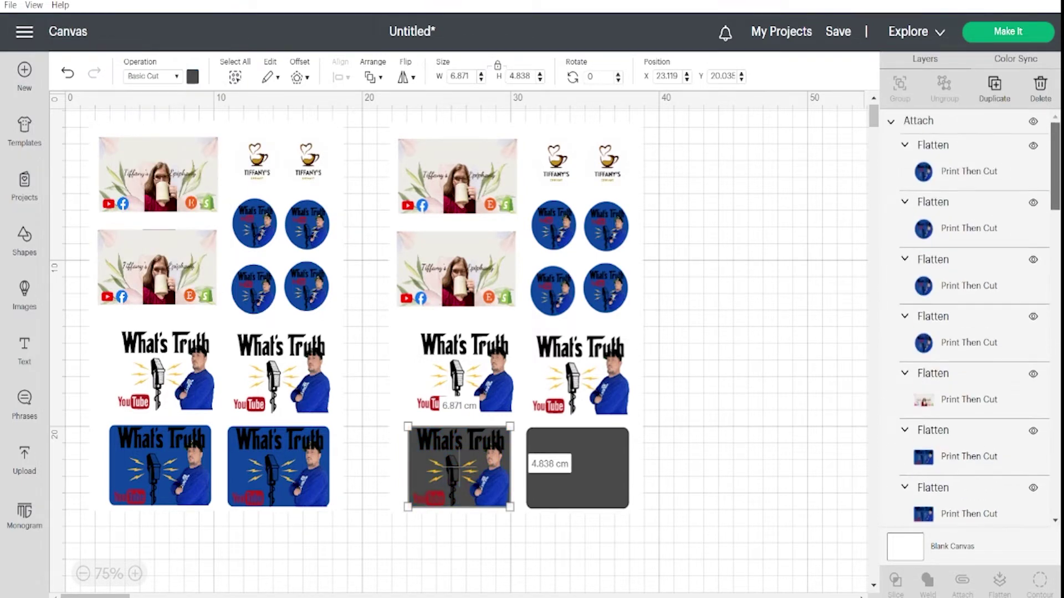
left_click_drag(1055, 230, 1056, 103)
left_click(890, 121)
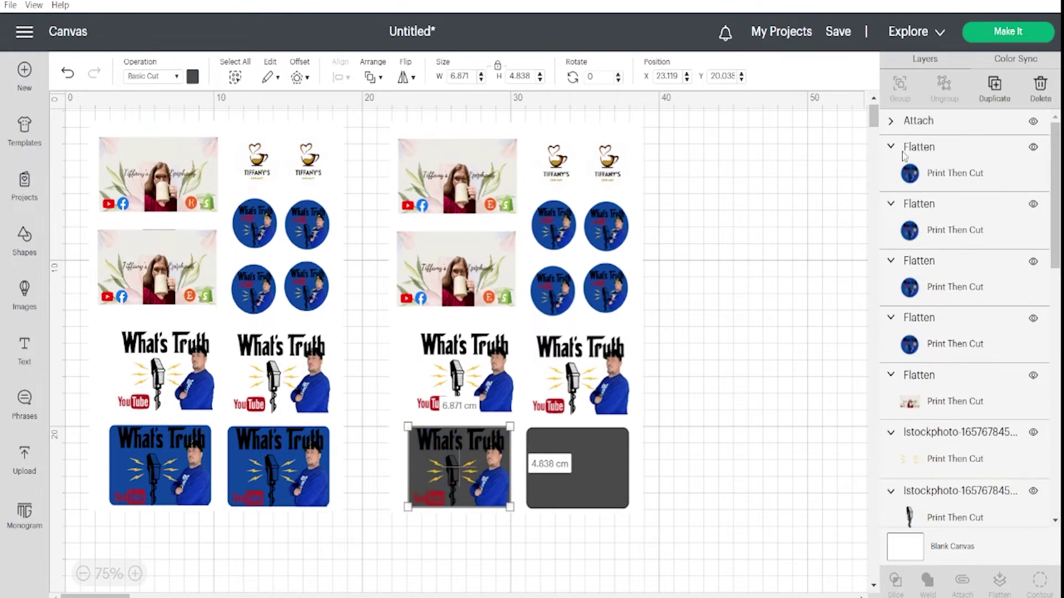
left_click(931, 462)
left_click(1039, 87)
right_click(925, 450)
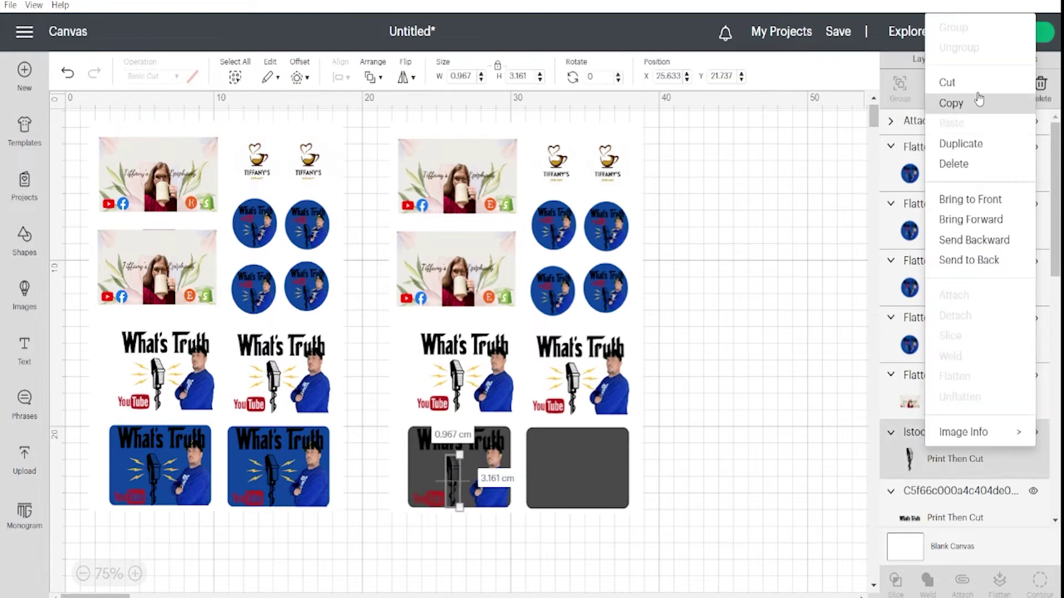
left_click(964, 163)
left_click(982, 504)
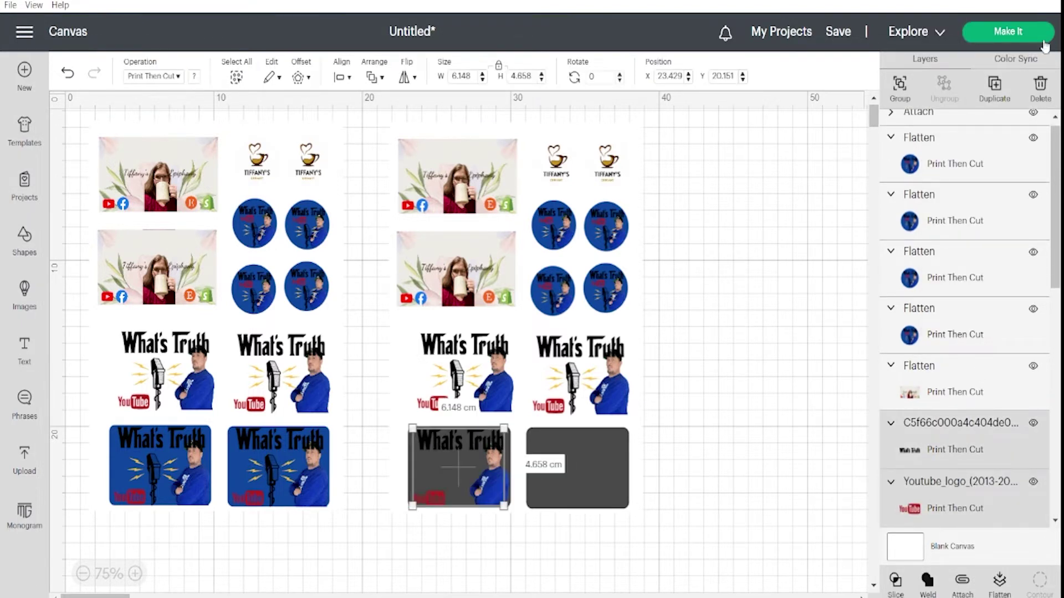
left_click(1039, 92)
left_click(978, 450)
left_click(1038, 95)
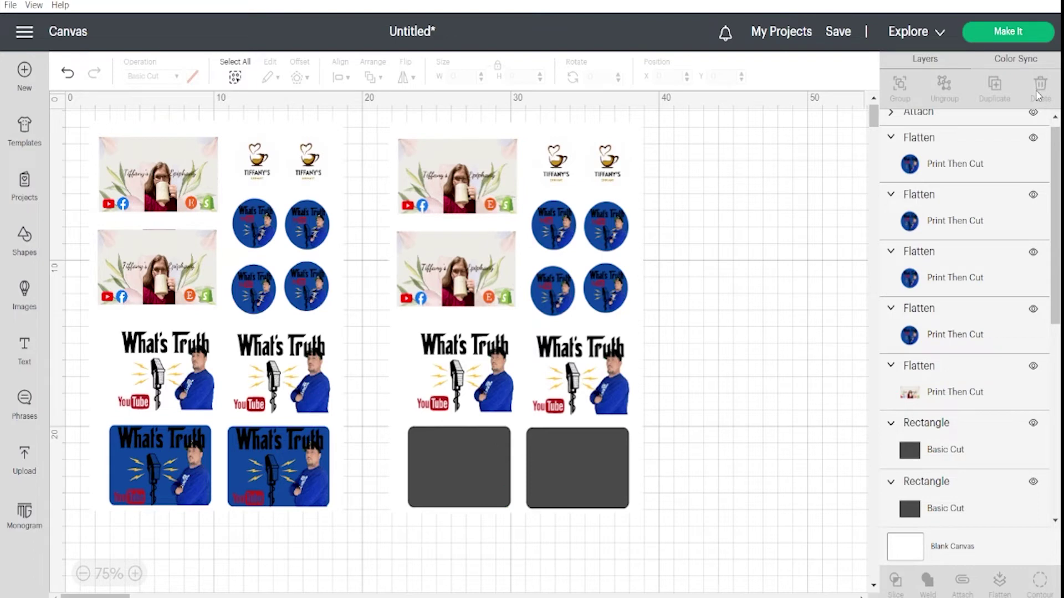
Unflatten the copy's lower banner sticker and delete its Facebook, Shopify, Etsy and YouTube logos
left_click(930, 409)
left_click(995, 579)
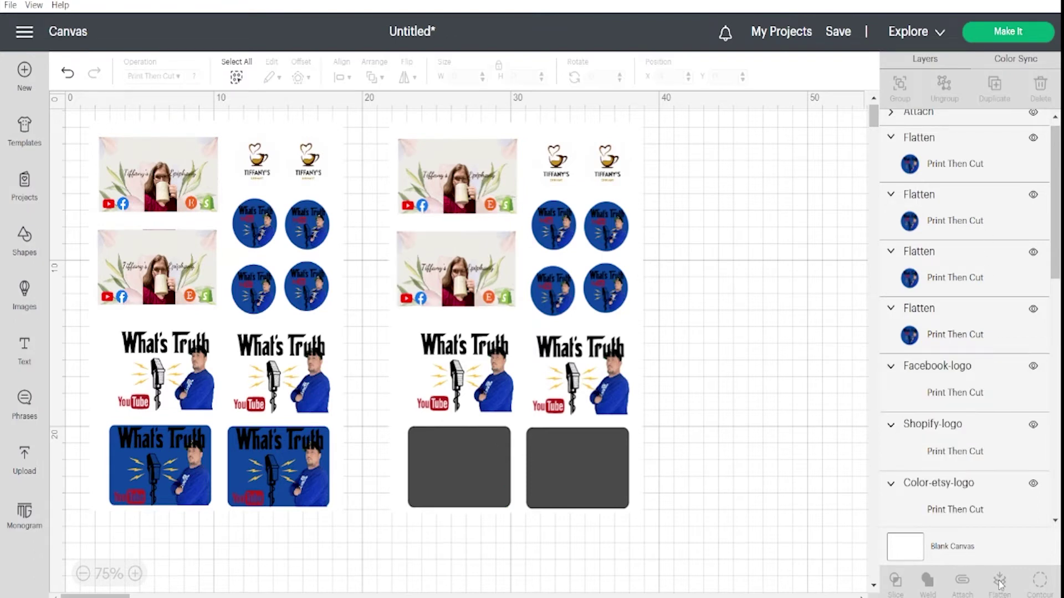
left_click(970, 381)
left_click(1042, 88)
left_click(1041, 87)
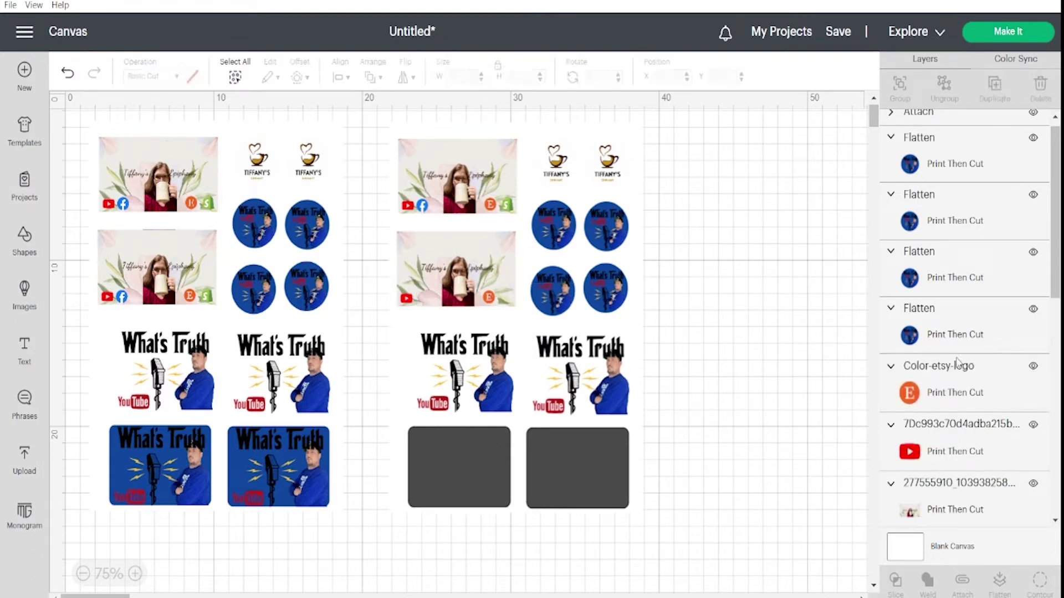
left_click(1040, 88)
left_click(1039, 89)
Set the lower banner image on the sheet copy to Basic Cut
left_click(977, 382)
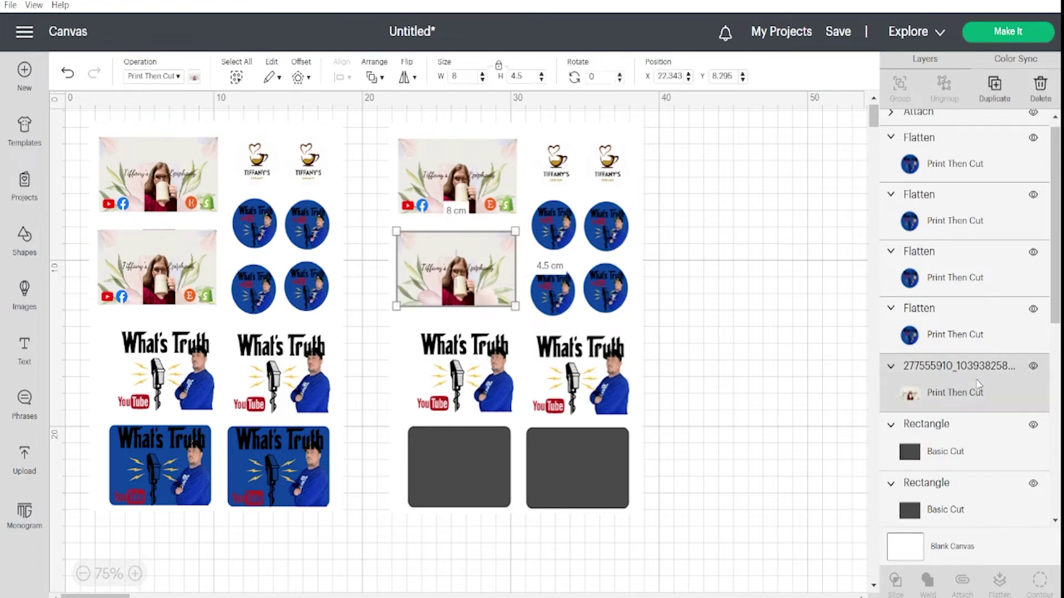
left_click(170, 80)
left_click(153, 115)
Unflatten the copy's upper banner sticker and delete its Facebook, Shopify, Etsy and YouTube logos
left_click(465, 181)
left_click(999, 579)
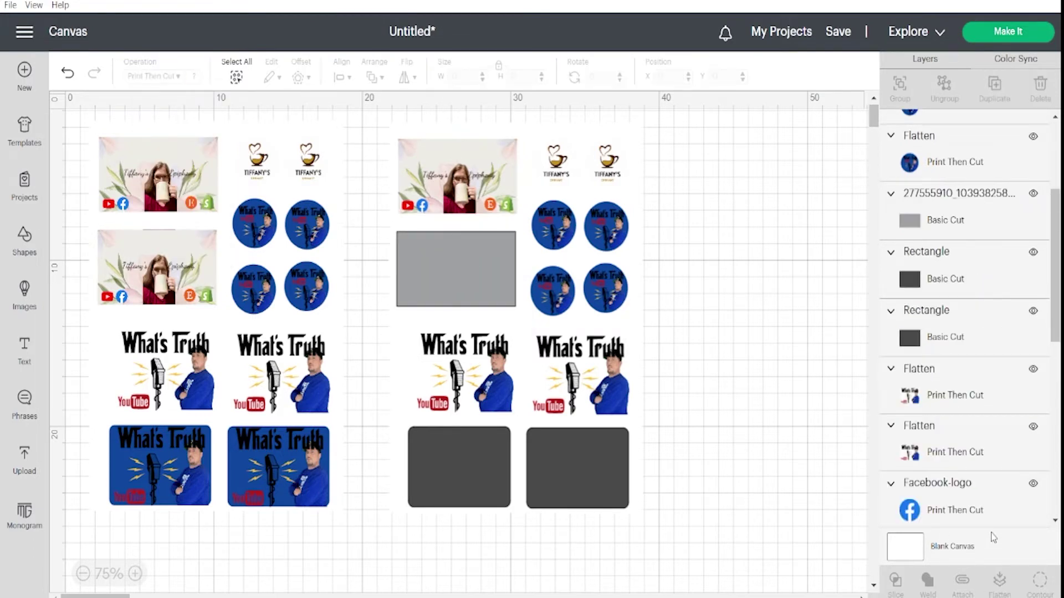
right_click(1047, 386)
left_click_drag(1053, 331, 1053, 417)
left_click(907, 440)
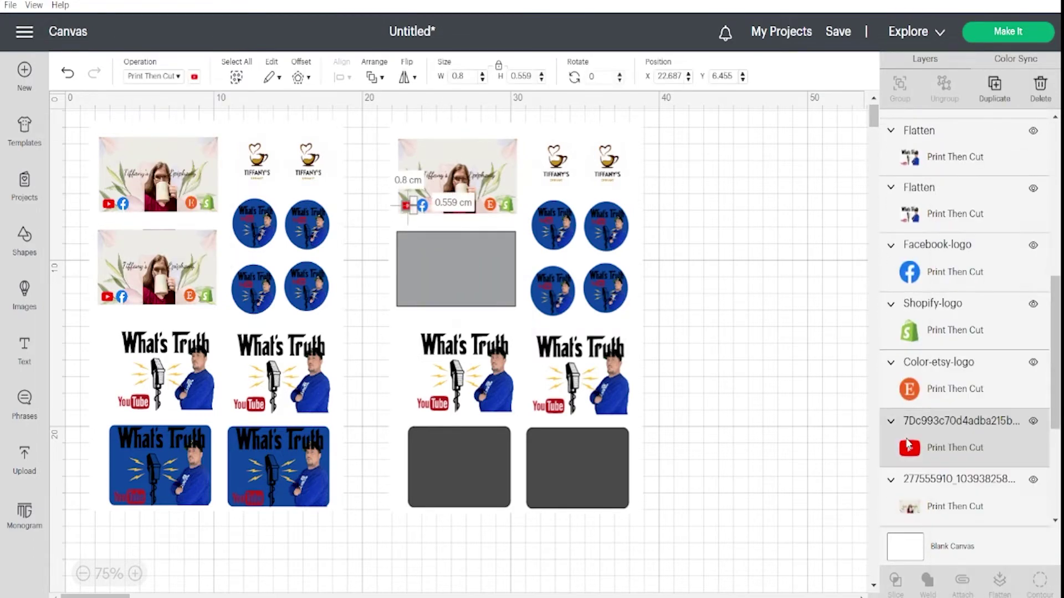
left_click(890, 371, "ctrl")
left_click(908, 329, "shift")
left_click(909, 270, "shift")
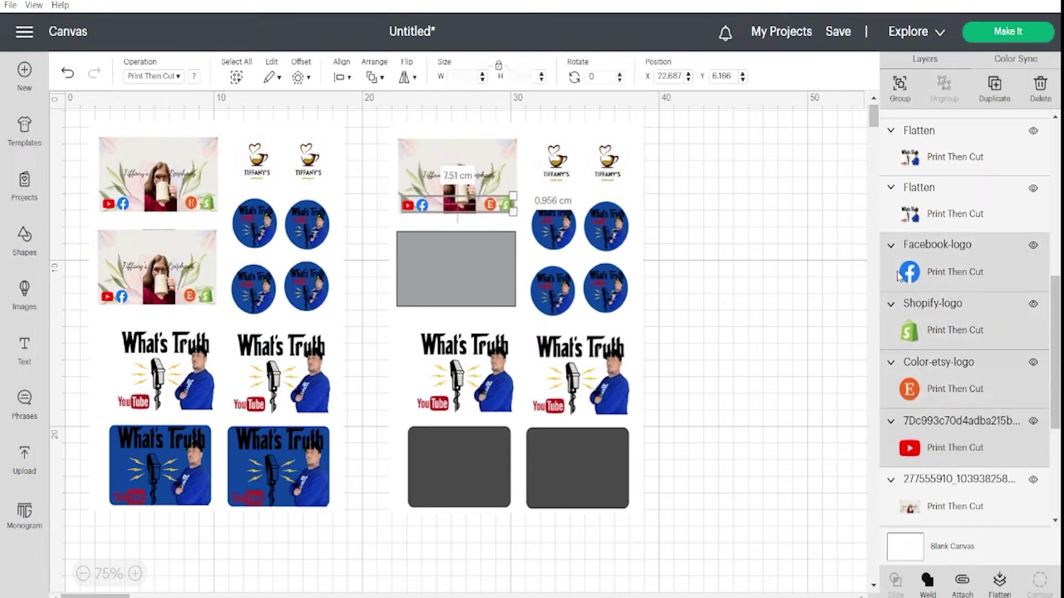
left_click(1040, 86)
Set the upper banner image on the sheet copy to Basic Cut
left_click(969, 263)
left_click(153, 76)
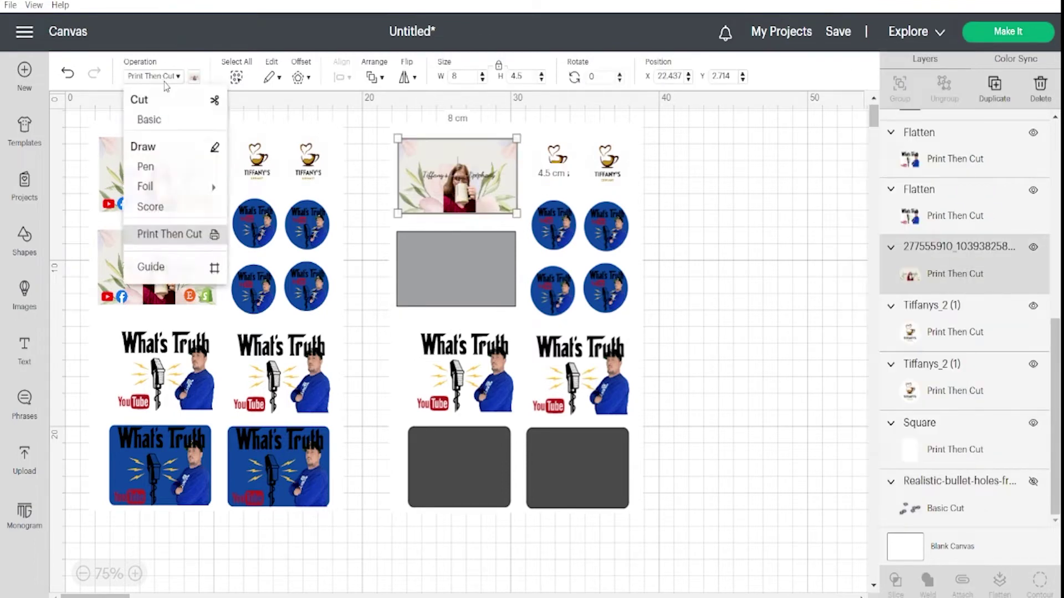
left_click(150, 119)
Set both round Tiffany's logo stickers on the sheet copy to Basic Cut
left_click(554, 165)
left_click(154, 76)
left_click(149, 120)
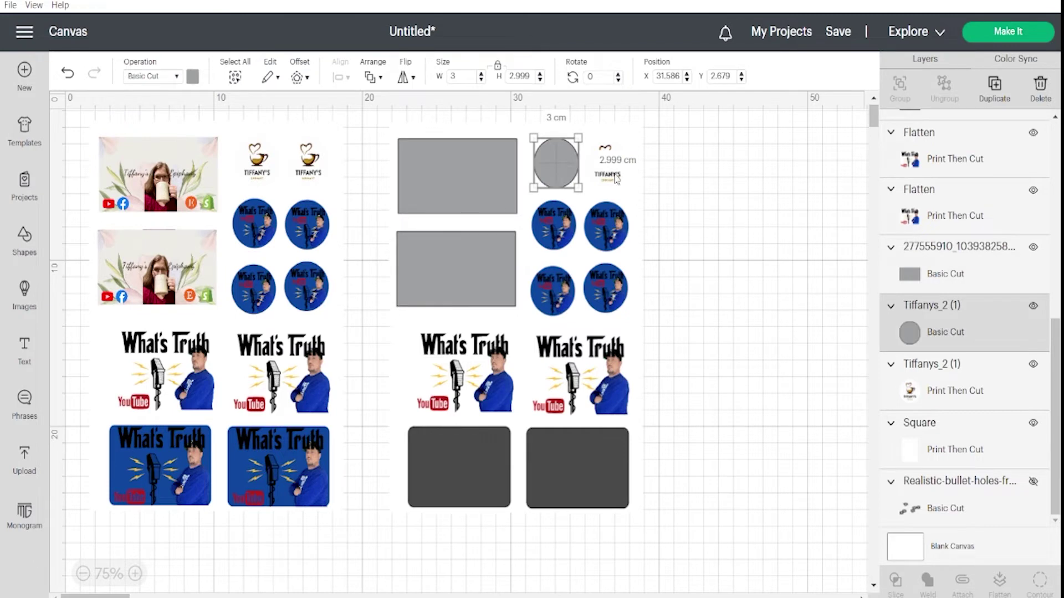
left_click(608, 162)
left_click(154, 76)
left_click(149, 119)
Unflatten the copy's left white What's Truth sticker and delete all its artwork layers, keeping the white rectangle
left_click(444, 375)
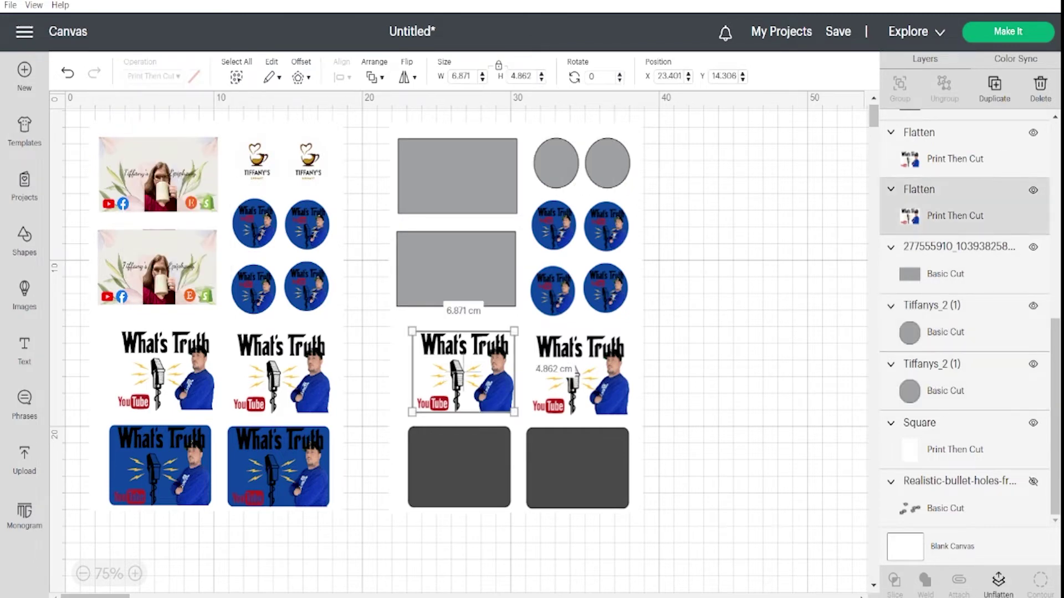
left_click(997, 580)
left_click(968, 227)
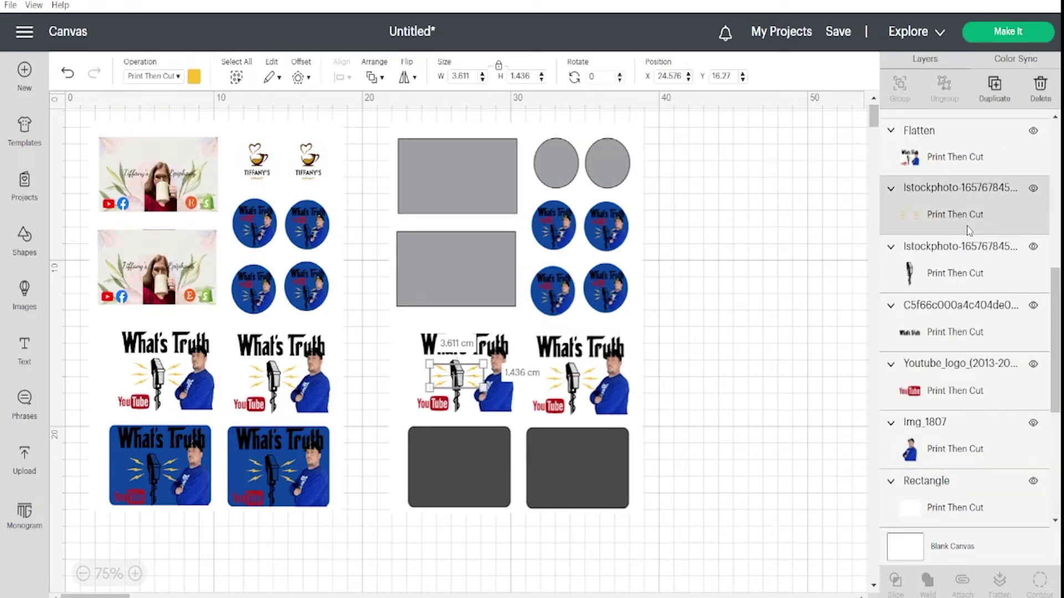
left_click(963, 271, "shift")
left_click(963, 332, "shift")
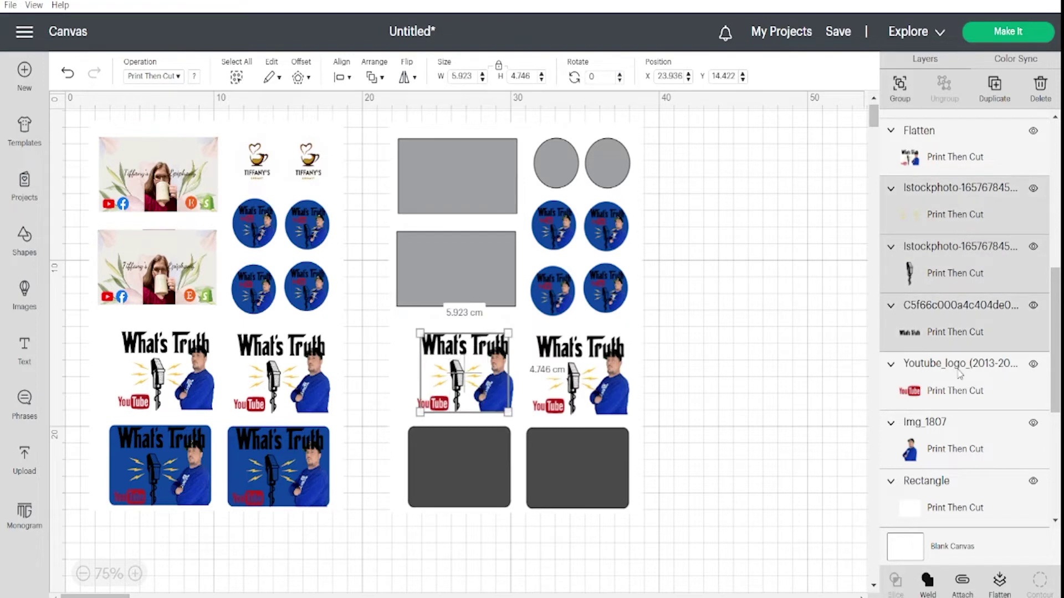
left_click(963, 390, "shift")
left_click(963, 449, "shift")
left_click(1041, 87)
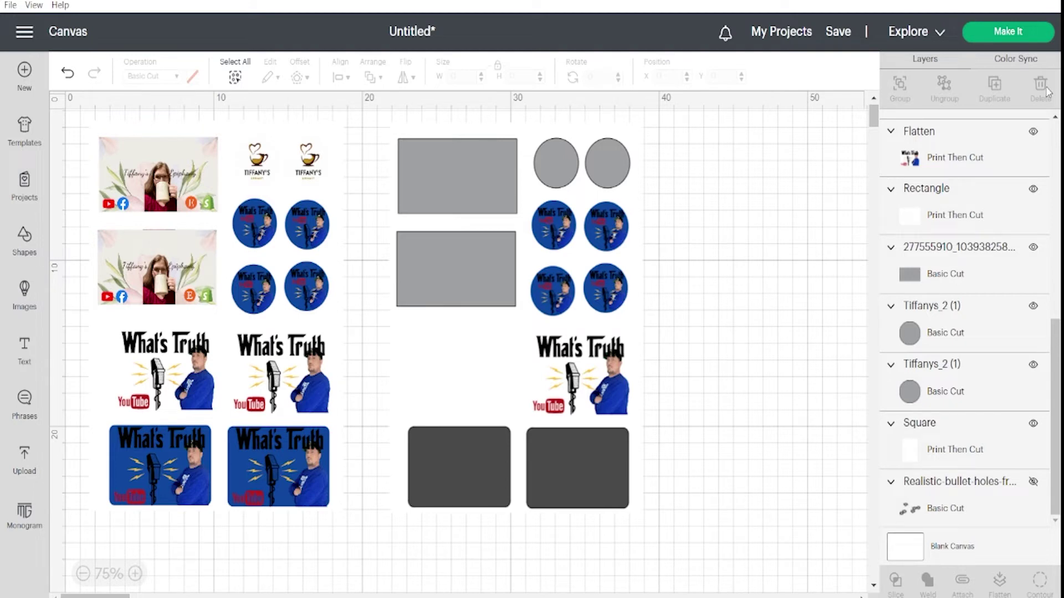
Unflatten the copy's right white What's Truth sticker and delete all its artwork layers, keeping the white rectangle
left_click(919, 149)
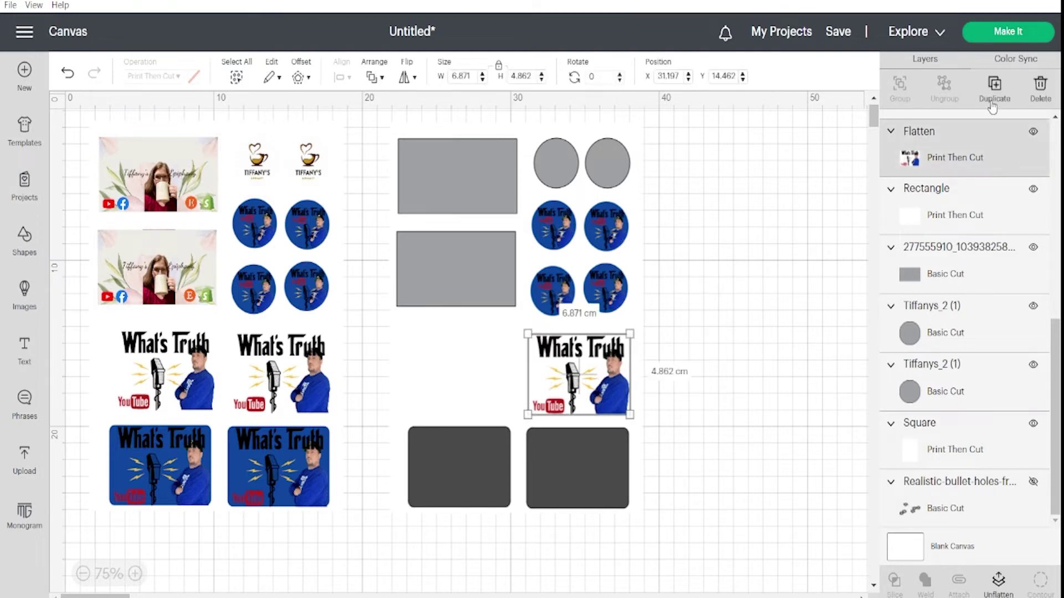
left_click(997, 582)
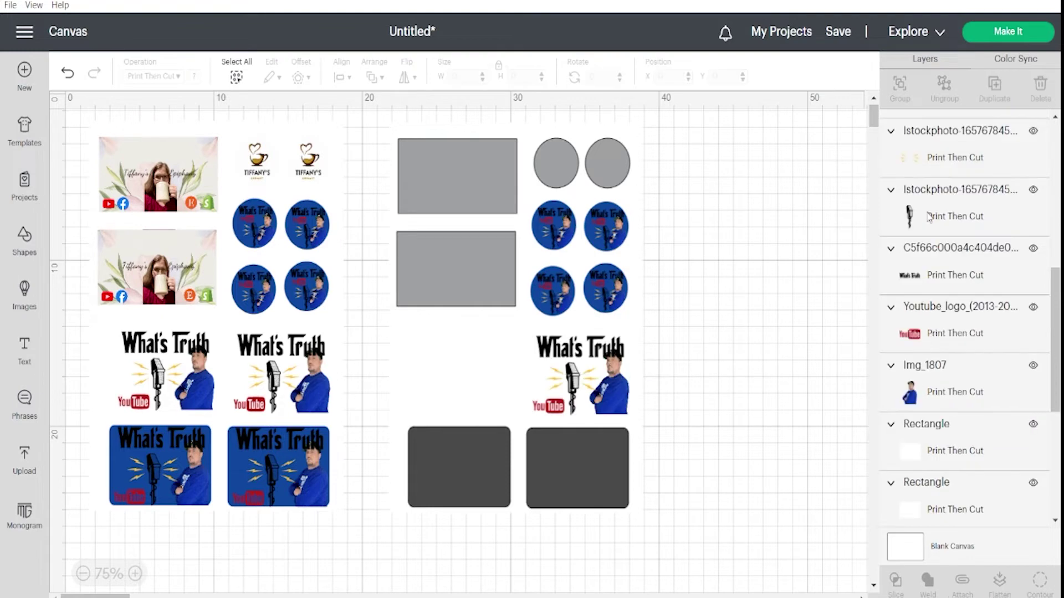
left_click(942, 157)
left_click(956, 216, "ctrl")
left_click(963, 275, "ctrl")
left_click(963, 333, "ctrl")
left_click(963, 391, "ctrl")
left_click(1039, 89)
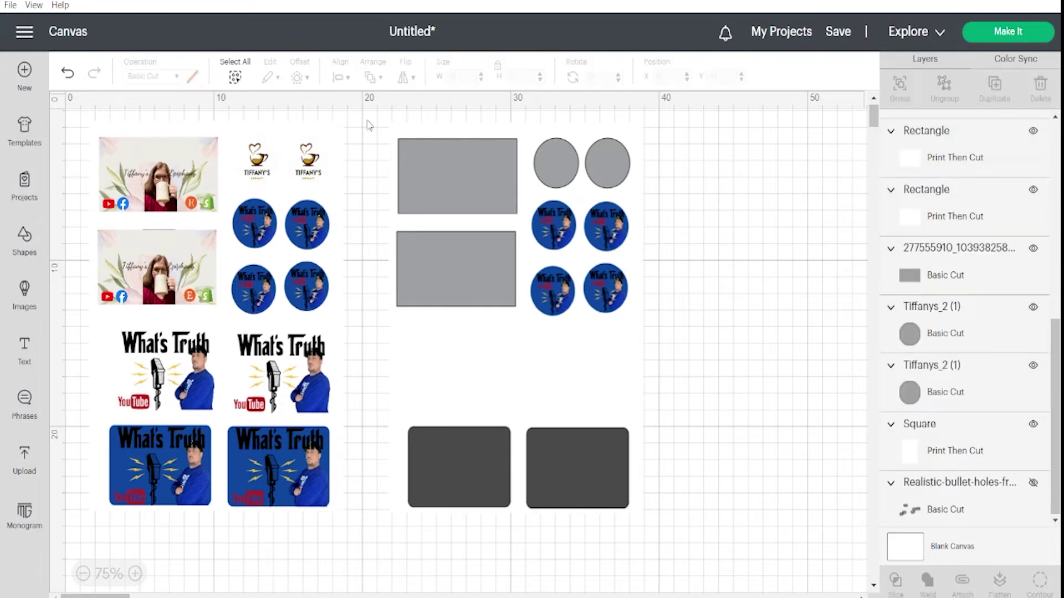
Set the two remaining white sticker rectangles on the sheet copy to Basic Cut
left_click(887, 135)
left_click(155, 77)
left_click(169, 118)
left_click(887, 190)
left_click(158, 78)
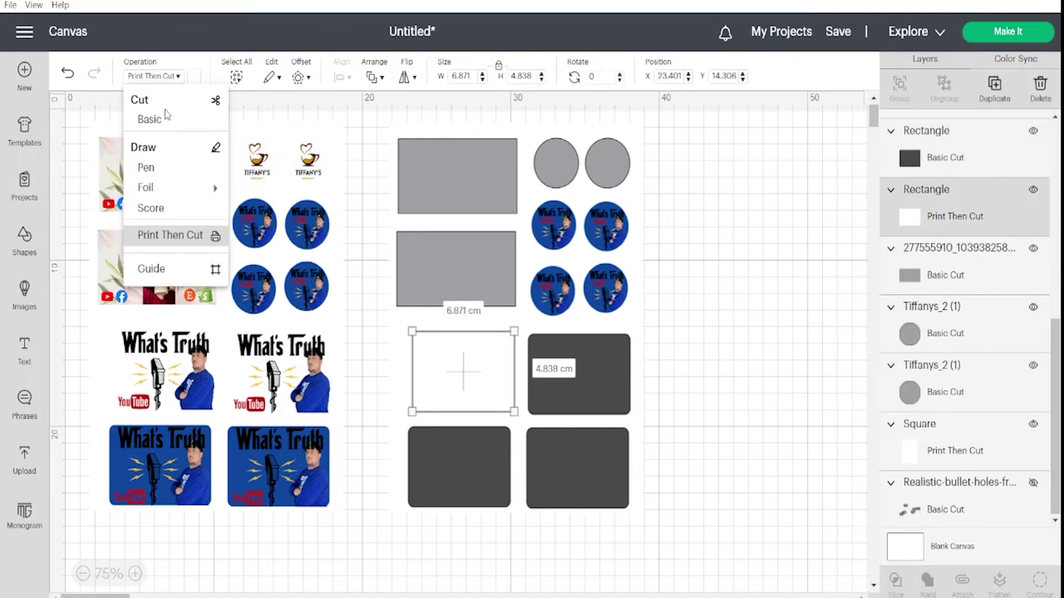
left_click(165, 116)
Unflatten the copy's upper-left round What's Truth sticker and set its blue circle to Basic Cut
left_click(555, 232)
left_click(1000, 585)
left_click(990, 152)
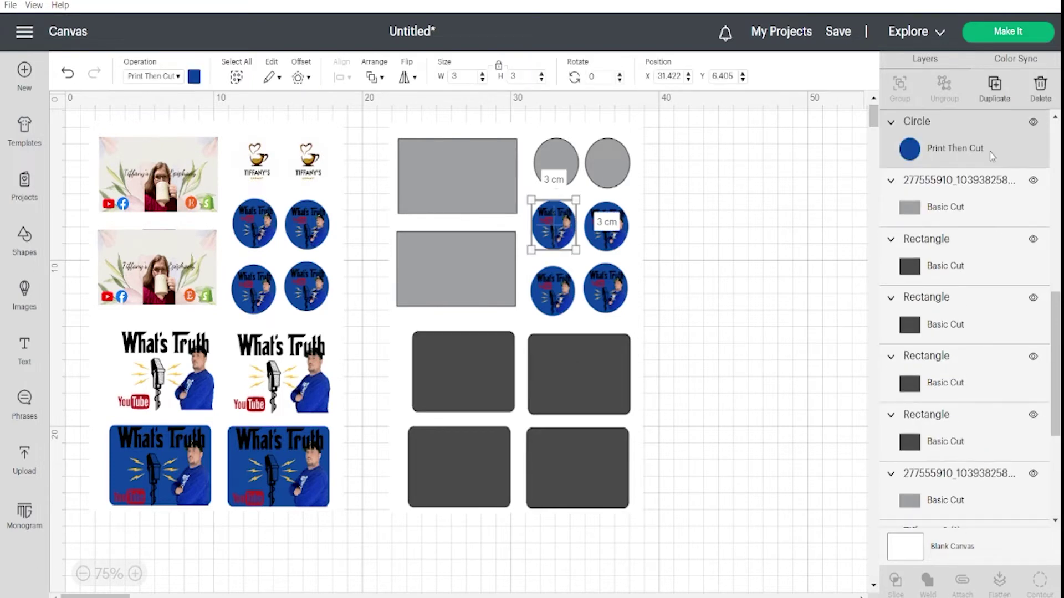
left_click(155, 77)
left_click(166, 118)
Delete the upper-left round sticker's artwork layers together with its base circle
scroll(1042, 286, "up", 5)
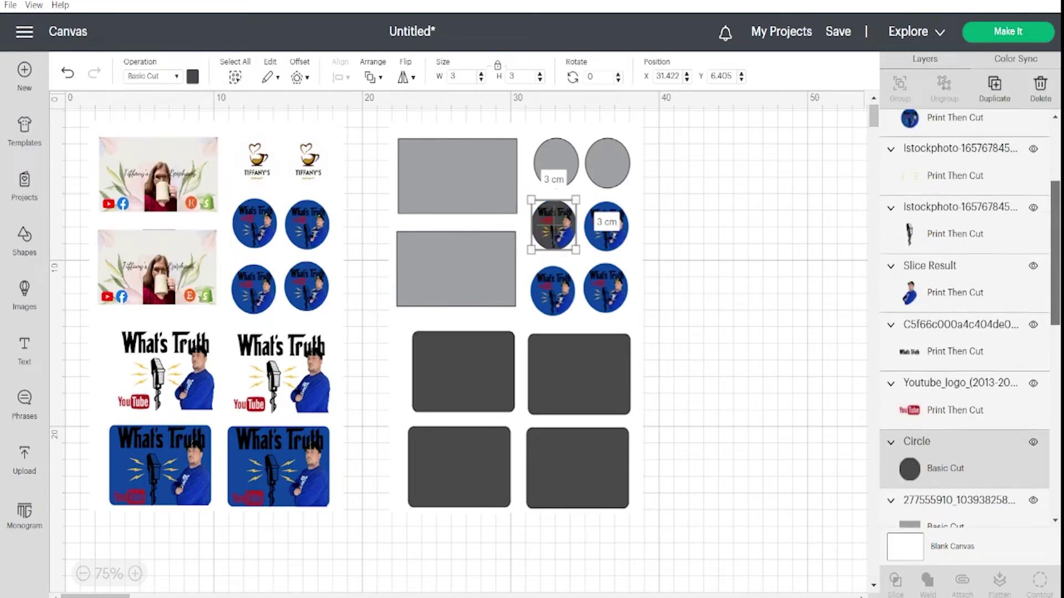
left_click(980, 202, "shift")
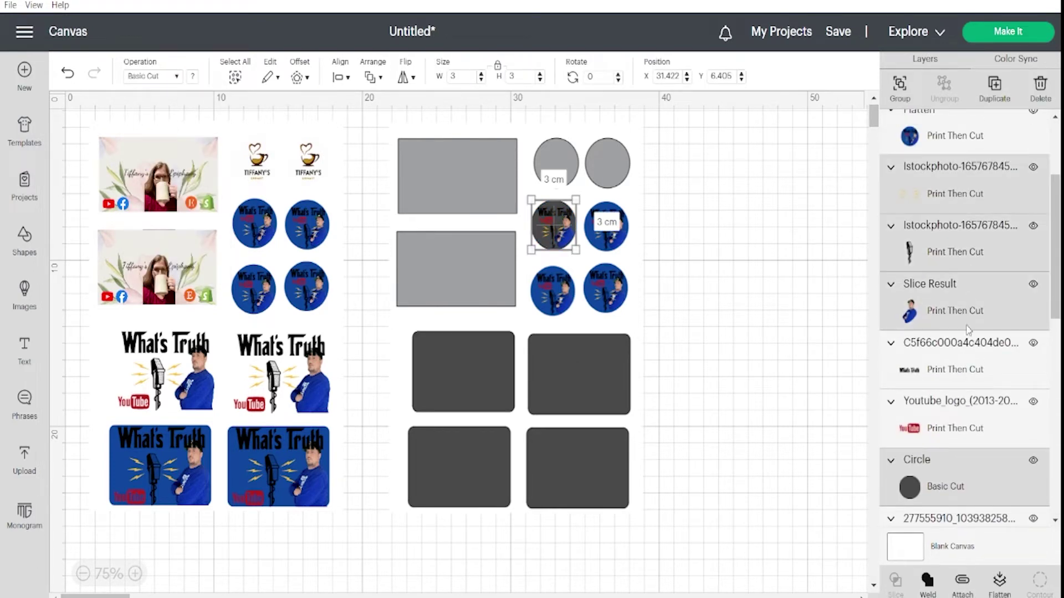
left_click(1041, 84)
Unflatten the copy's upper-right round What's Truth sticker, delete its artwork layers and set its blue circle to Basic Cut
left_click(965, 262)
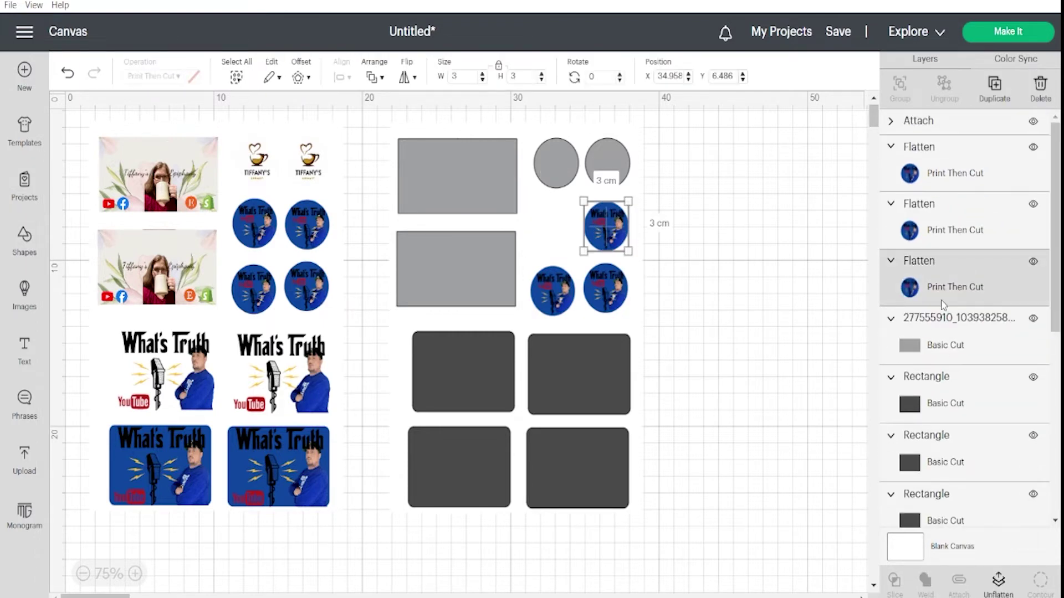
left_click(998, 581)
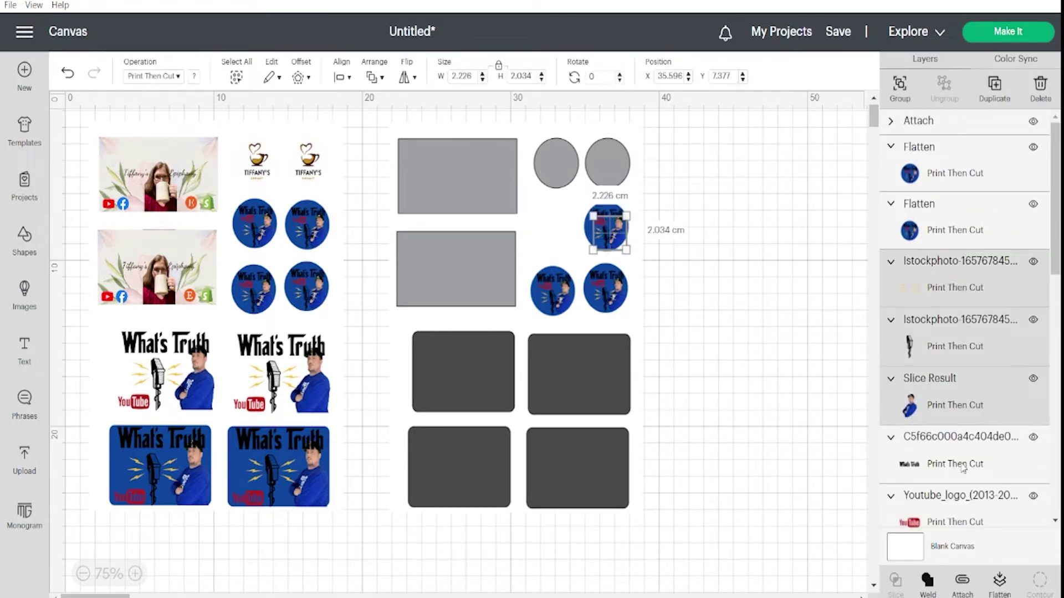
left_click(1042, 94)
left_click(936, 287)
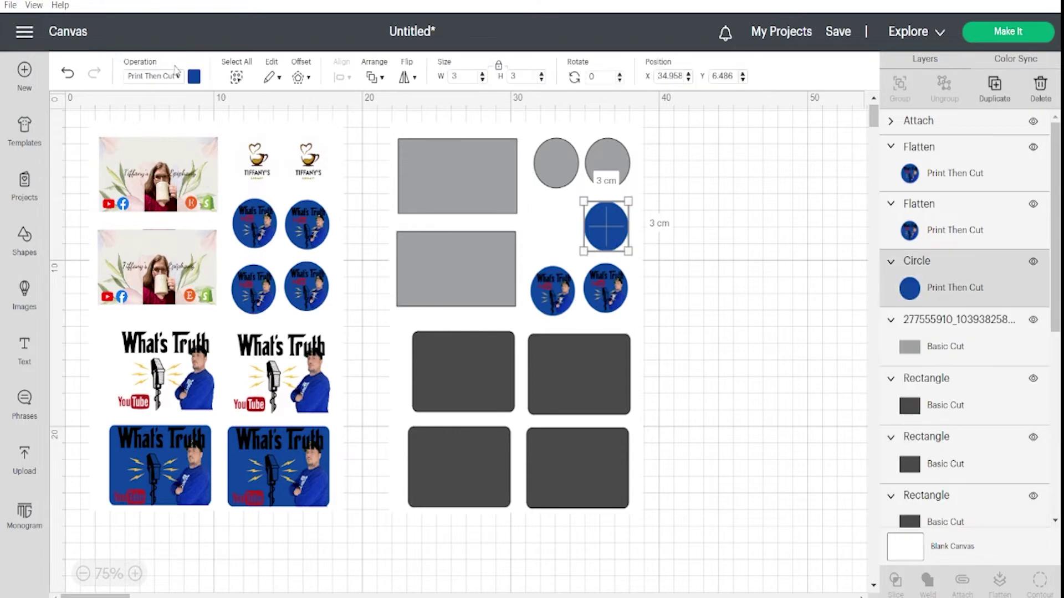
left_click(176, 75)
left_click(187, 120)
left_click(565, 231)
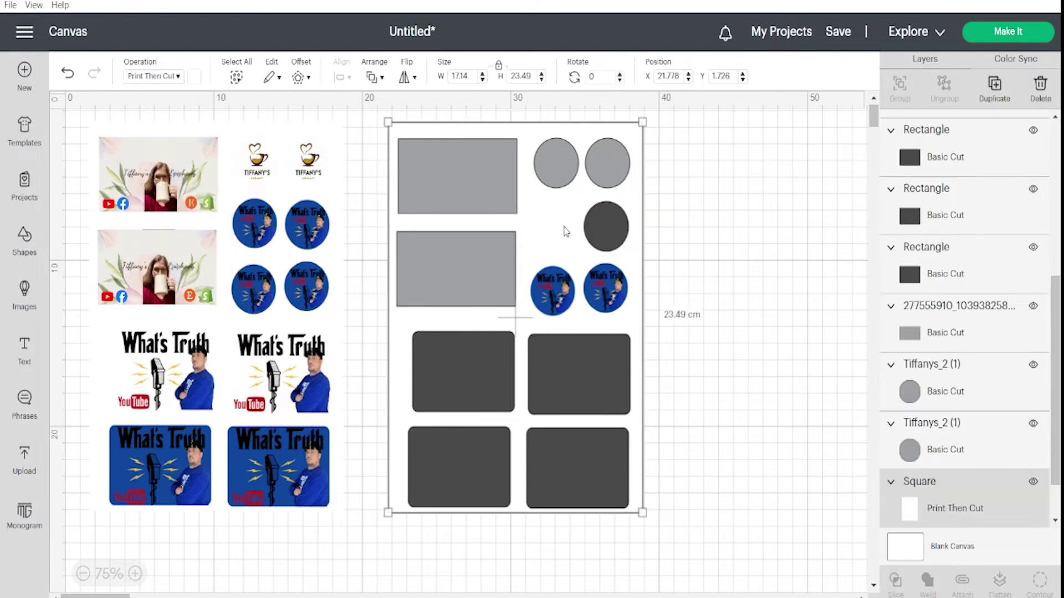
Unflatten the next round What's Truth sticker on the sheet copy
right_click(1046, 407)
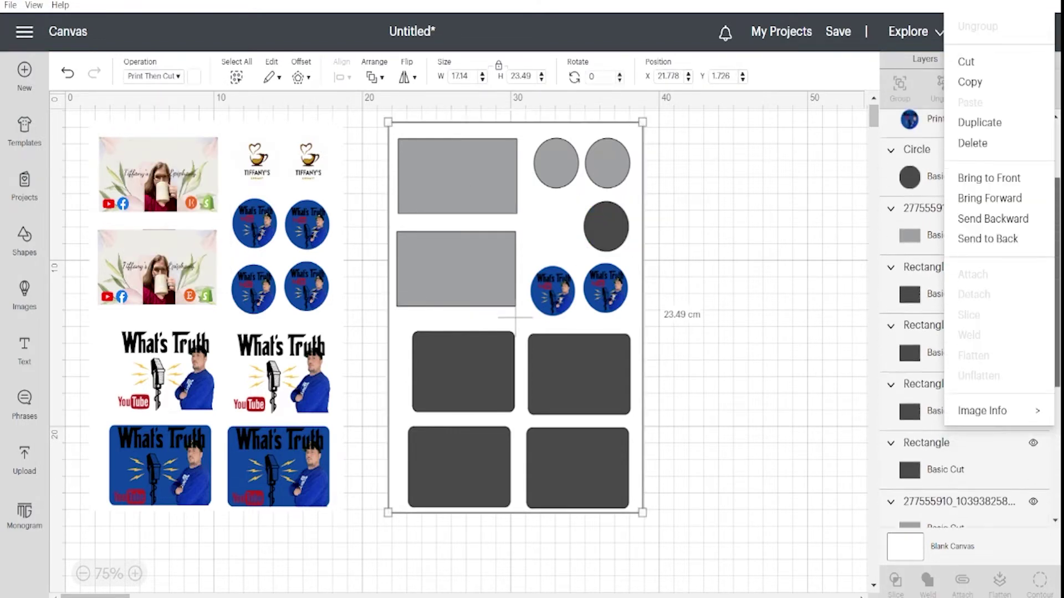
left_click_drag(1056, 282, 1056, 225)
left_click(922, 219)
left_click(998, 581)
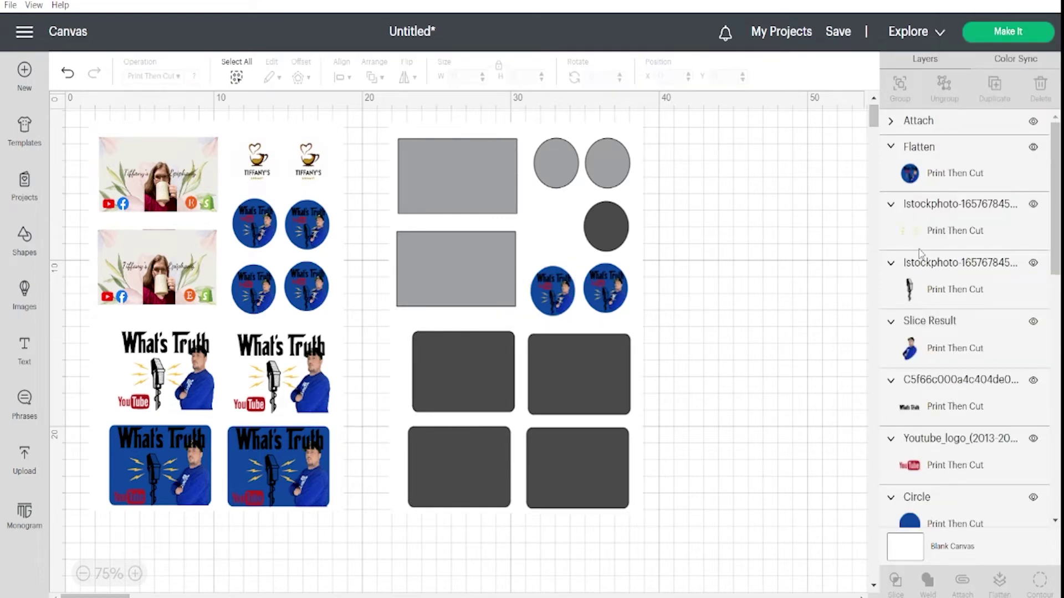
Undo the edits back to before the copy's upper-left round sticker was deleted
left_click(67, 73)
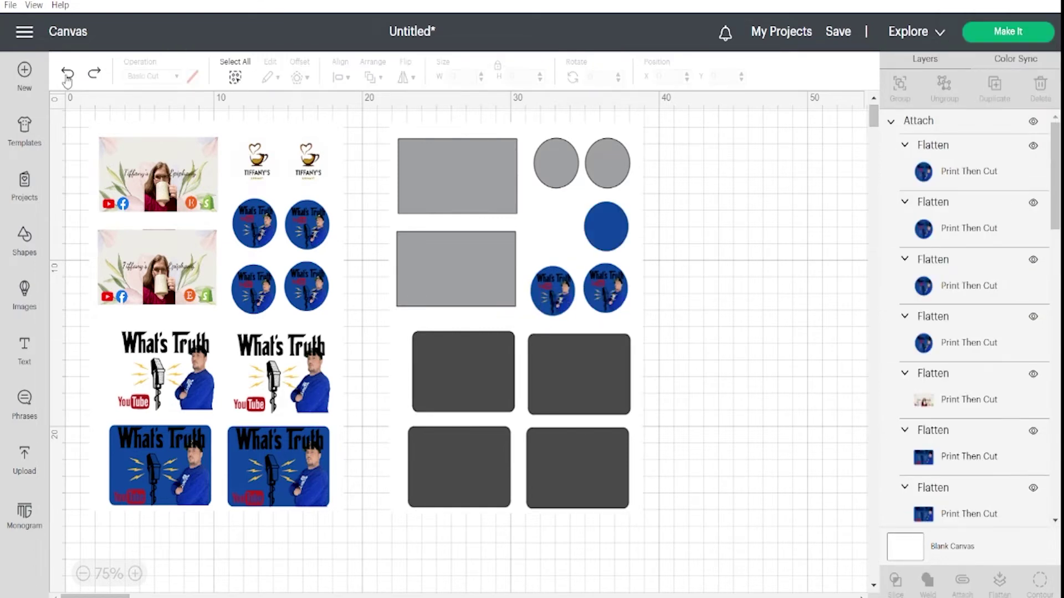
left_click(67, 75)
left_click(67, 75)
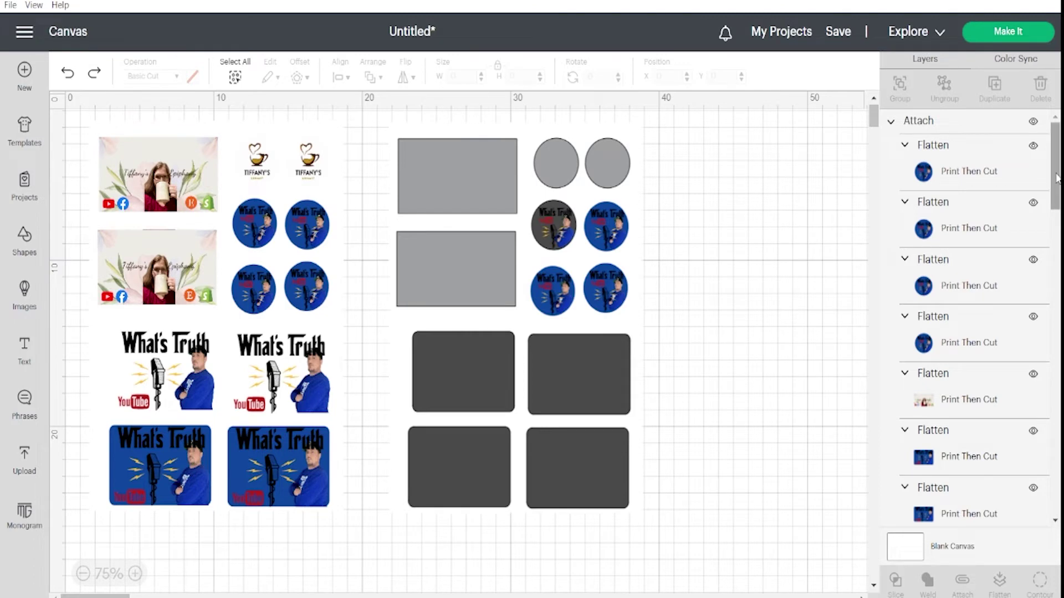
scroll(1056, 177, "down", 3)
scroll(1056, 178, "up", 3)
left_click(987, 155)
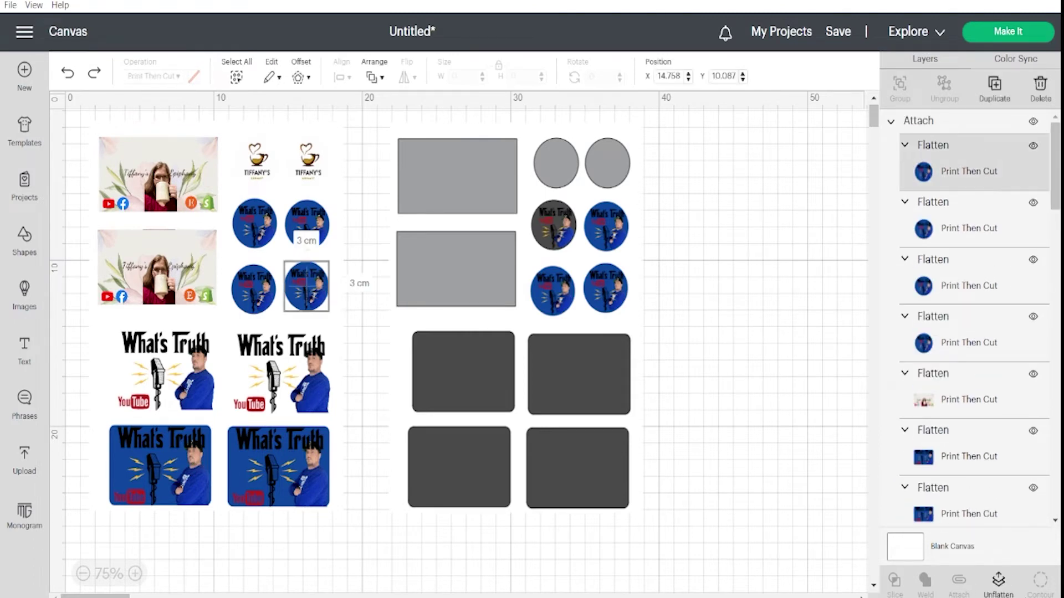
left_click(998, 581)
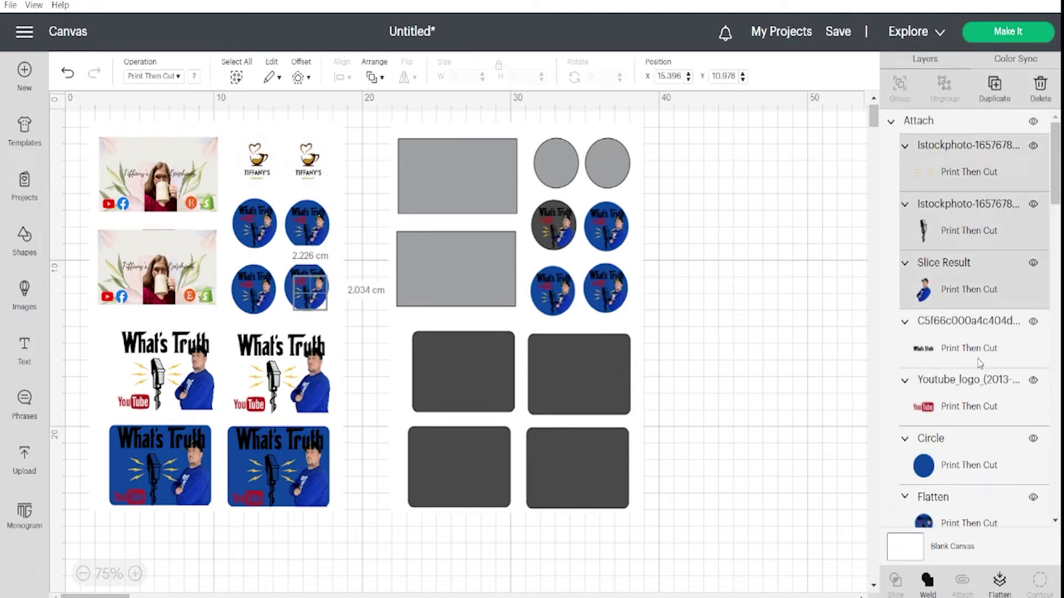
left_click(67, 73)
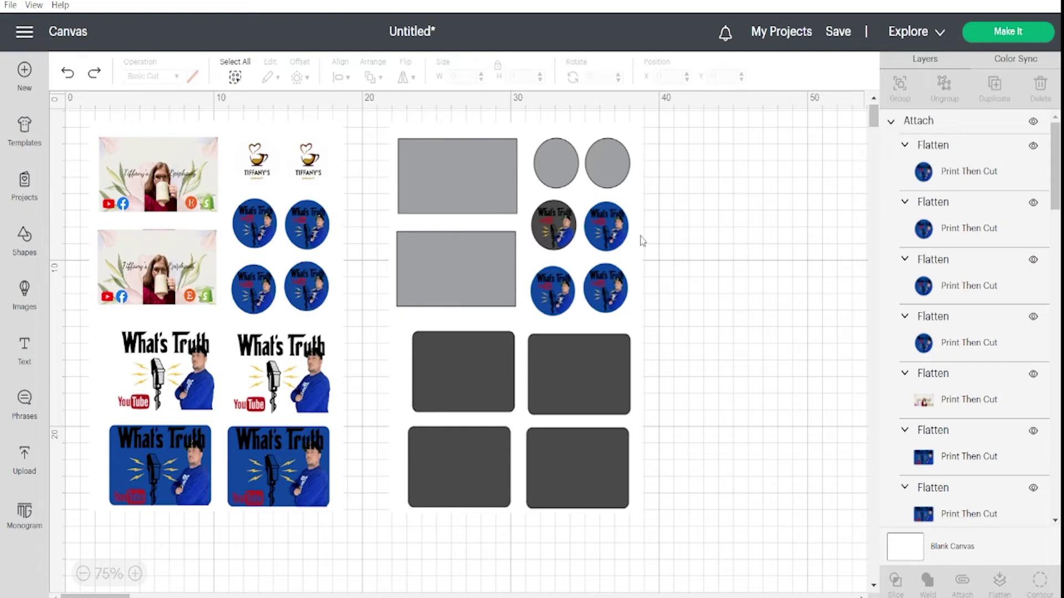
Unflatten the copy's lower-right round What's Truth sticker and delete its five artwork layers, keeping the blue circle
left_click(919, 191)
left_click(998, 579)
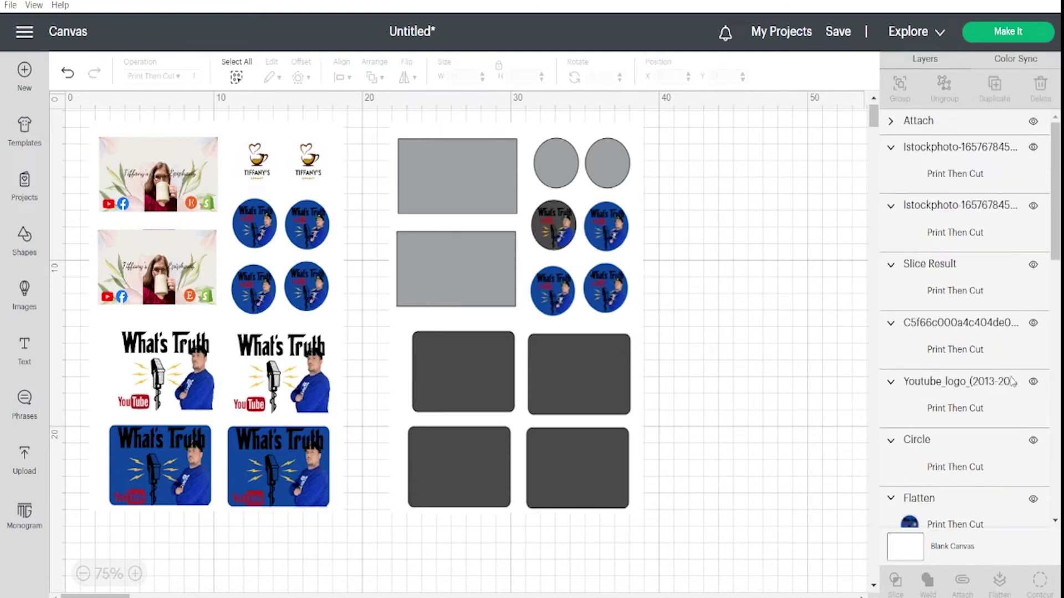
left_click(950, 166)
left_click(950, 221, "ctrl")
left_click(950, 277, "ctrl")
left_click(950, 338, "ctrl")
left_click(948, 397, "ctrl")
left_click(1040, 90)
Set the lower-right round sticker's blue circle to Basic Cut
left_click(962, 164)
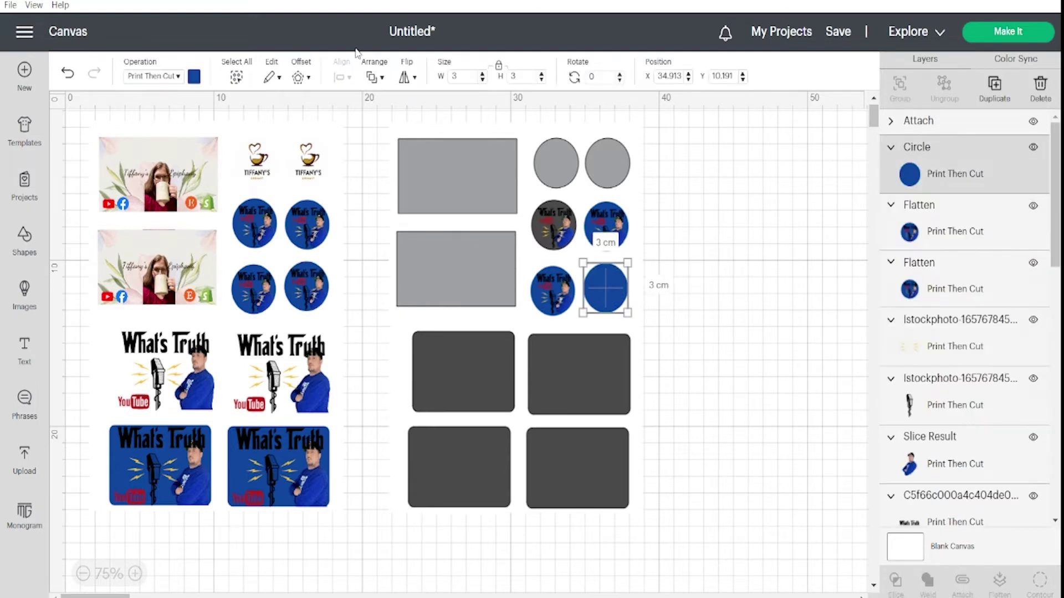
left_click(150, 76)
left_click(149, 116)
Unflatten the copy's lower-left round What's Truth sticker and weld all its layers into one circle
left_click(923, 237)
left_click(998, 580)
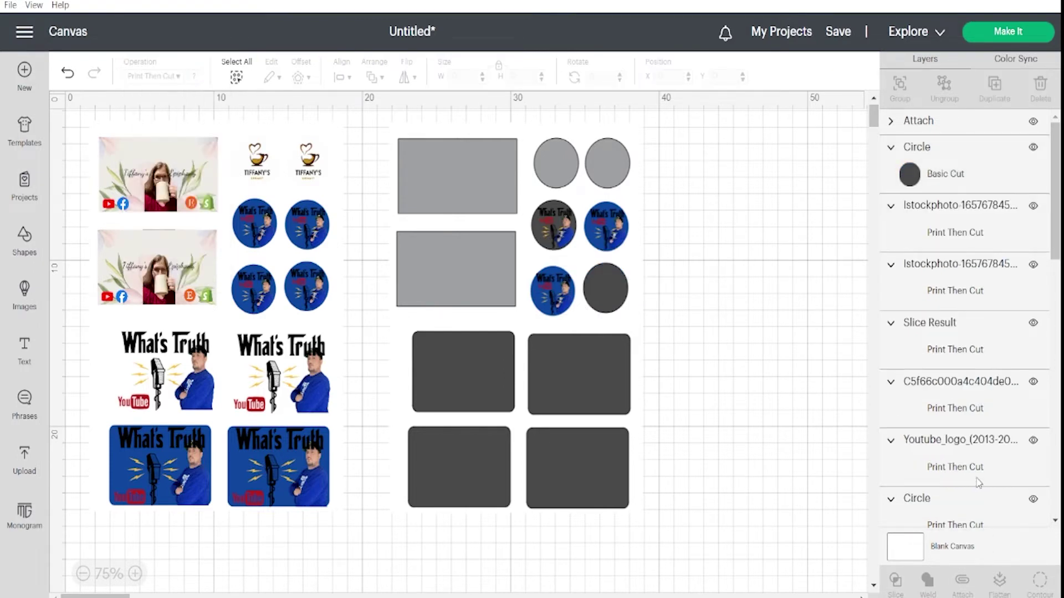
left_click(927, 580)
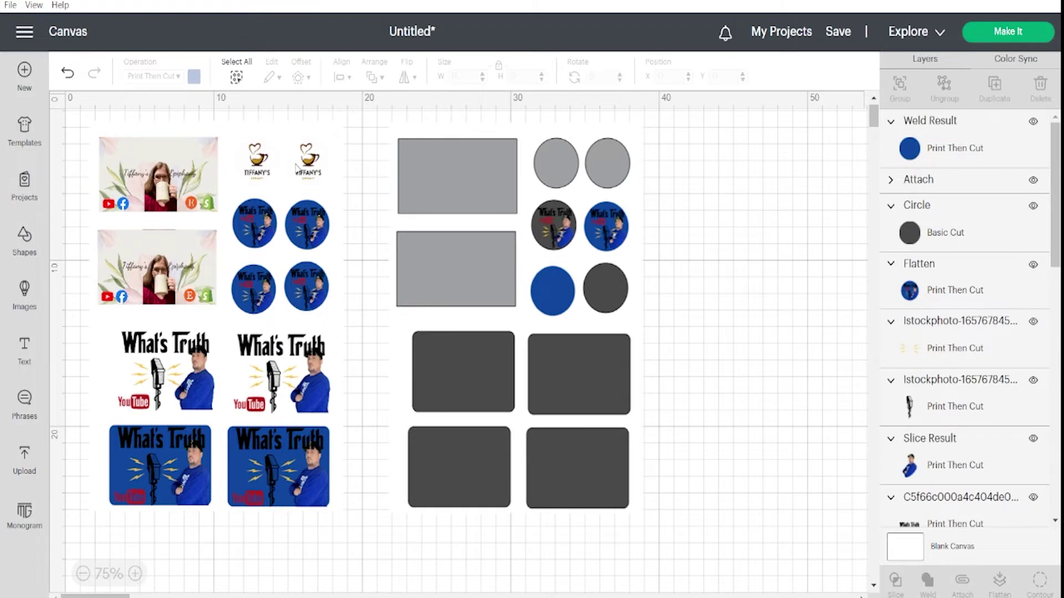
Set the welded lower-left circle on the sheet copy to Basic Cut
left_click(552, 290)
left_click(154, 76)
left_click(149, 120)
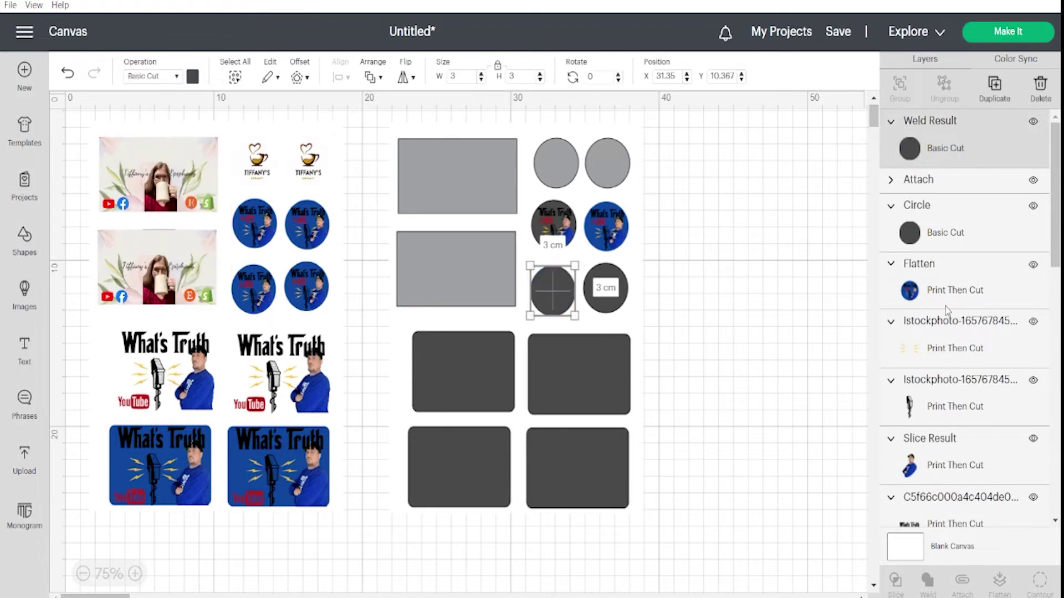
Unflatten the copy's upper-right round What's Truth sticker and delete its five artwork layers, keeping the blue circle
left_click_drag(945, 307, 968, 192)
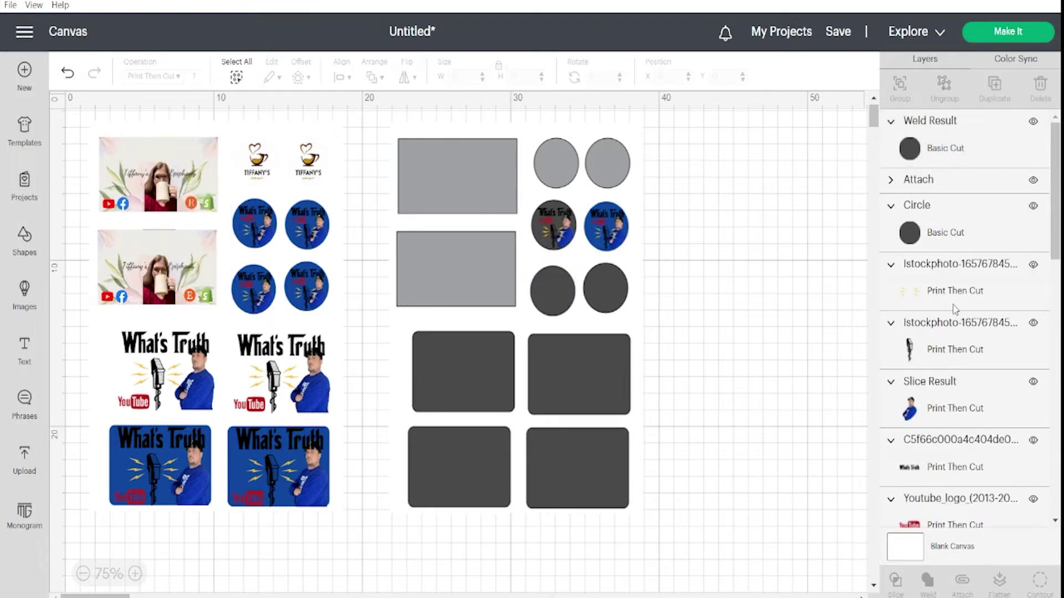
left_click(953, 309)
left_click(954, 354, "ctrl")
left_click(957, 415, "ctrl")
left_click(956, 471, "ctrl")
left_click(956, 513, "ctrl")
right_click(1032, 90)
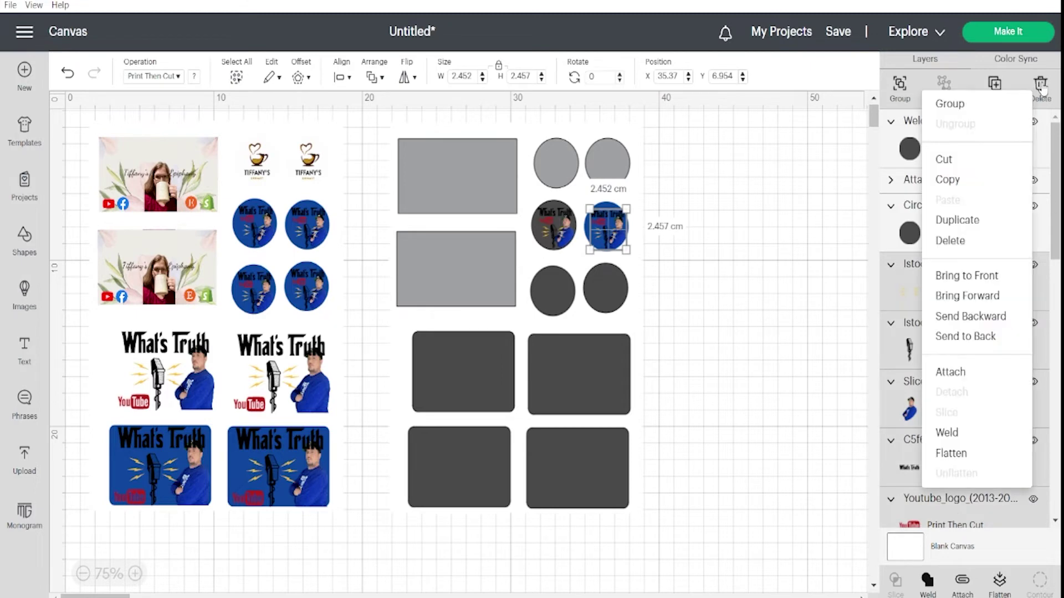
left_click(1042, 88)
left_click(981, 177)
Set the upper-right round sticker's blue circle to Basic Cut
left_click(912, 277)
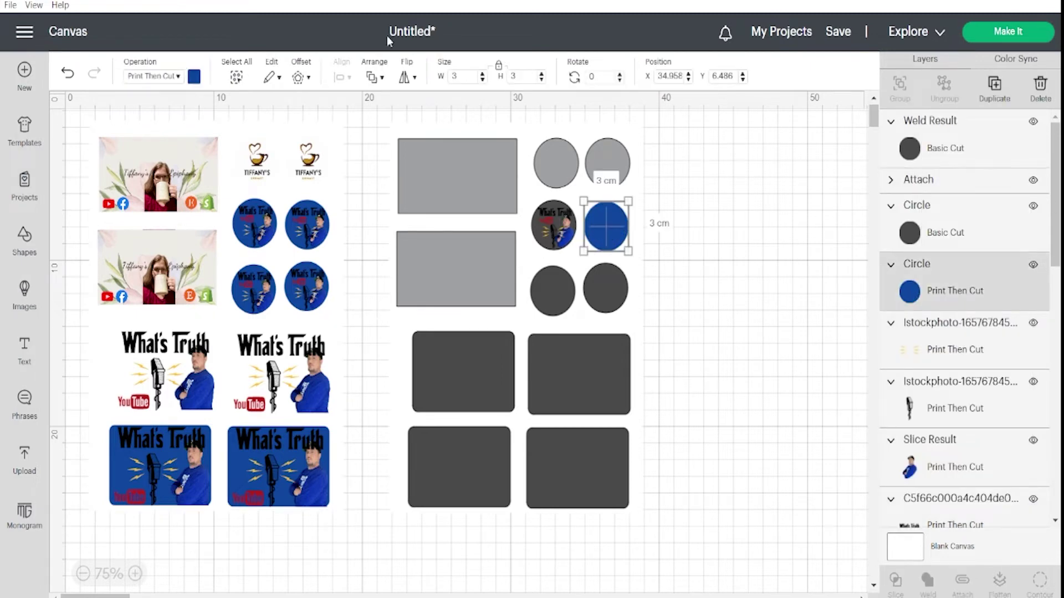
left_click(192, 76)
left_click(164, 76)
left_click(160, 120)
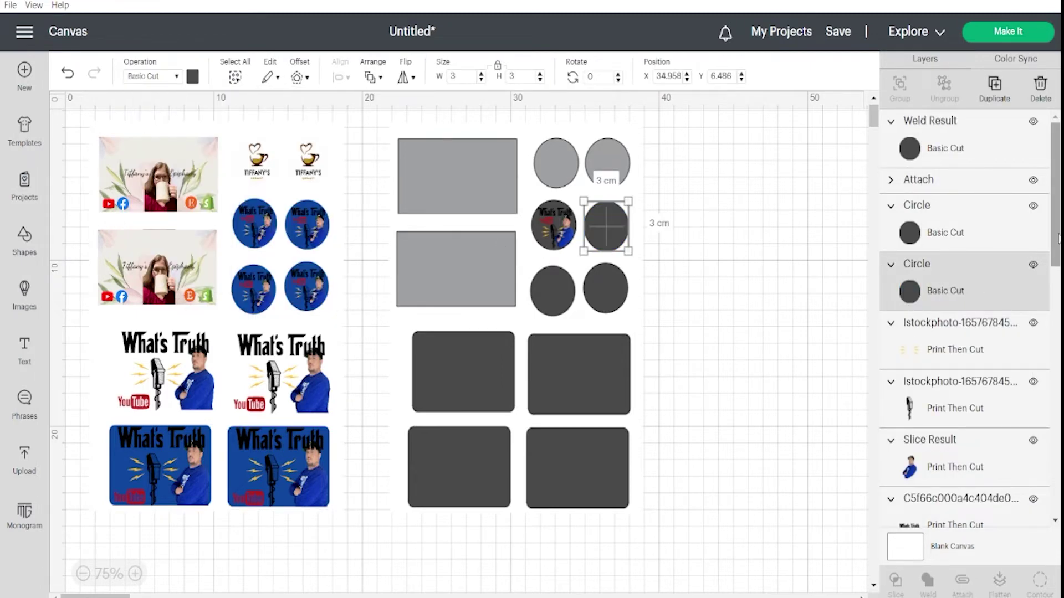
Try to delete the five artwork layers of the copy's upper-left round What's Truth sticker
left_click_drag(1054, 197, 1054, 244)
left_click(984, 215, "ctrl")
left_click(983, 266, "ctrl")
left_click(983, 319, "ctrl")
left_click(985, 370, "ctrl")
left_click(971, 442, "ctrl")
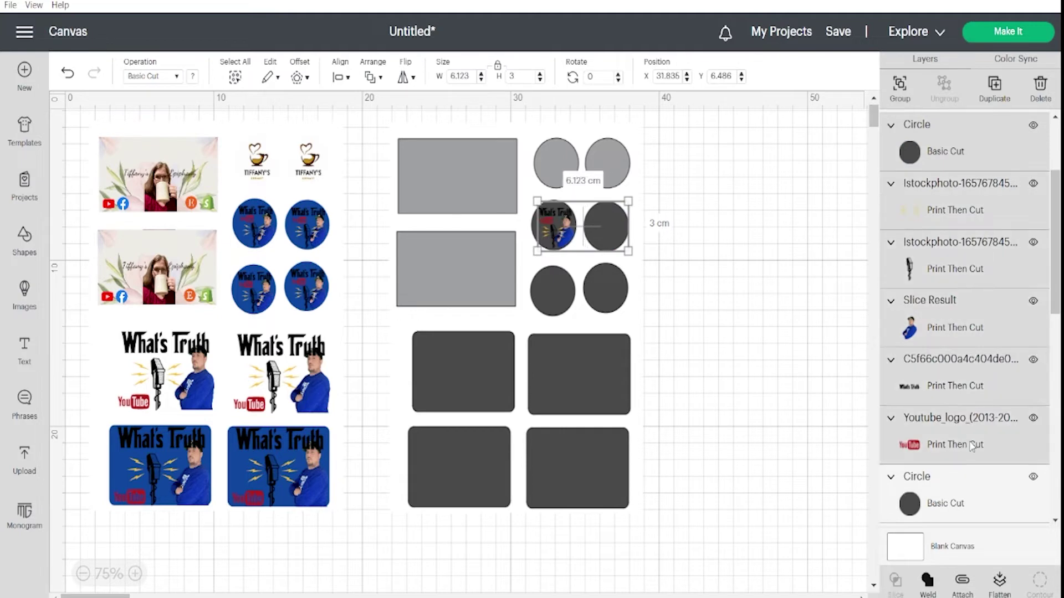
left_click(1041, 94)
Undo that deletion and delete only the upper-left round sticker's artwork layers, keeping both neighbouring Basic Cut circles
left_click(68, 73)
left_click(67, 73)
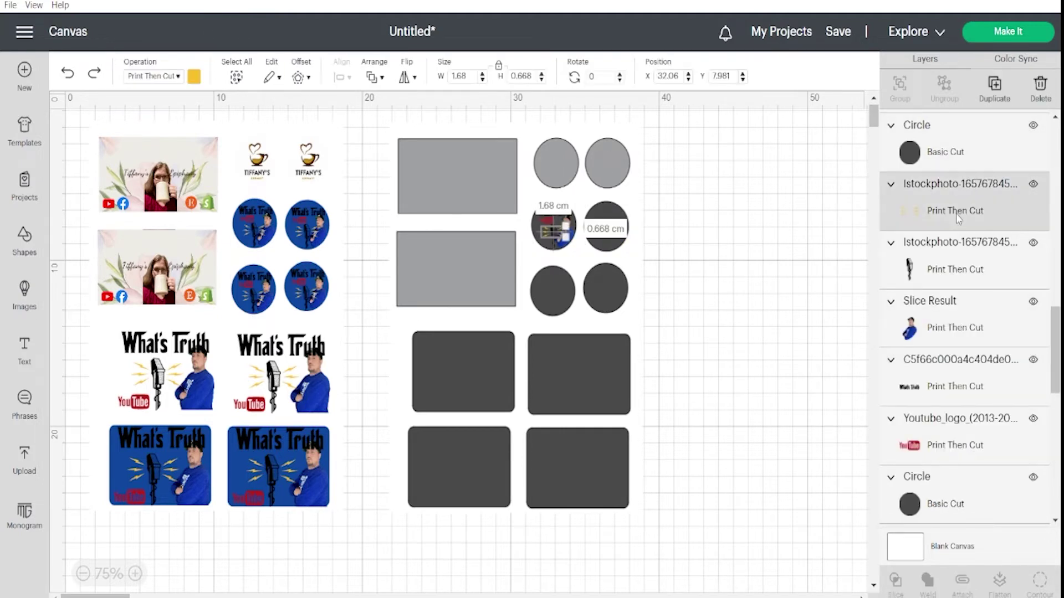
left_click(1046, 94)
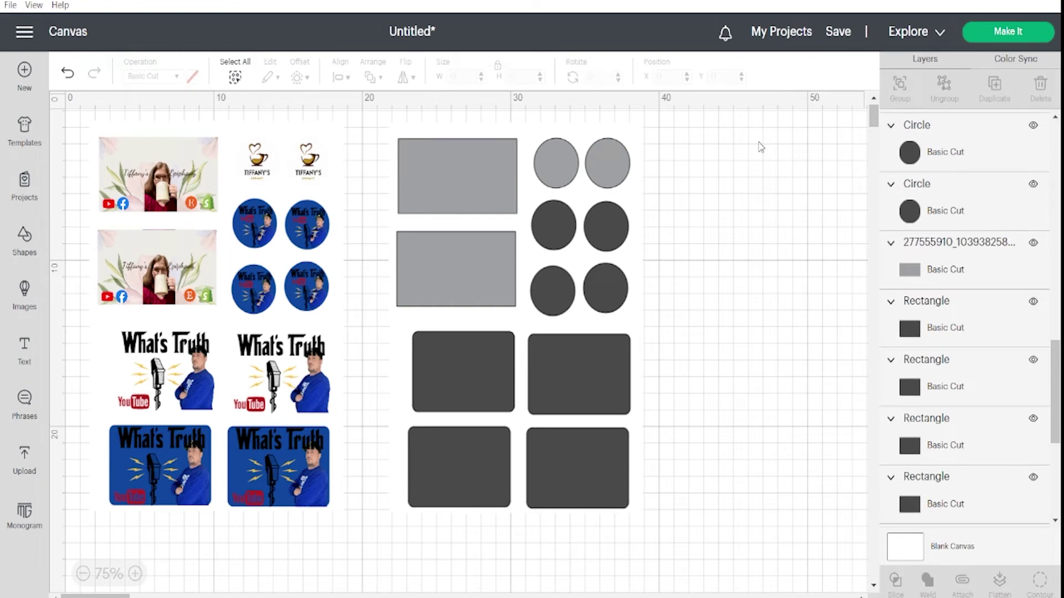
Select the whole sheet copy with all its Basic Cut shapes and attach them together
left_click_drag(1058, 352, 1058, 133)
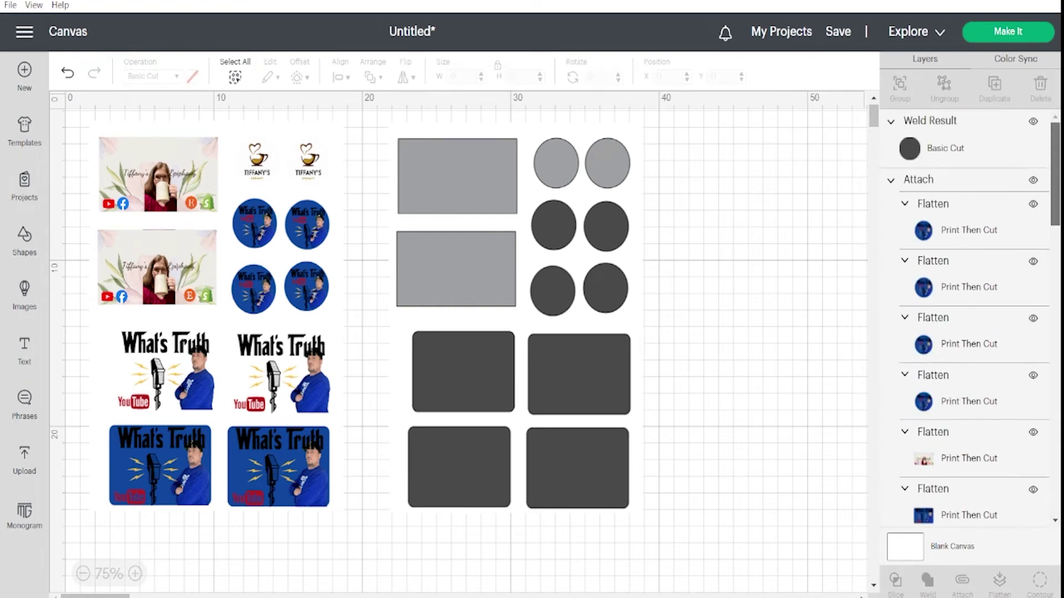
left_click(1002, 179)
left_click(890, 122)
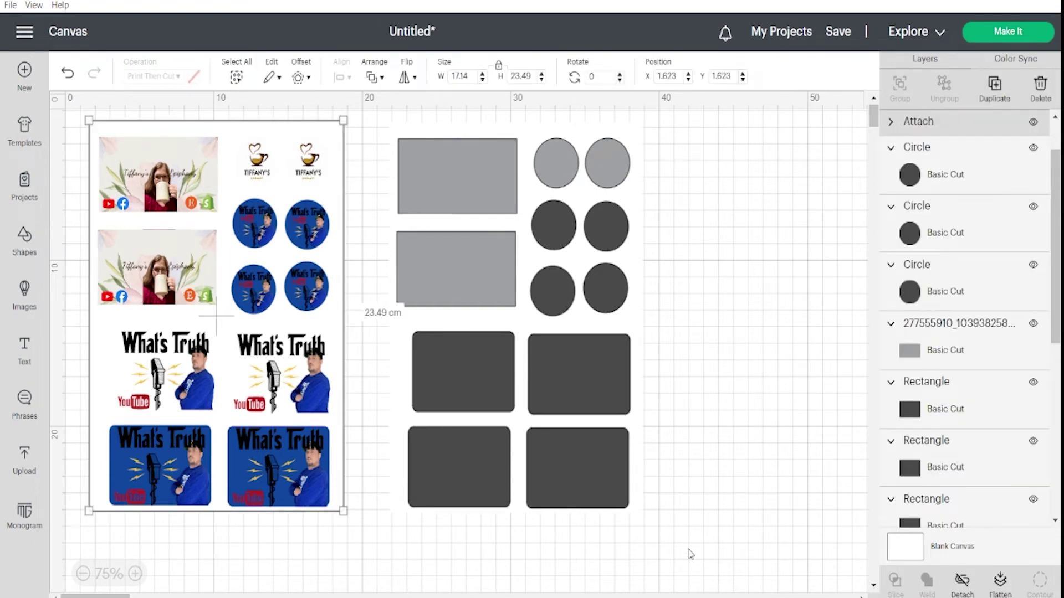
left_click_drag(690, 554, 376, 119)
left_click(962, 583)
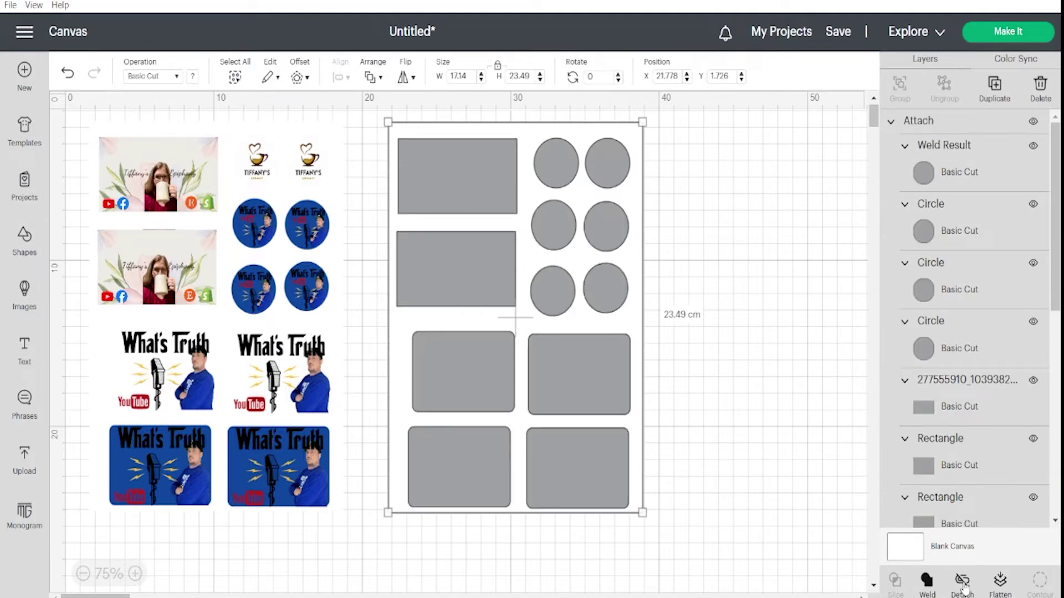
Save the project with the title "stickers" and send it to mat preparation for making
left_click(838, 32)
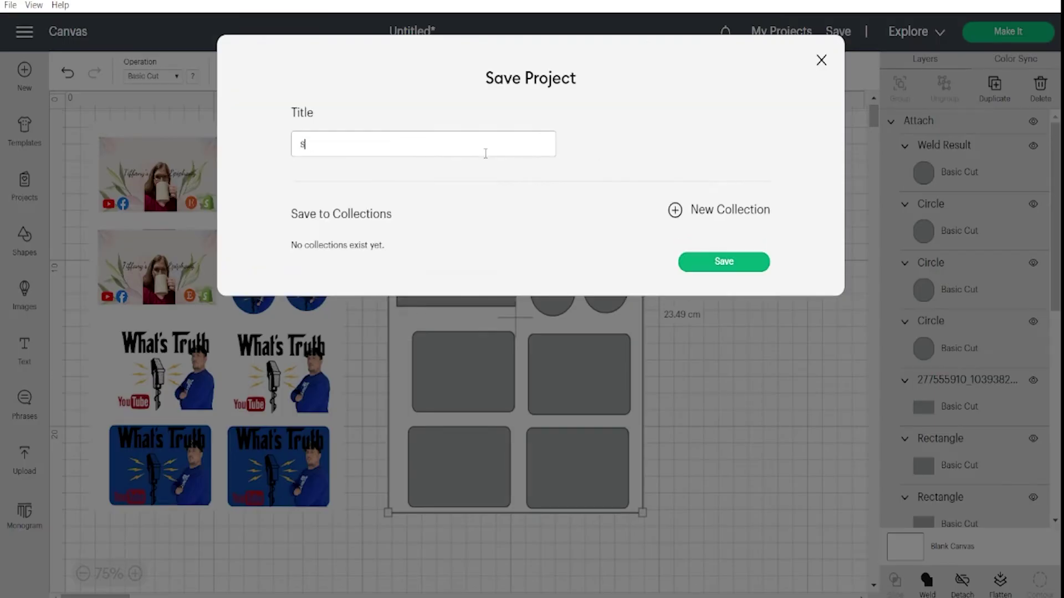
left_click(740, 264)
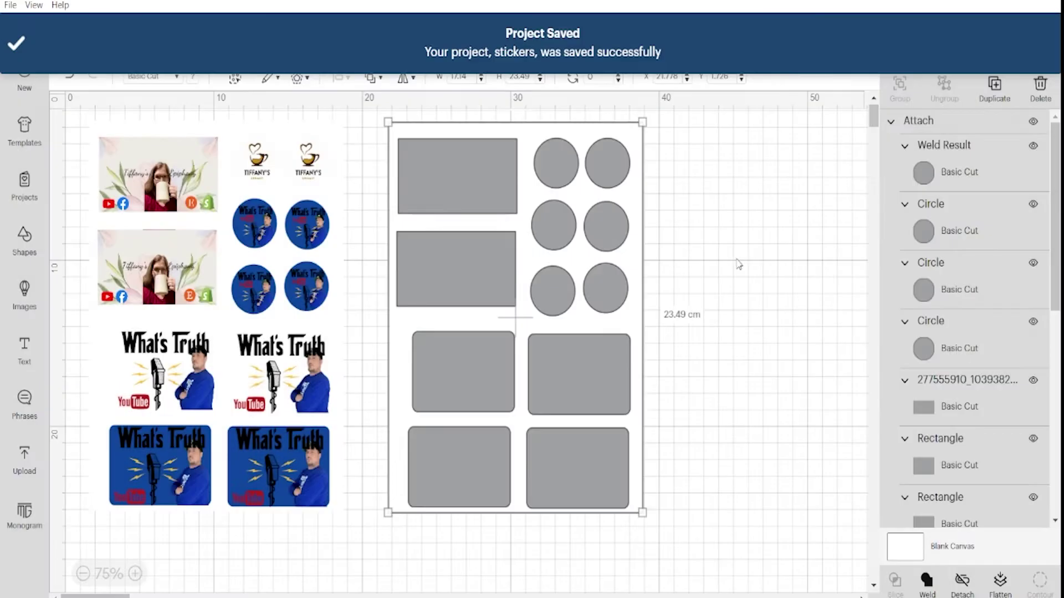
left_click(997, 32)
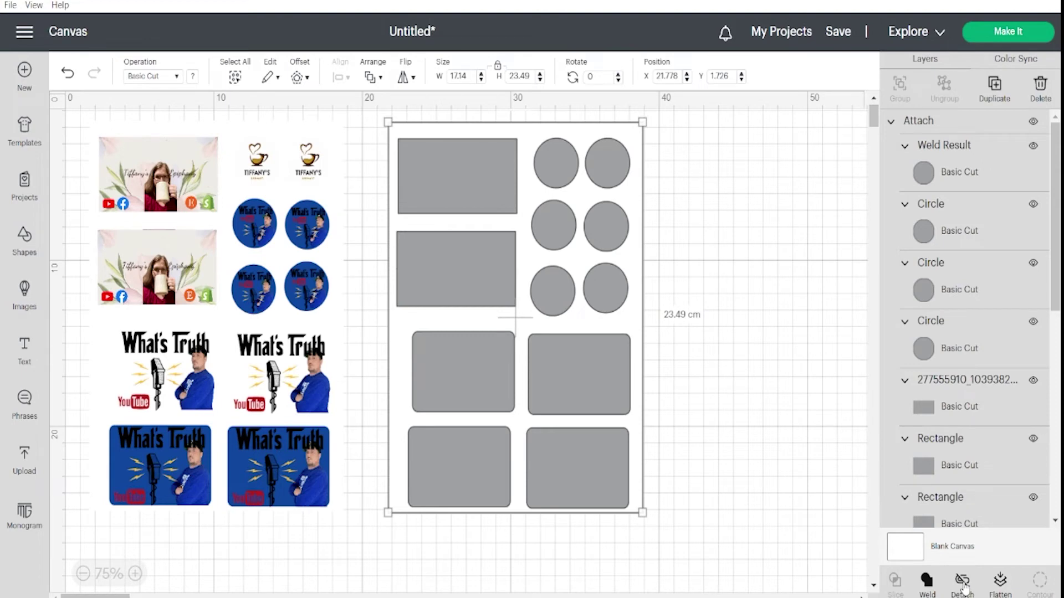
left_click(837, 33)
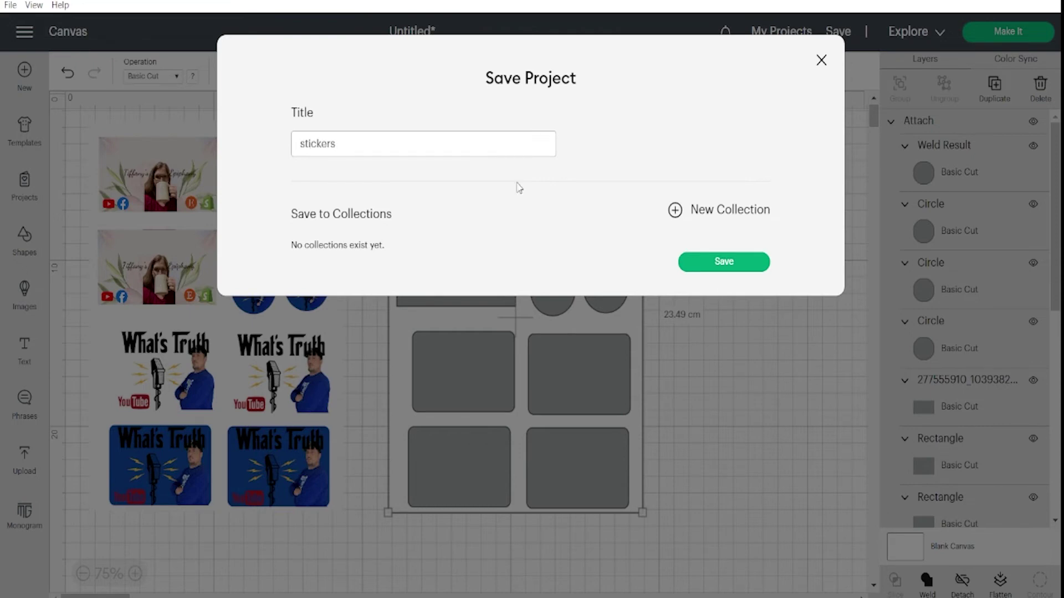
left_click(740, 265)
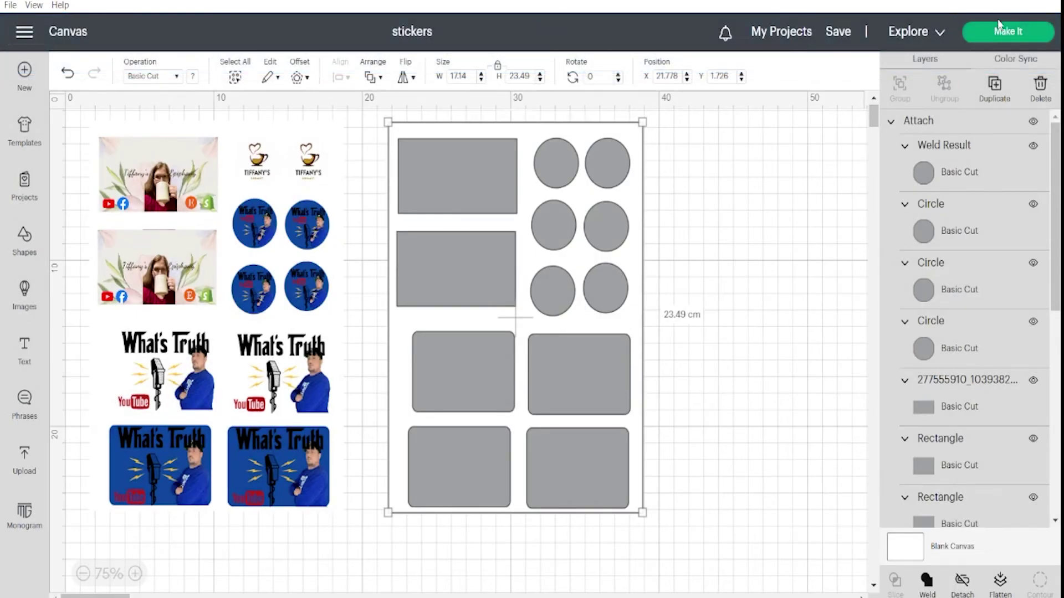
left_click(997, 34)
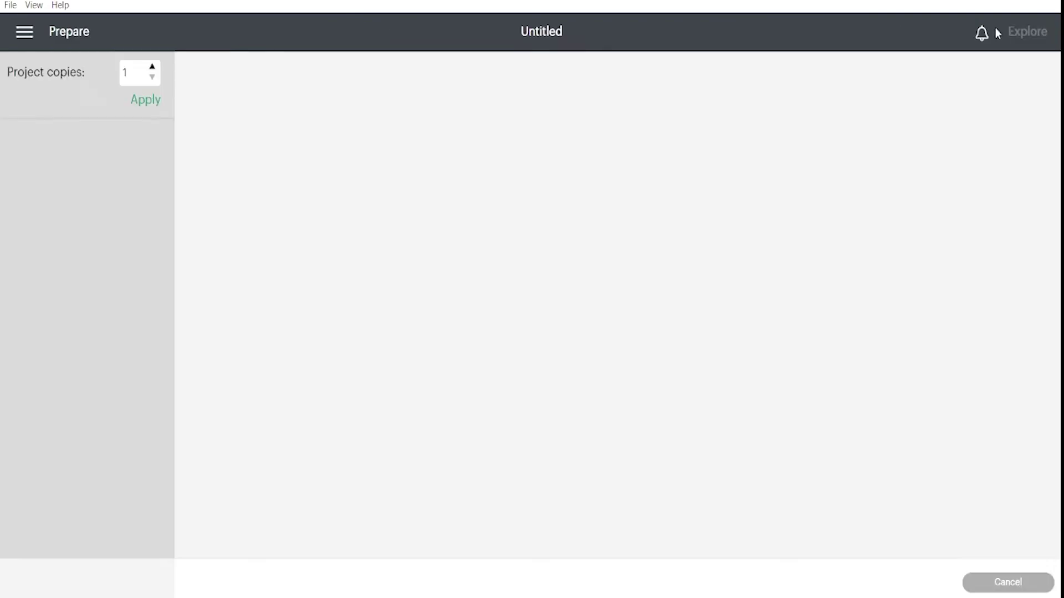